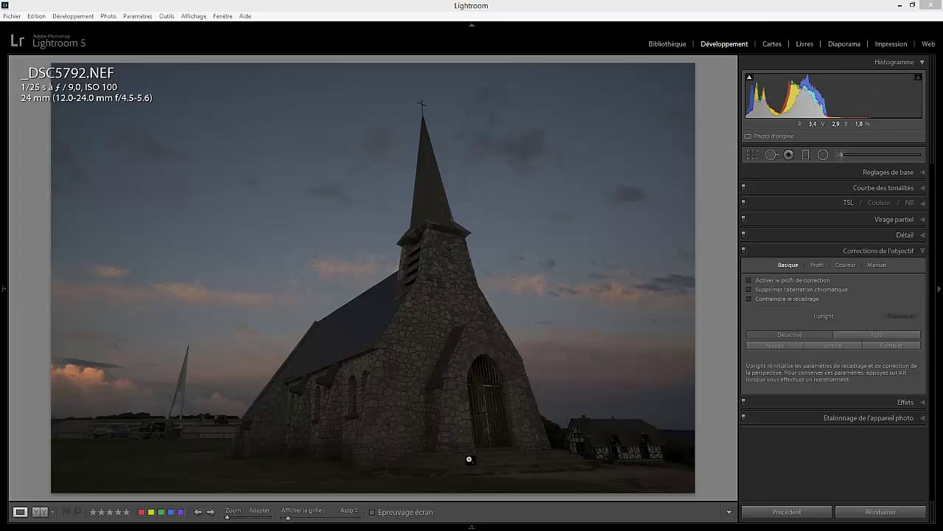
Enable the lens profile correction on _DSC5792.NEF and check the selected Sigma 12-24mm lens profile
{"action": "mouse_move", "coordinate": [472, 527]}
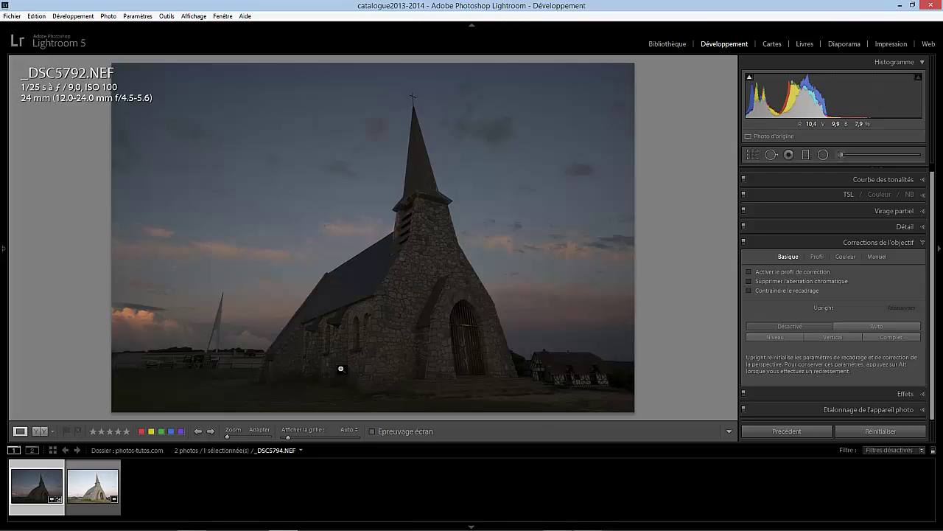
{"action": "left_click", "coordinate": [910, 181]}
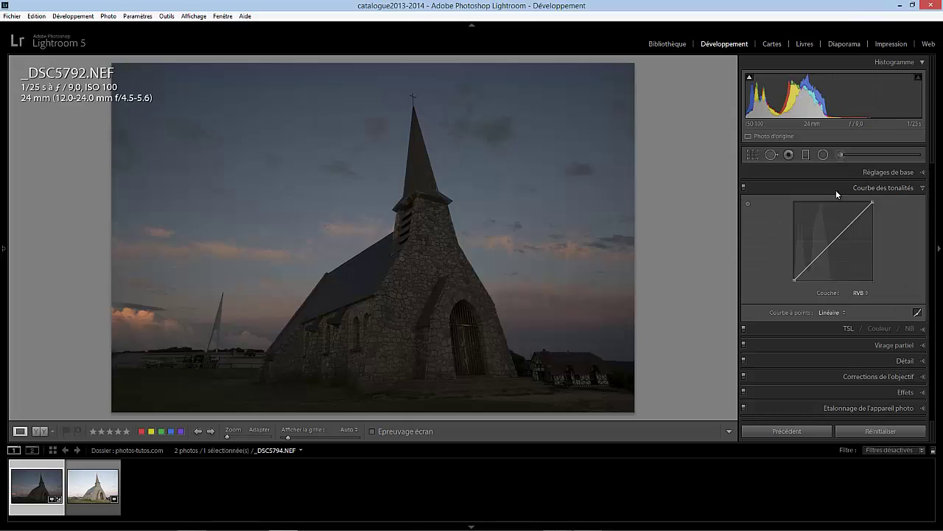
{"action": "left_click", "coordinate": [912, 173]}
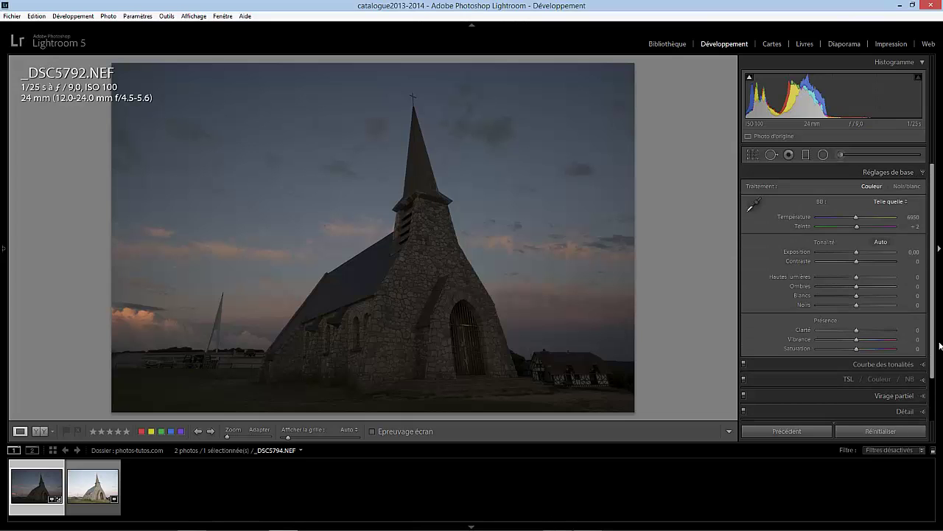
{"action": "scroll", "coordinate": [934, 382], "scroll_direction": "down", "scroll_amount": 3}
{"action": "left_click", "coordinate": [922, 396]}
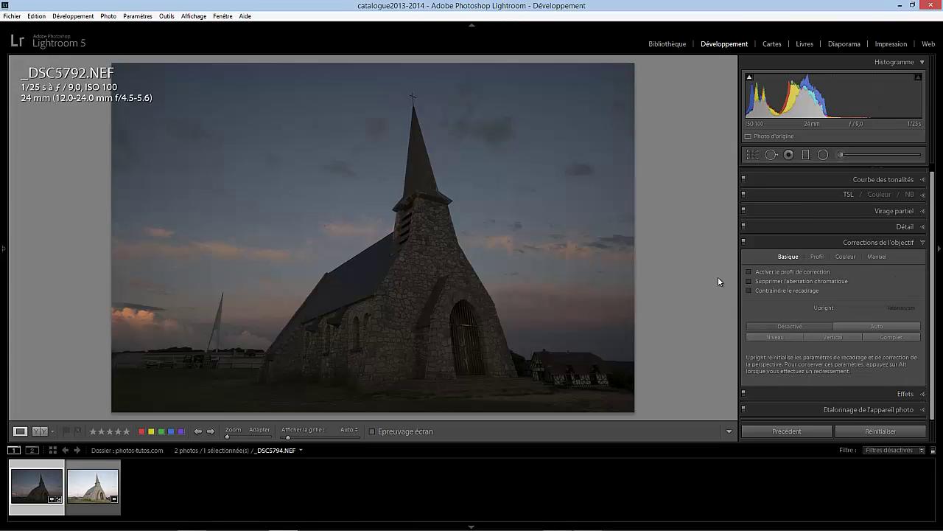
{"action": "left_click", "coordinate": [774, 272]}
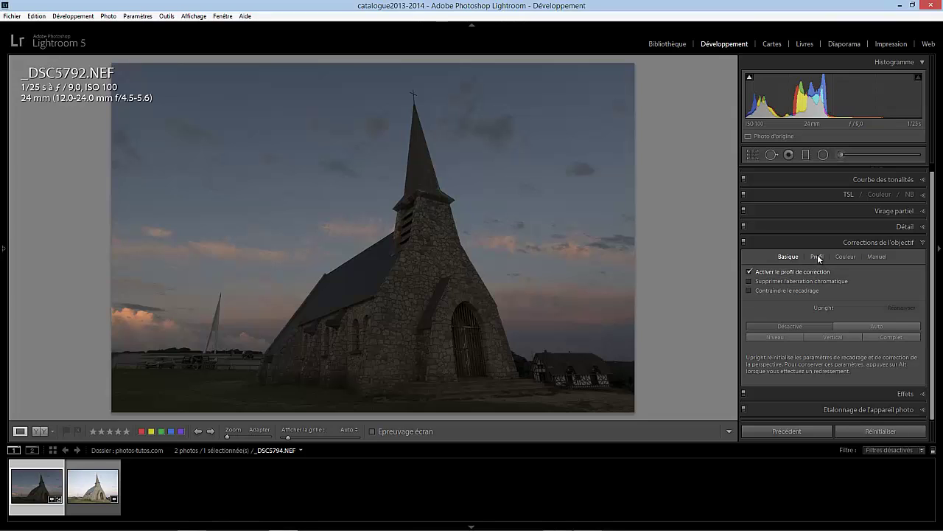
{"action": "left_click", "coordinate": [817, 256]}
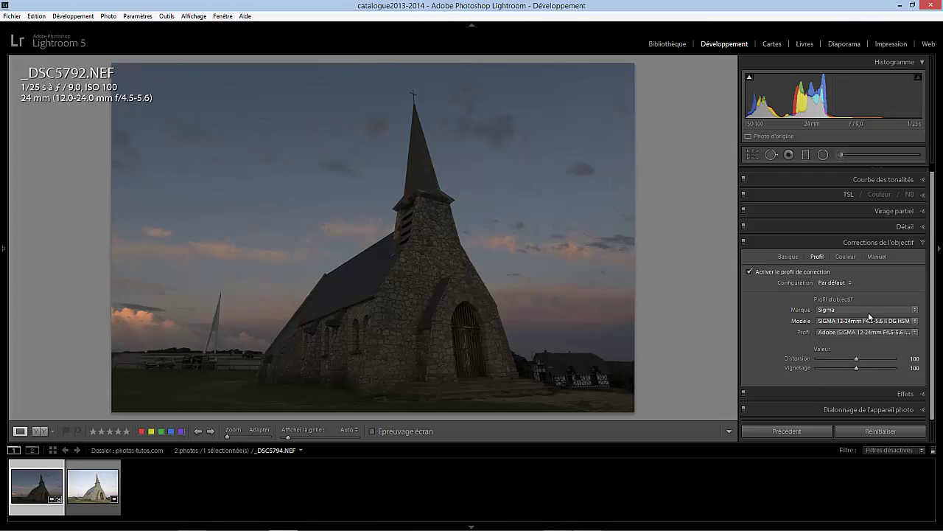
{"action": "left_click", "coordinate": [787, 258]}
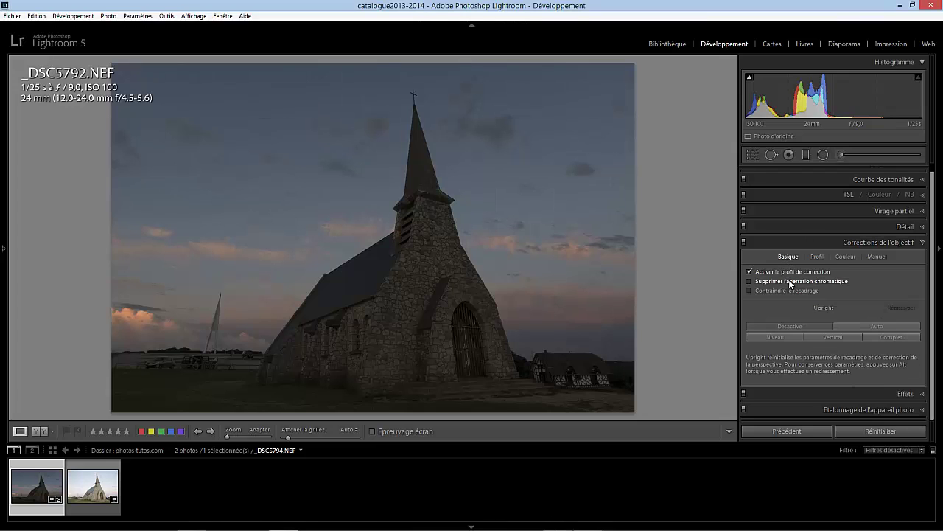
Try the Auto Upright correction on _DSC5792.NEF and enable removal of chromatic aberration
{"action": "left_click", "coordinate": [853, 325]}
{"action": "left_click", "coordinate": [771, 280]}
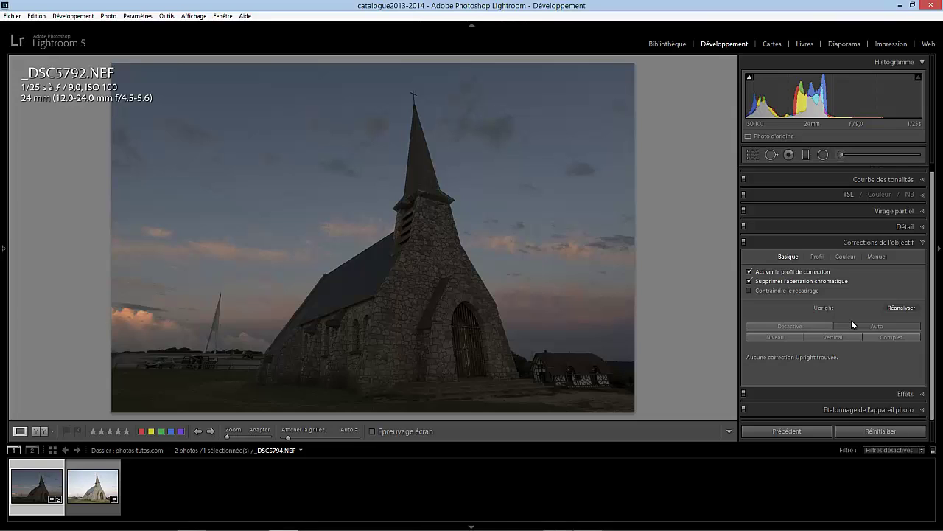
{"action": "left_click", "coordinate": [816, 257]}
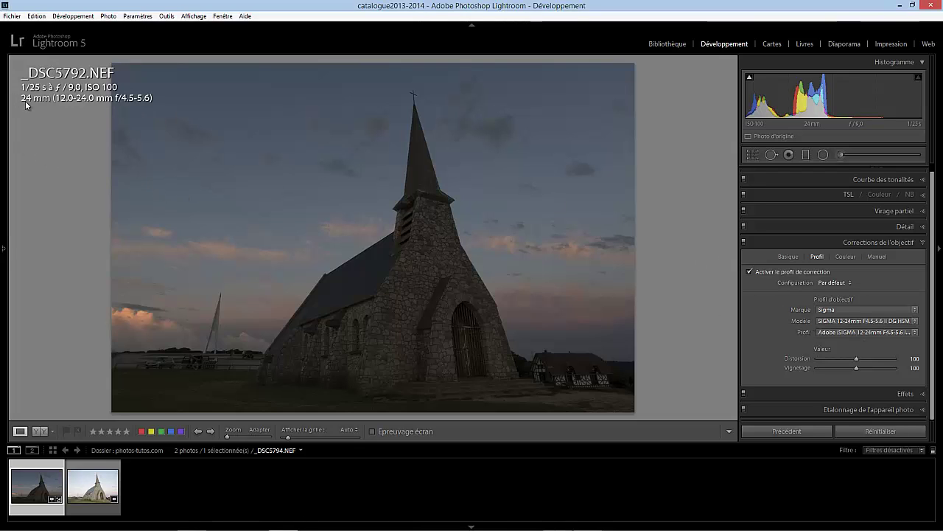
{"action": "left_click", "coordinate": [788, 257]}
{"action": "left_click", "coordinate": [750, 281]}
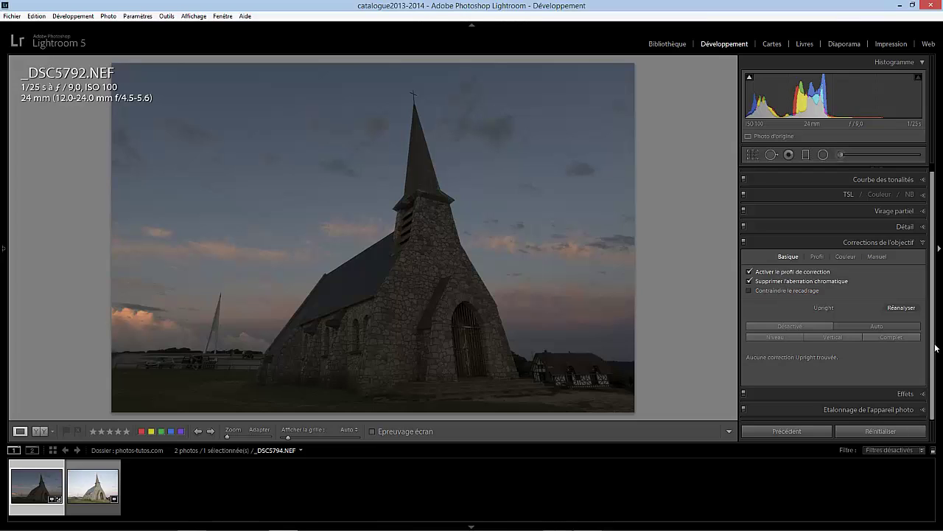
Set the basic adjustments of _DSC5792.NEF to Exposure +0.41 and Shadows +13
{"action": "scroll", "coordinate": [934, 348], "scroll_direction": "up", "scroll_amount": 2}
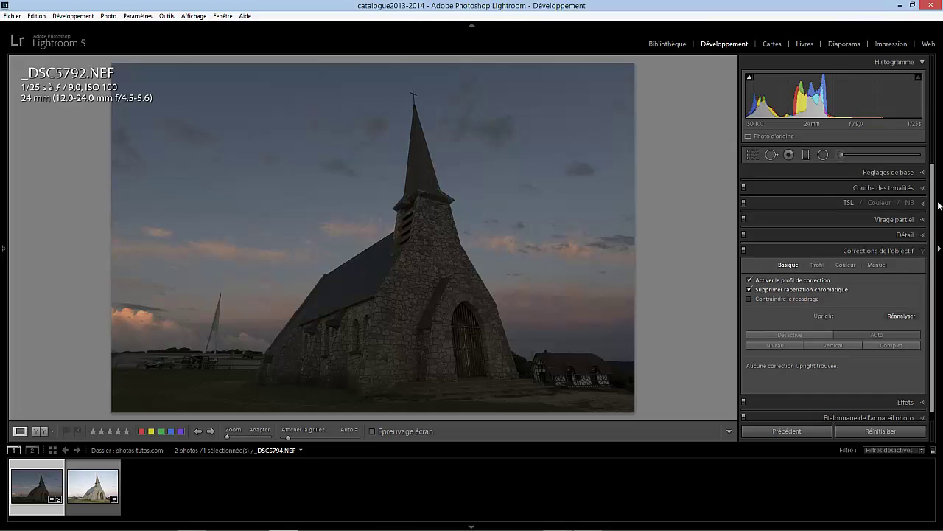
{"action": "left_click", "coordinate": [921, 174]}
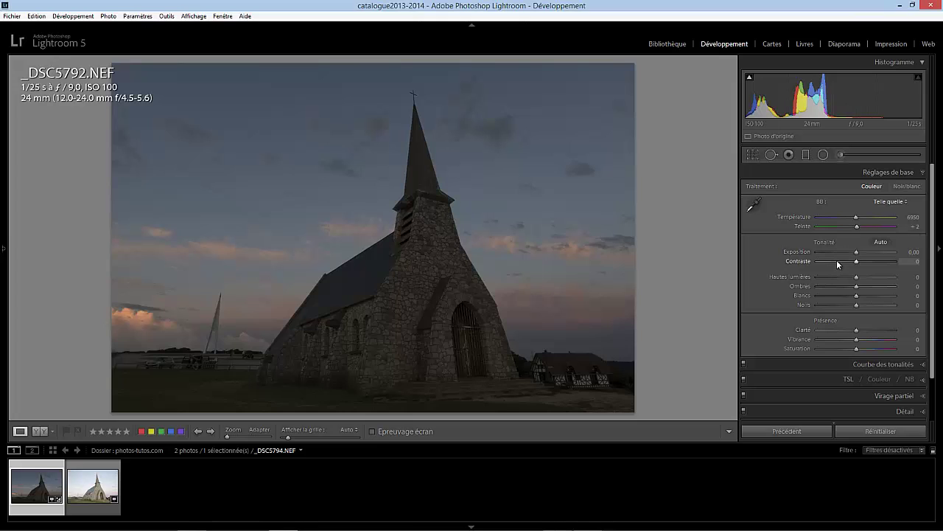
{"action": "left_click_drag", "start_coordinate": [856, 251], "coordinate": [860, 254]}
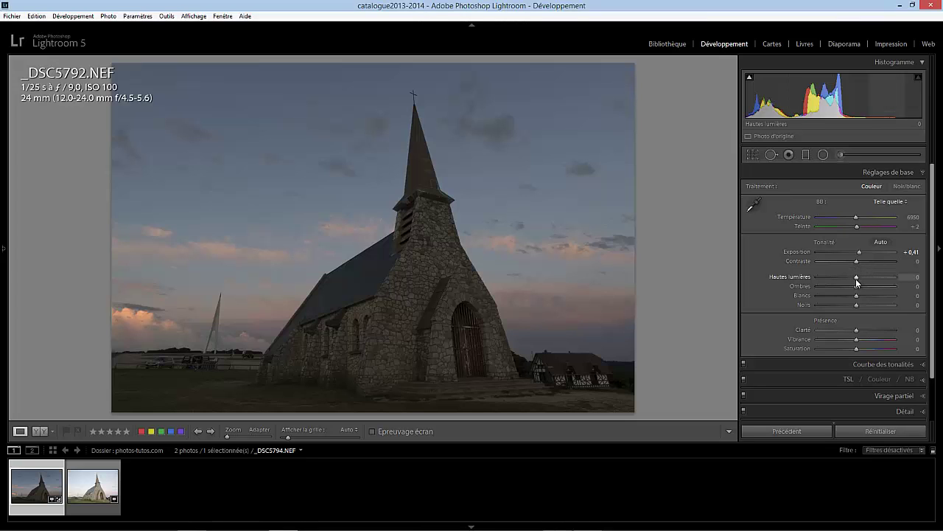
{"action": "mouse_move", "coordinate": [858, 287]}
{"action": "left_mouse_down"}
{"action": "mouse_move", "coordinate": [873, 289]}
{"action": "mouse_move", "coordinate": [860, 289]}
{"action": "mouse_move", "coordinate": [860, 300]}
{"action": "mouse_move", "coordinate": [861, 289]}
{"action": "left_mouse_up"}
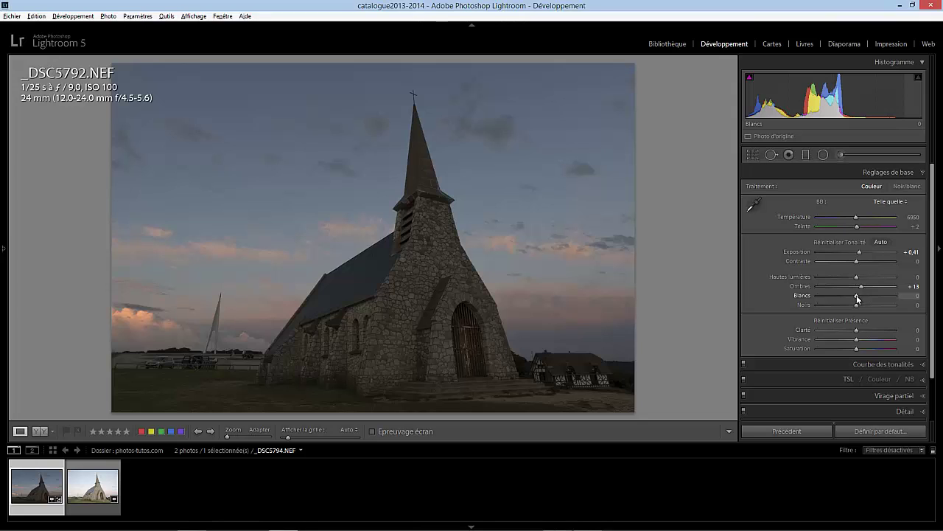
Set Whites to +45 and Blacks to −43 on _DSC5792.NEF, using the clipping preview for the whites
{"action": "left_click_drag", "start_coordinate": [857, 298], "coordinate": [858, 298]}
{"action": "key", "text": "alt"}
{"action": "left_click", "coordinate": [857, 298], "text": "alt"}
{"action": "left_click", "coordinate": [858, 298], "text": "alt"}
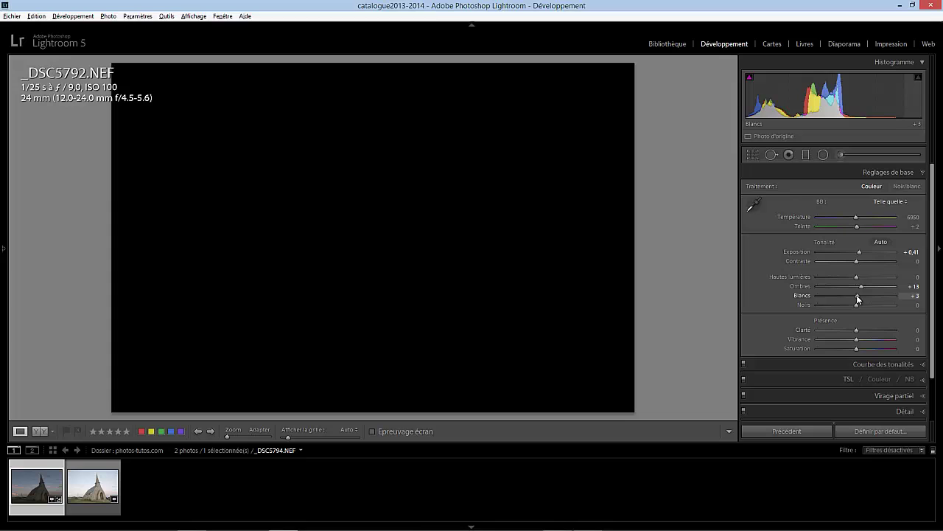
{"action": "left_click_drag", "start_coordinate": [857, 298], "coordinate": [876, 298]}
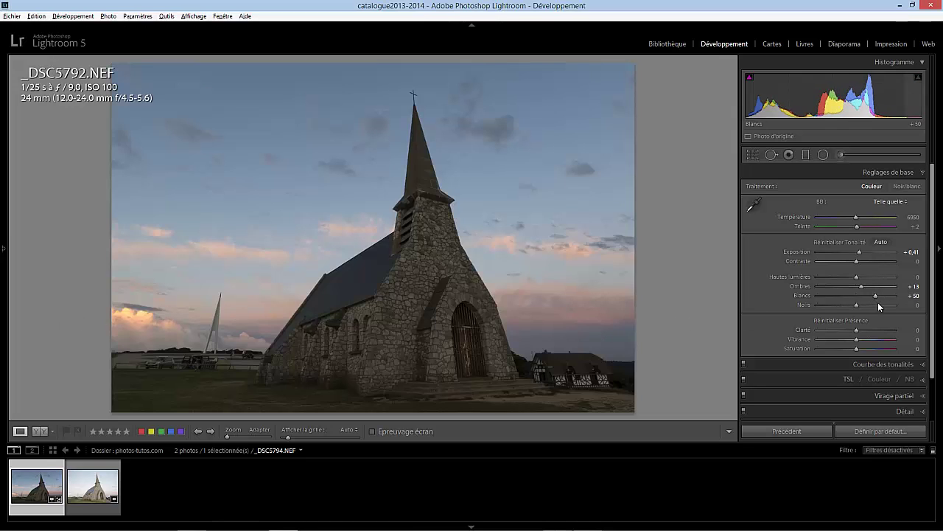
{"action": "left_click_drag", "start_coordinate": [877, 295], "coordinate": [837, 309]}
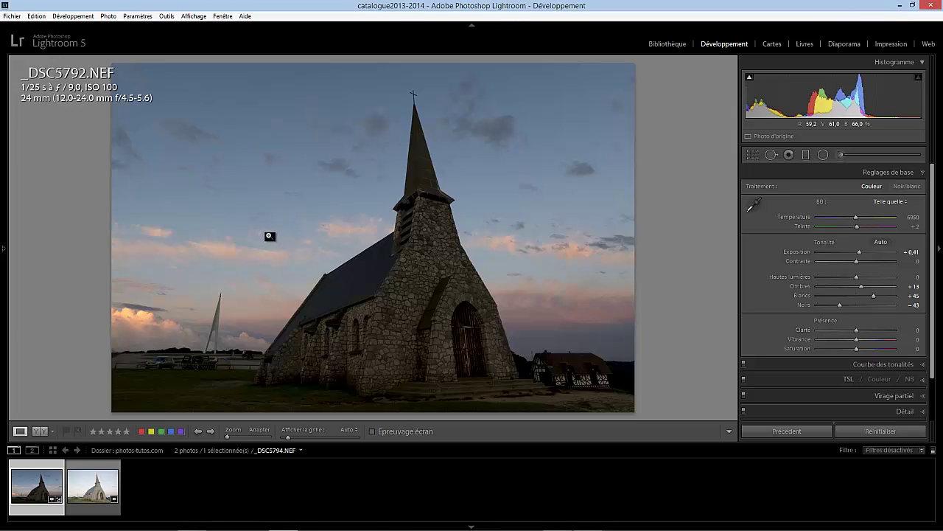
Set Clarity to +11 and Vibrance to +10 on _DSC5792.NEF, trying strong negative and positive Clarity values first
{"action": "mouse_move", "coordinate": [856, 329]}
{"action": "left_mouse_down"}
{"action": "mouse_move", "coordinate": [883, 340]}
{"action": "mouse_move", "coordinate": [853, 342]}
{"action": "mouse_move", "coordinate": [865, 342]}
{"action": "mouse_move", "coordinate": [858, 331]}
{"action": "left_mouse_up"}
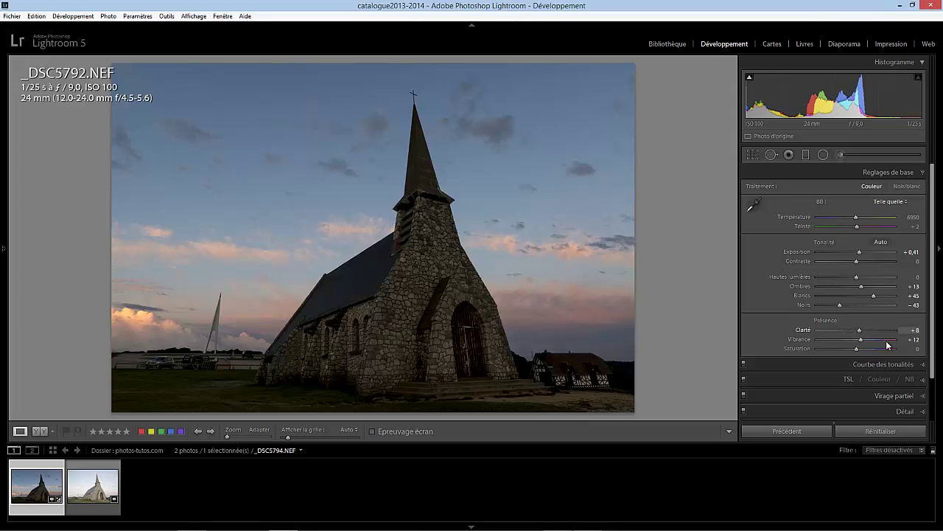
{"action": "left_click_drag", "start_coordinate": [861, 340], "coordinate": [859, 340]}
{"action": "left_click_drag", "start_coordinate": [859, 330], "coordinate": [831, 330]}
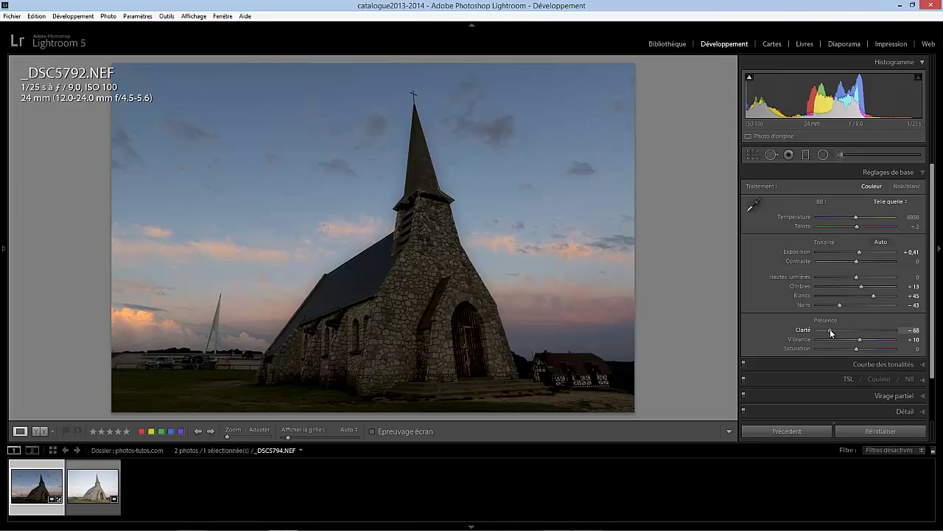
{"action": "left_click_drag", "start_coordinate": [831, 333], "coordinate": [887, 336]}
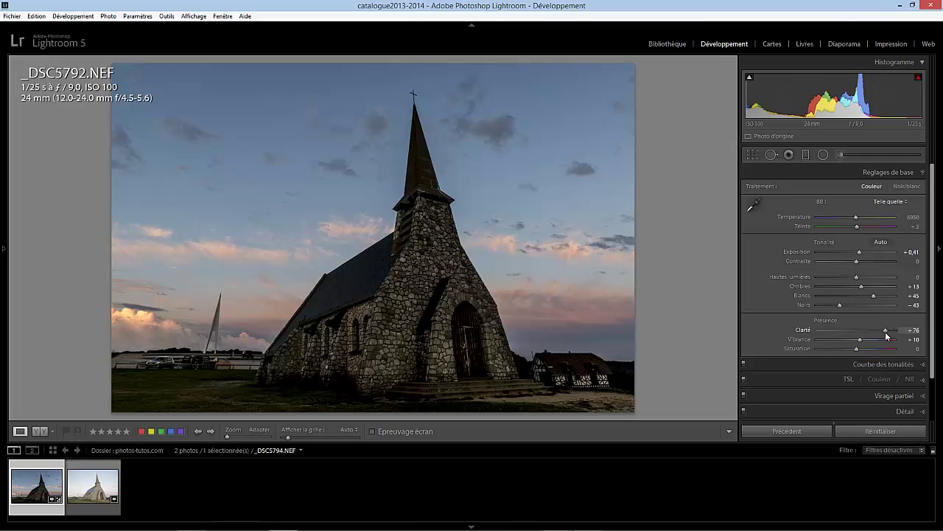
{"action": "left_click_drag", "start_coordinate": [885, 336], "coordinate": [861, 339]}
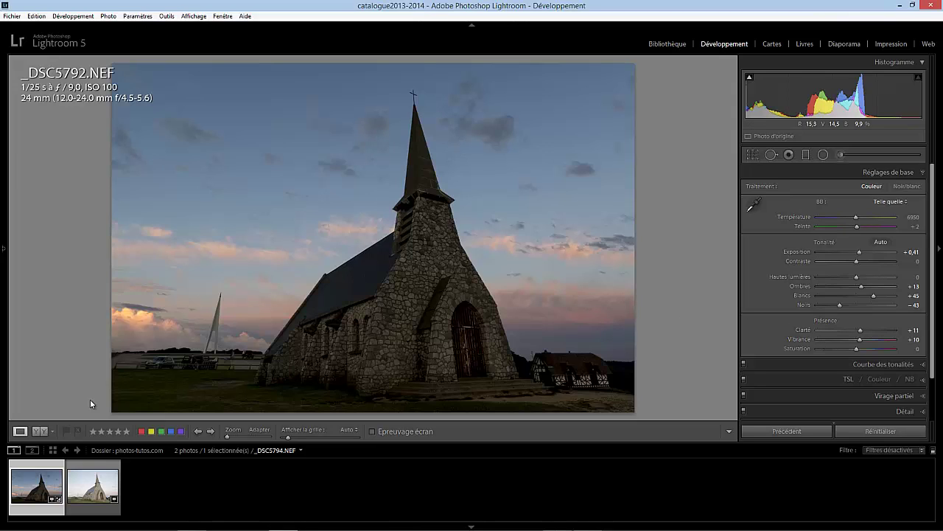
Enable the lens profile correction and chromatic aberration removal on the bright photo _DSC5794.NEF
{"action": "left_click", "coordinate": [92, 485]}
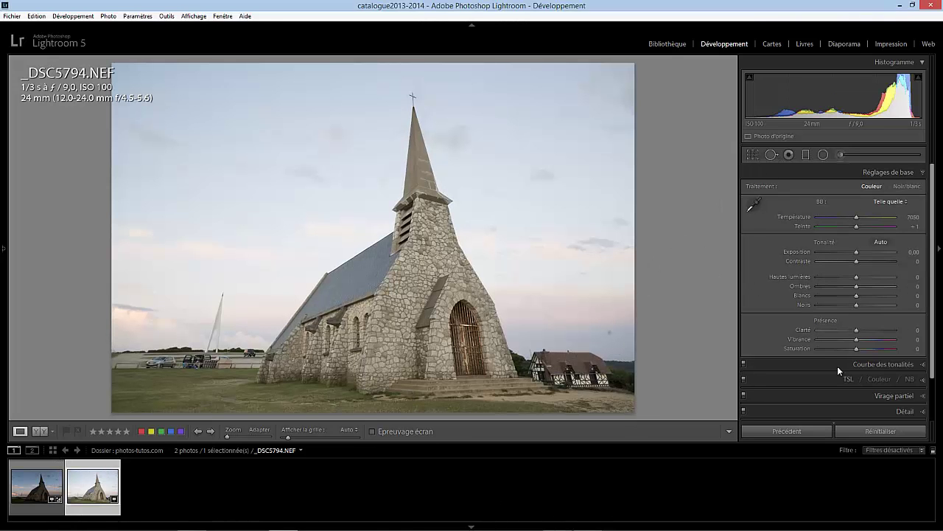
{"action": "scroll", "coordinate": [927, 380], "scroll_direction": "down", "scroll_amount": 2}
{"action": "left_click", "coordinate": [922, 378]}
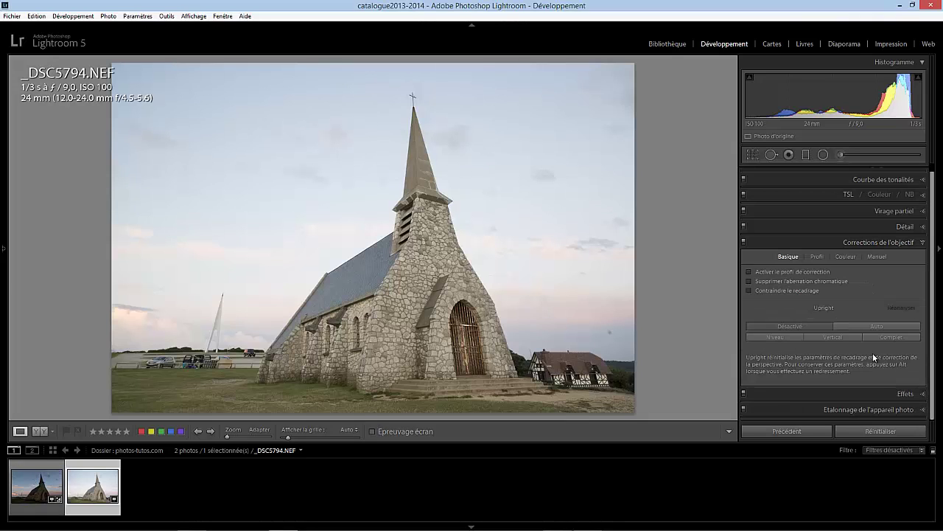
{"action": "left_click", "coordinate": [779, 271]}
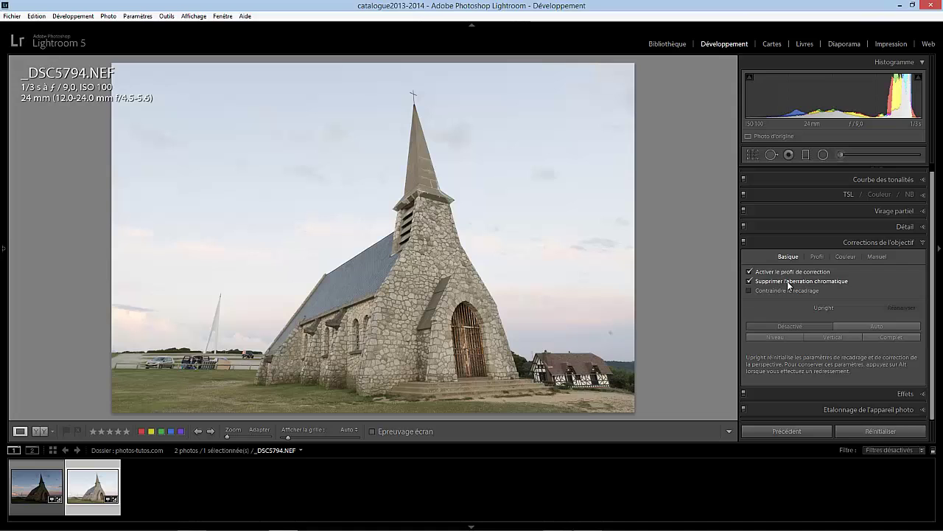
{"action": "left_click", "coordinate": [790, 282]}
Try the Auto Upright correction on _DSC5794.NEF, turn it off and compare the photo with _DSC5792.NEF
{"action": "left_click", "coordinate": [866, 324]}
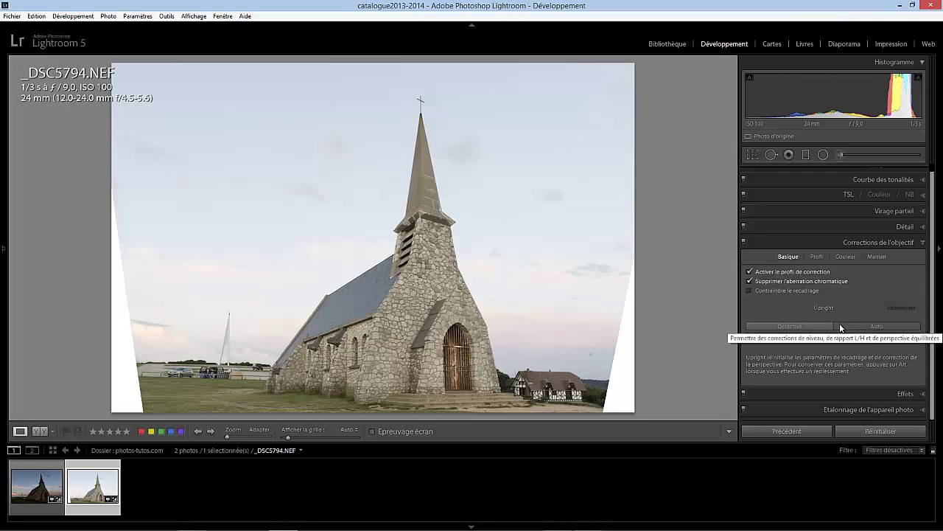
{"action": "left_click", "coordinate": [811, 325]}
{"action": "left_click", "coordinate": [41, 483]}
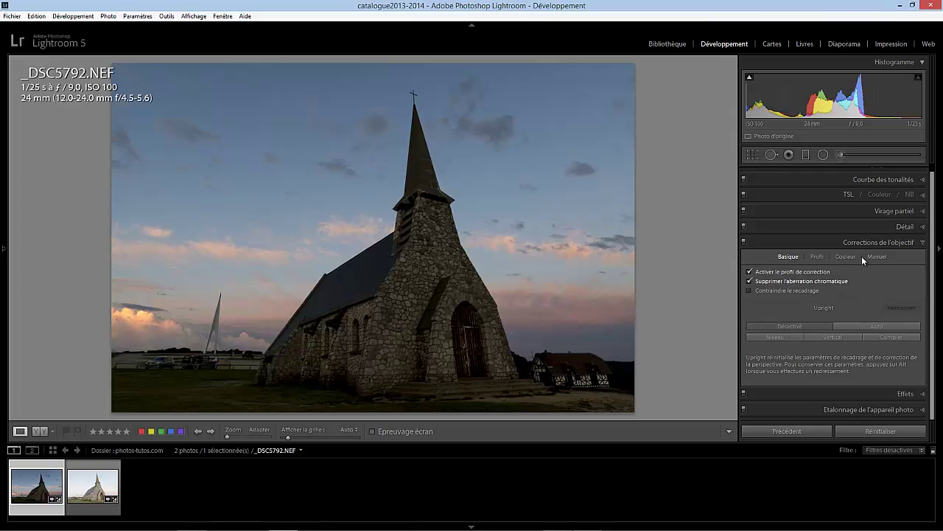
{"action": "left_click", "coordinate": [90, 501]}
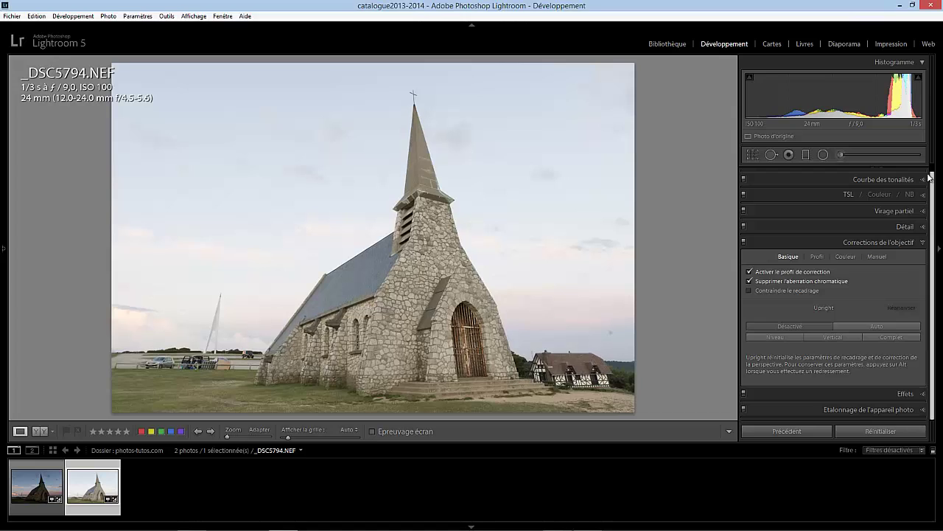
Set Highlights to −43 and Exposure to −0.22 in the basic adjustments of _DSC5794.NEF
{"action": "scroll", "coordinate": [932, 242], "scroll_direction": "up", "scroll_amount": 1}
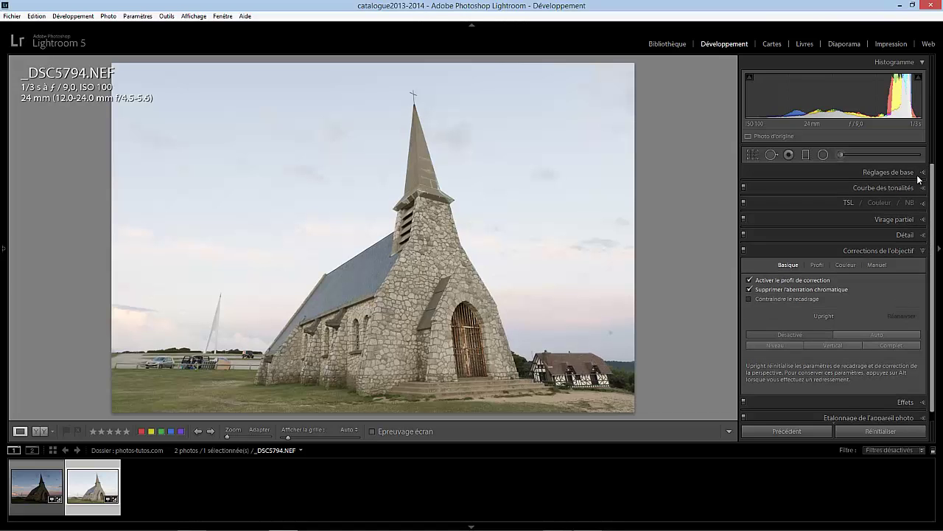
{"action": "left_click", "coordinate": [918, 179]}
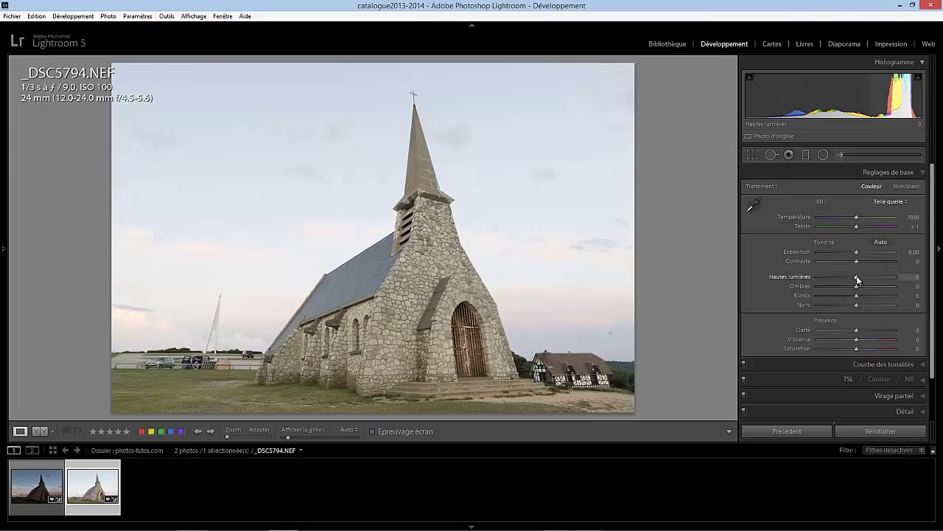
{"action": "left_click_drag", "start_coordinate": [857, 280], "coordinate": [854, 252]}
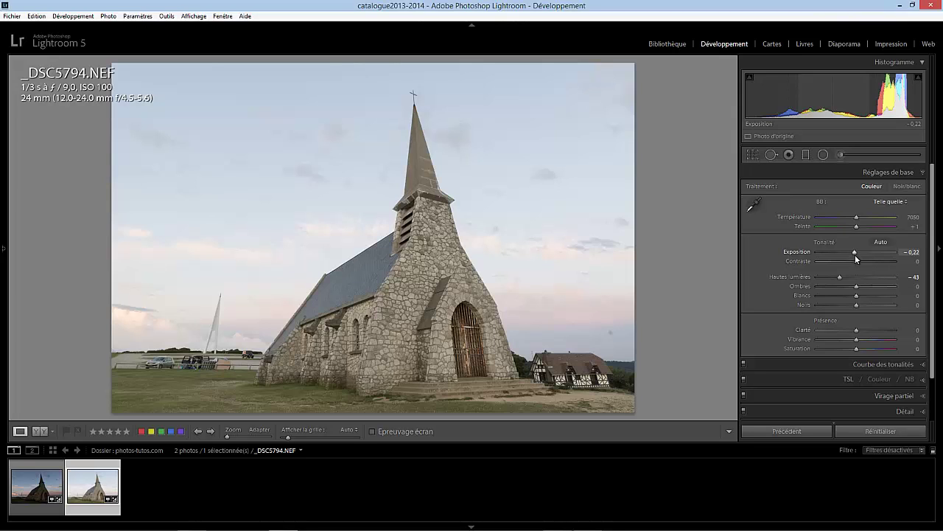
Set Whites to +3, Blacks to −30, Clarity to +27 and Vibrance to +22 on _DSC5794.NEF
{"action": "left_click", "coordinate": [857, 295], "text": "alt"}
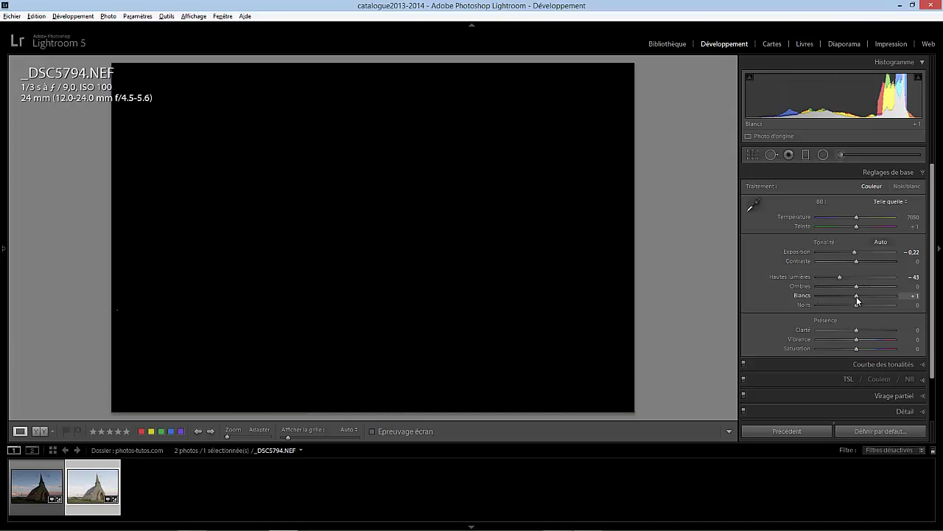
{"action": "left_click_drag", "start_coordinate": [858, 296], "coordinate": [845, 310]}
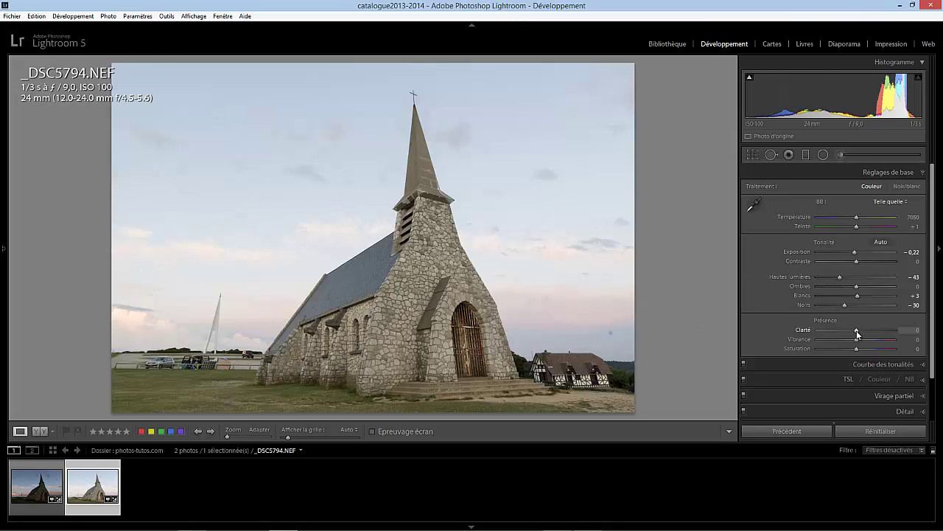
{"action": "left_click_drag", "start_coordinate": [856, 331], "coordinate": [870, 332]}
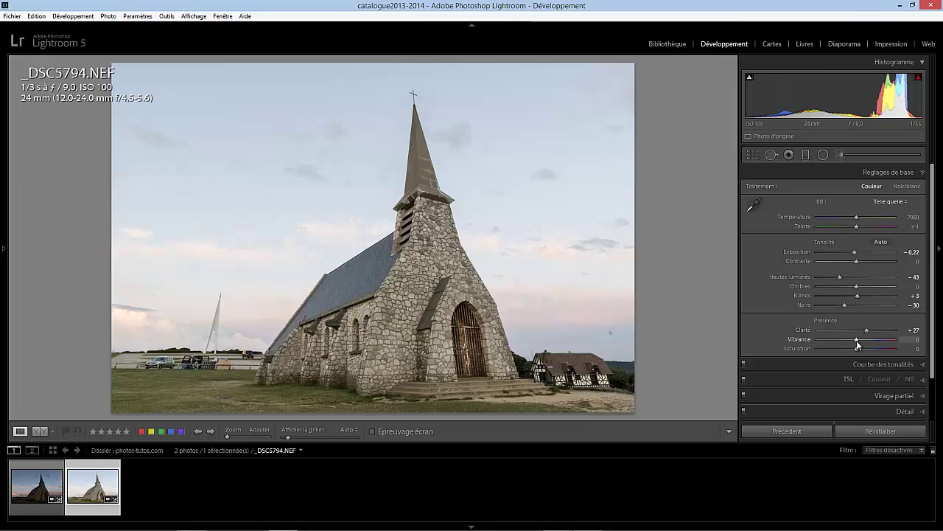
{"action": "left_click_drag", "start_coordinate": [856, 341], "coordinate": [865, 342]}
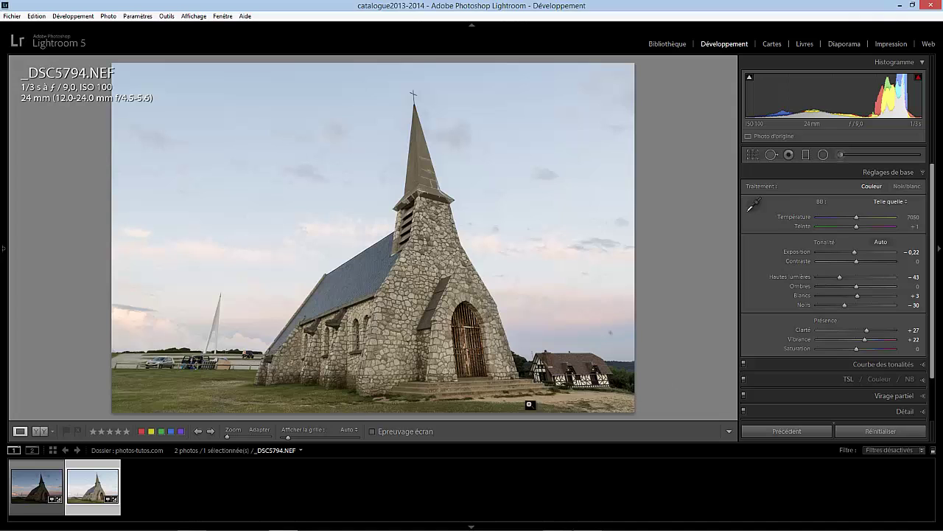
Send a copy of _DSC5794.NEF with its Lightroom corrections to Photoshop as an uncompressed 16-bit ProPhoto RGB TIFF at 240 resolution
{"action": "right_click", "coordinate": [84, 491]}
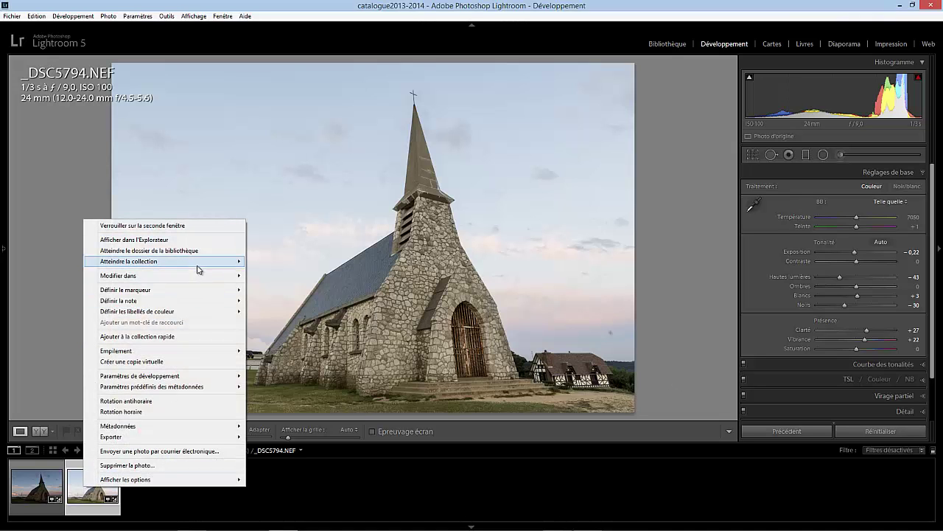
{"action": "right_click", "coordinate": [351, 313]}
{"action": "right_click", "coordinate": [351, 313]}
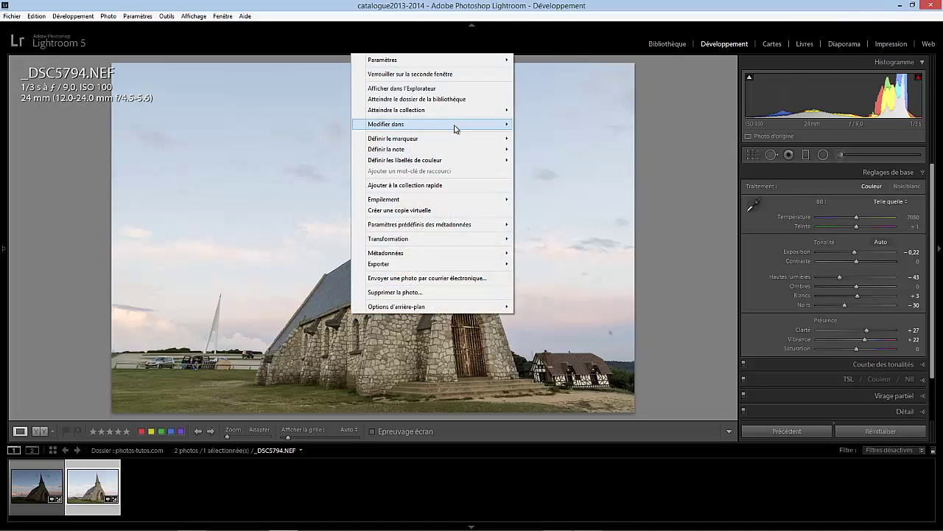
{"action": "mouse_move", "coordinate": [457, 125]}
{"action": "left_click", "coordinate": [543, 193]}
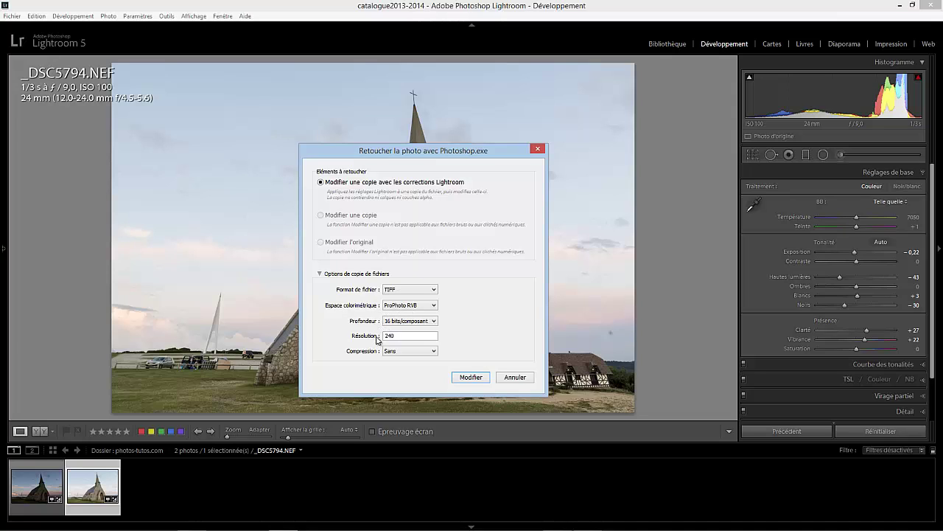
{"action": "left_click", "coordinate": [467, 380]}
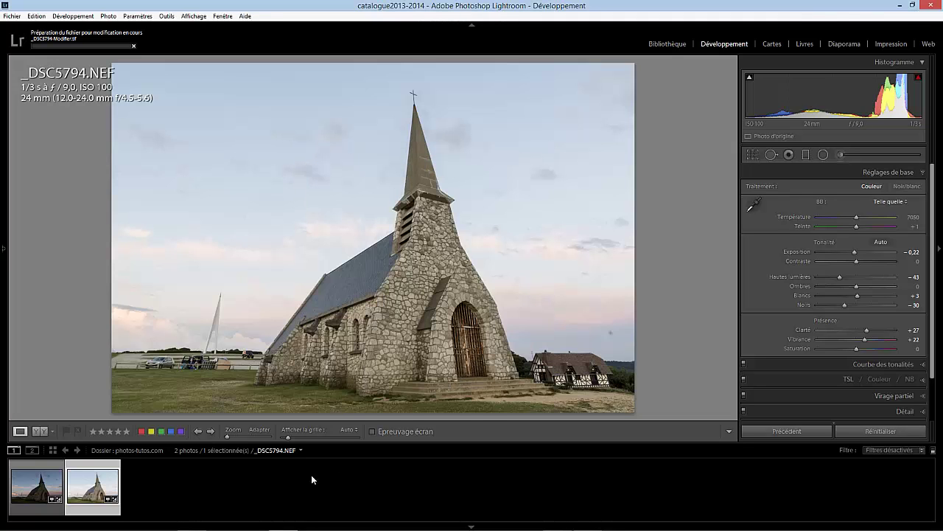
Send a copy of the dark photo _DSC5792.NEF with its Lightroom corrections to Photoshop using the same 16-bit ProPhoto RGB TIFF options
{"action": "left_click", "coordinate": [33, 490]}
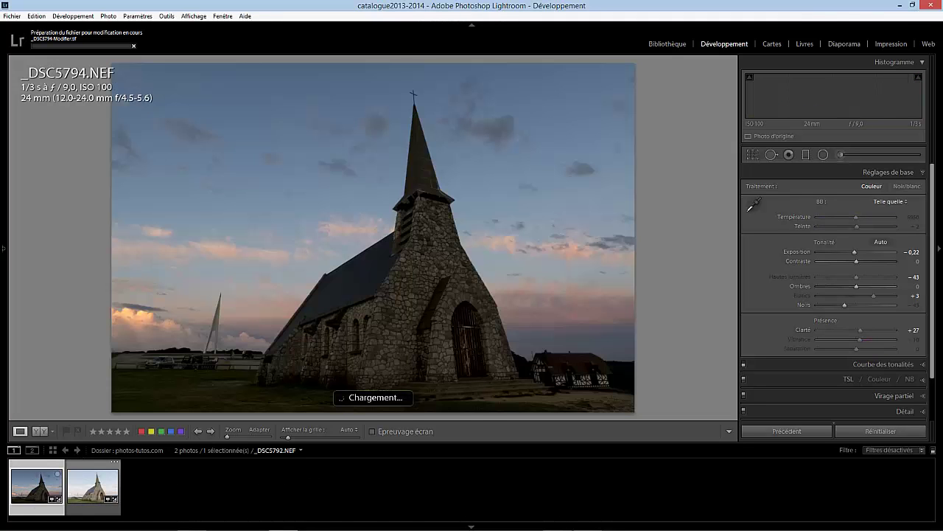
{"action": "right_click", "coordinate": [409, 179]}
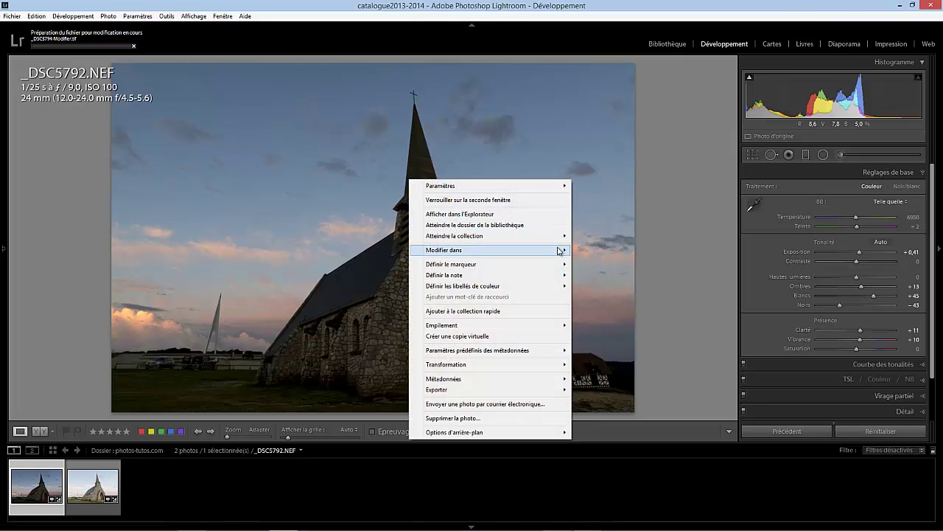
{"action": "mouse_move", "coordinate": [558, 250]}
{"action": "left_click", "coordinate": [603, 319]}
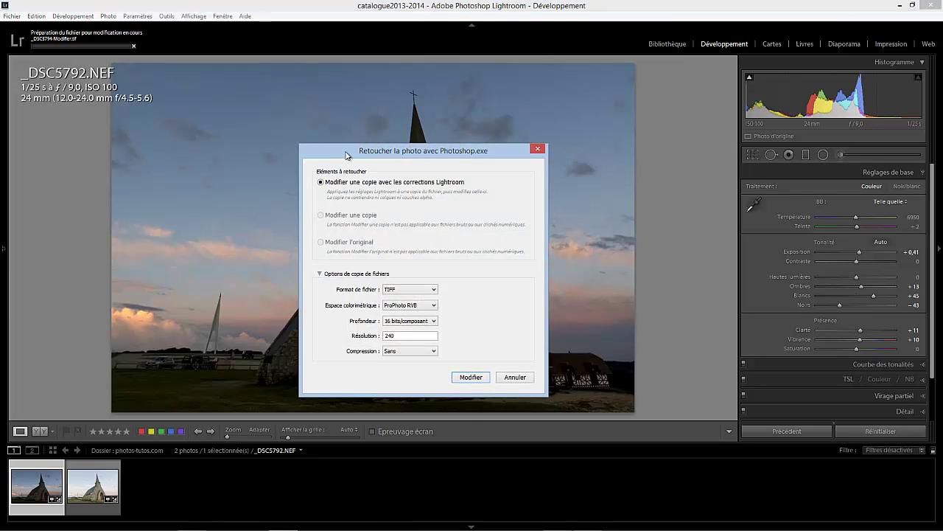
{"action": "left_click", "coordinate": [471, 378]}
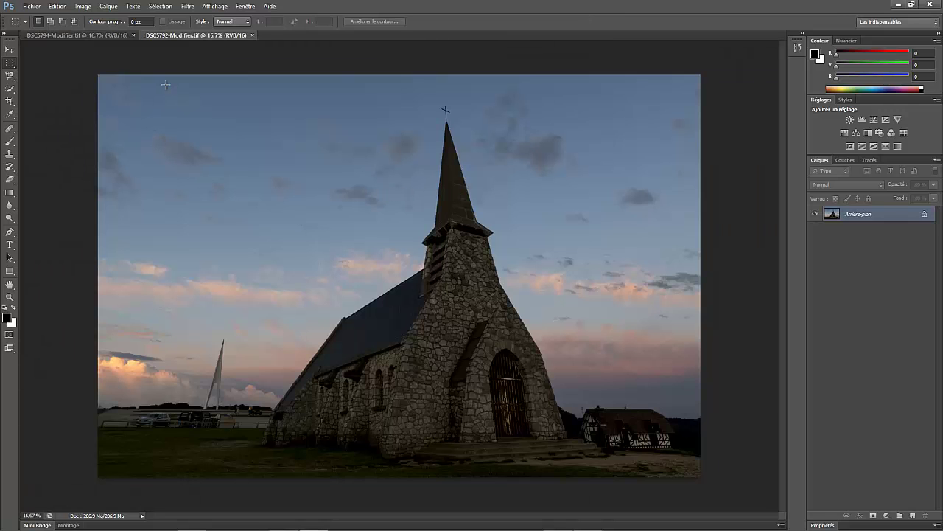
Copy the entire dark image _DSC5792-Modifier.tif and paste it as a new layer into the bright image _DSC5794-Modifier.tif
{"action": "left_click", "coordinate": [81, 35]}
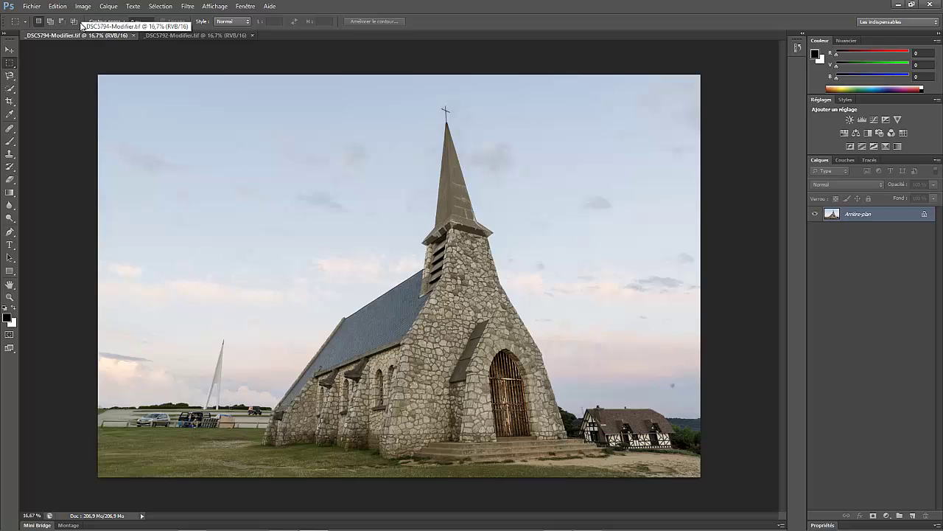
{"action": "left_click", "coordinate": [169, 35]}
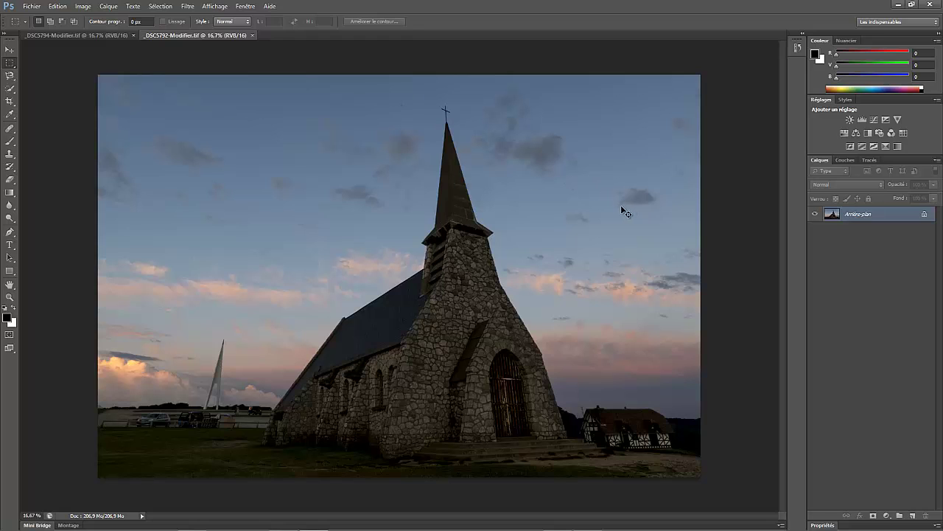
{"action": "key", "text": "ctrl+a"}
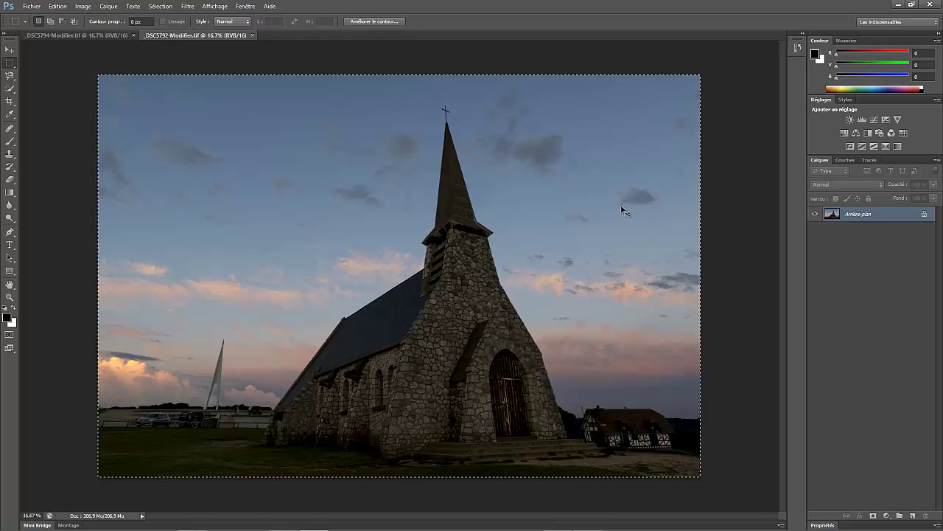
{"action": "left_click", "coordinate": [65, 35]}
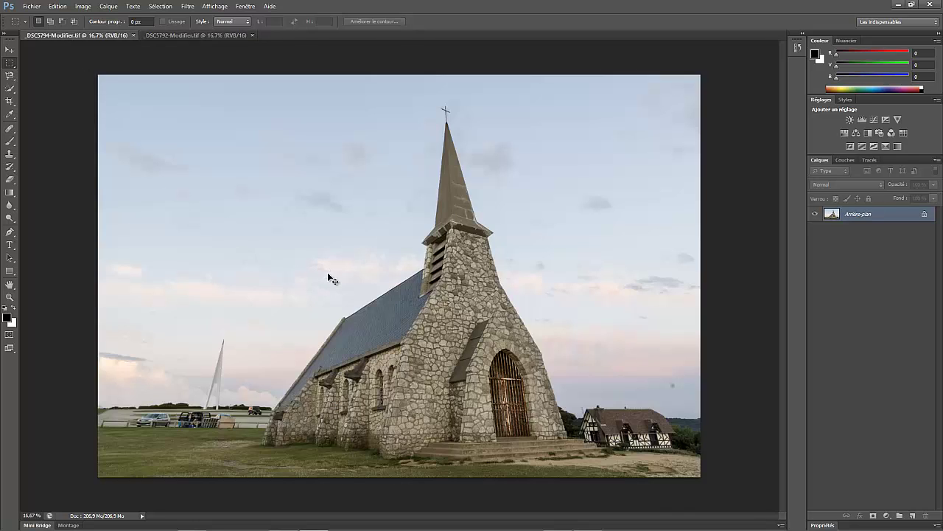
{"action": "key", "text": "ctrl+v"}
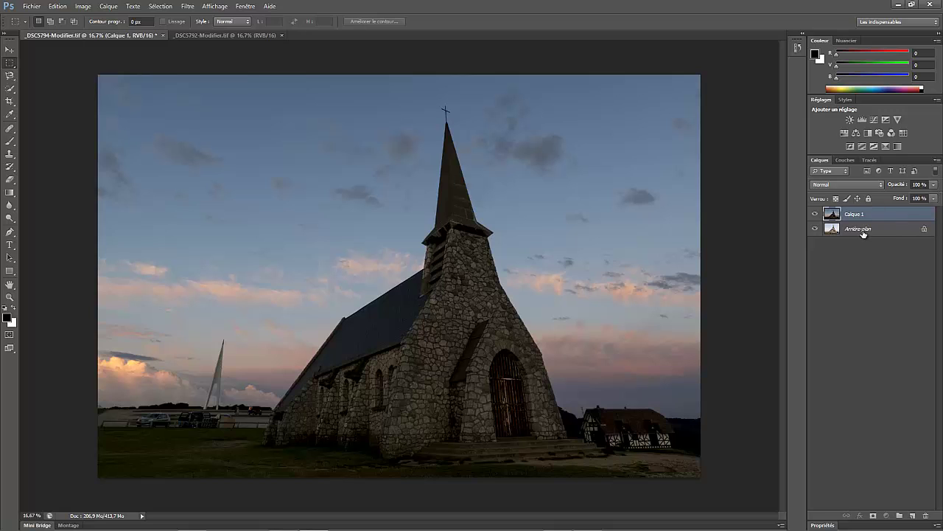
Convert the locked background into the regular layer Calque 0 and move the dark layer Calque 1 beneath it
{"action": "left_click", "coordinate": [876, 231]}
{"action": "double_click", "coordinate": [926, 232]}
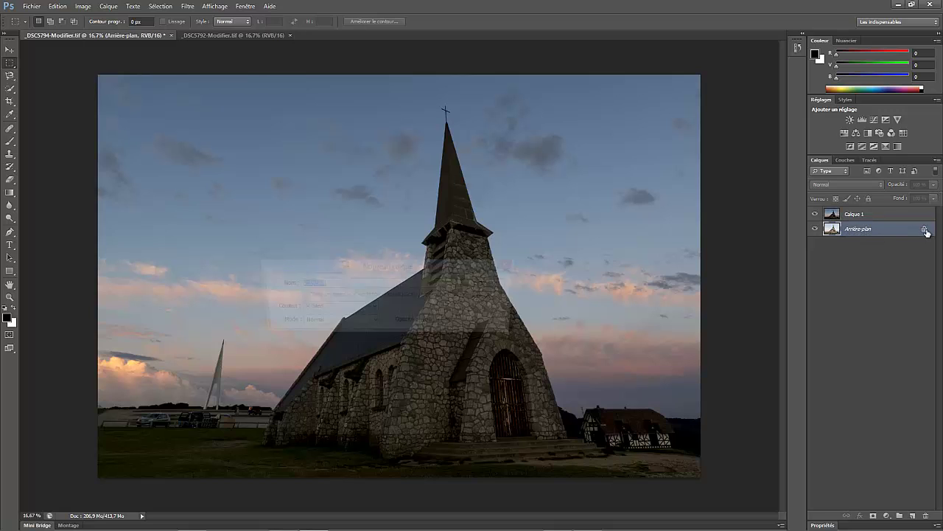
{"action": "key", "text": "Return"}
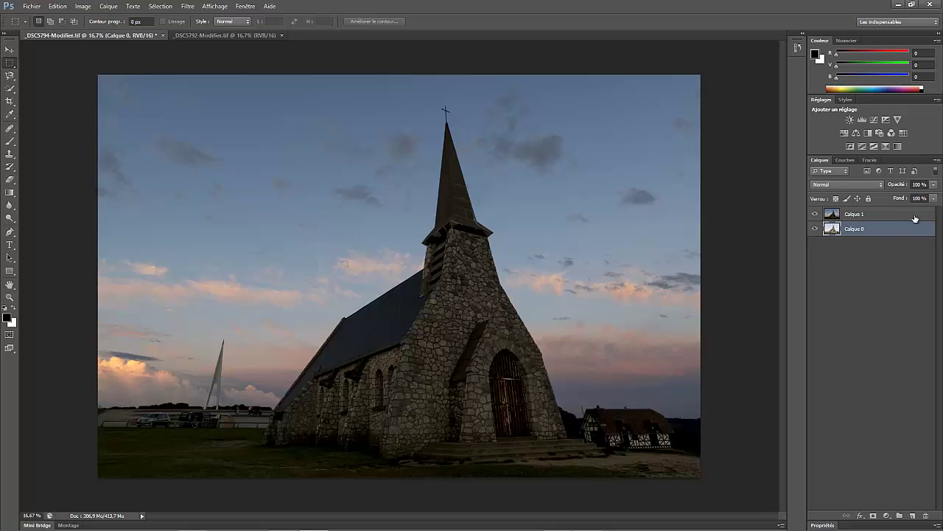
{"action": "left_click", "coordinate": [898, 215]}
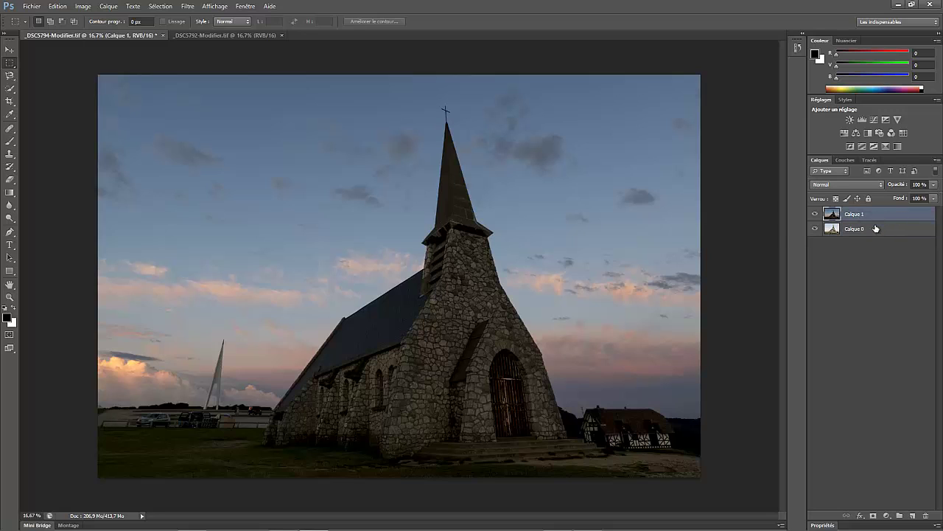
{"action": "left_click_drag", "start_coordinate": [878, 222], "coordinate": [870, 243]}
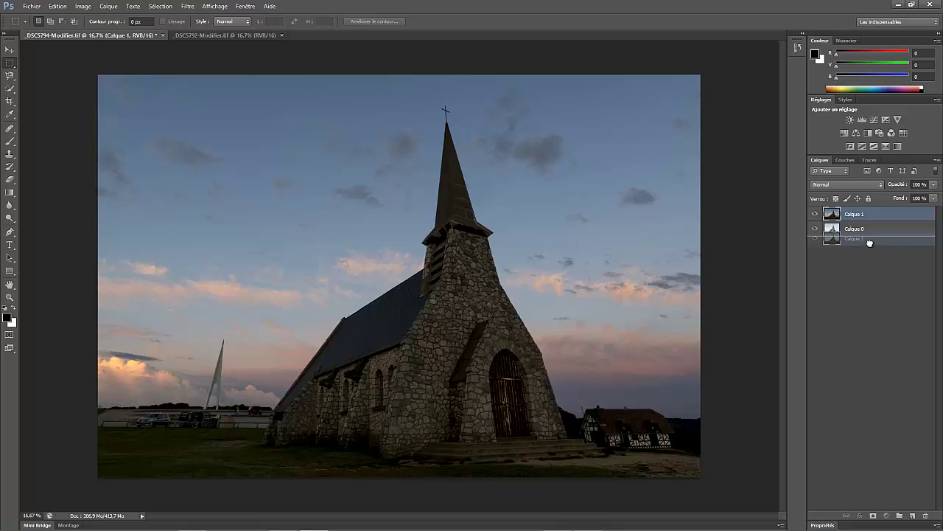
{"action": "left_click_drag", "start_coordinate": [870, 242], "coordinate": [869, 243]}
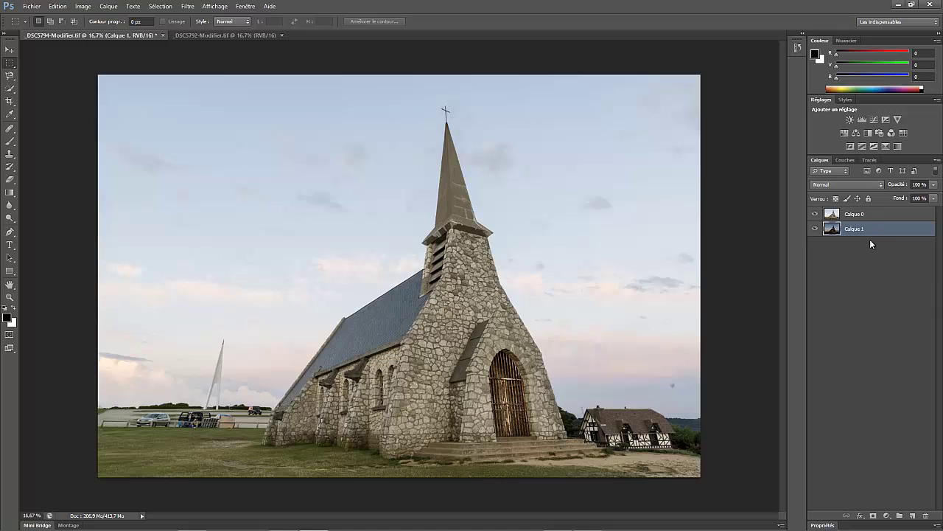
Compare the bright and dark exposures by hiding and showing Calque 0, leaving that layer visible and selected
{"action": "left_click", "coordinate": [868, 215]}
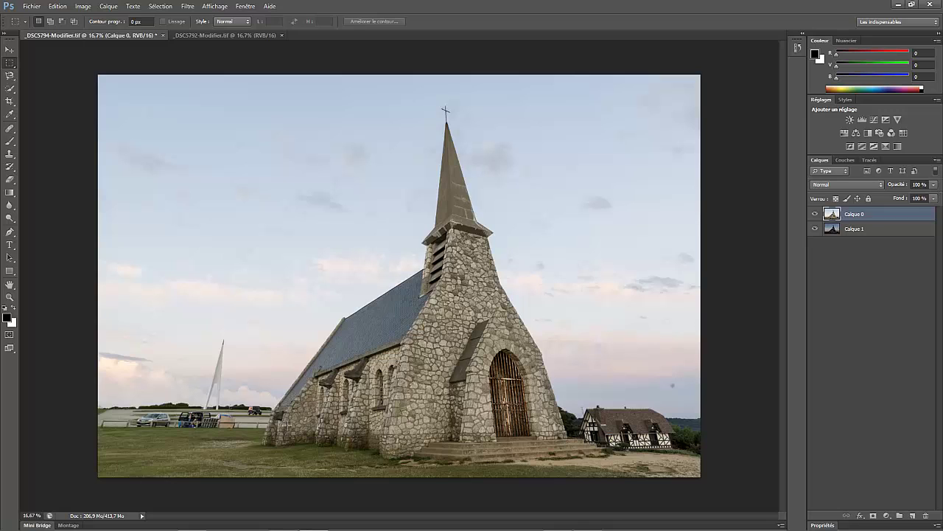
{"action": "left_click", "coordinate": [856, 232]}
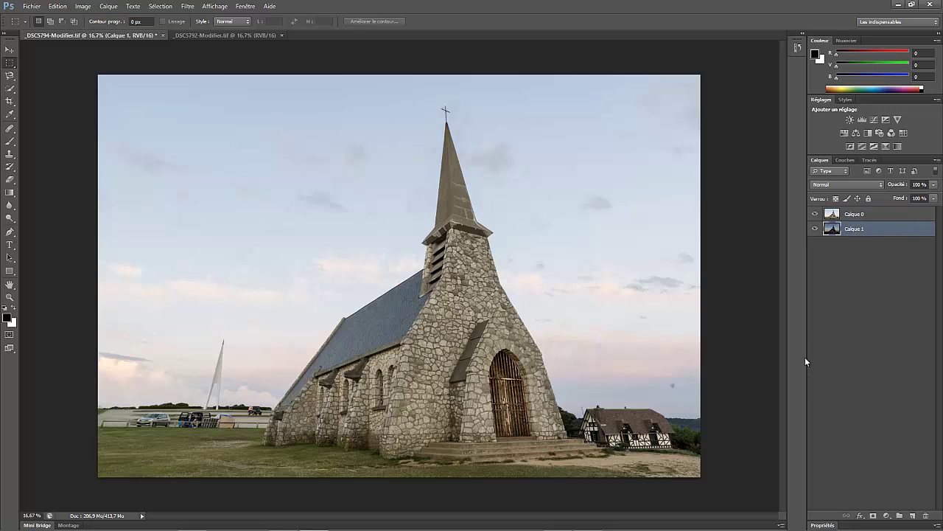
{"action": "left_click", "coordinate": [815, 215]}
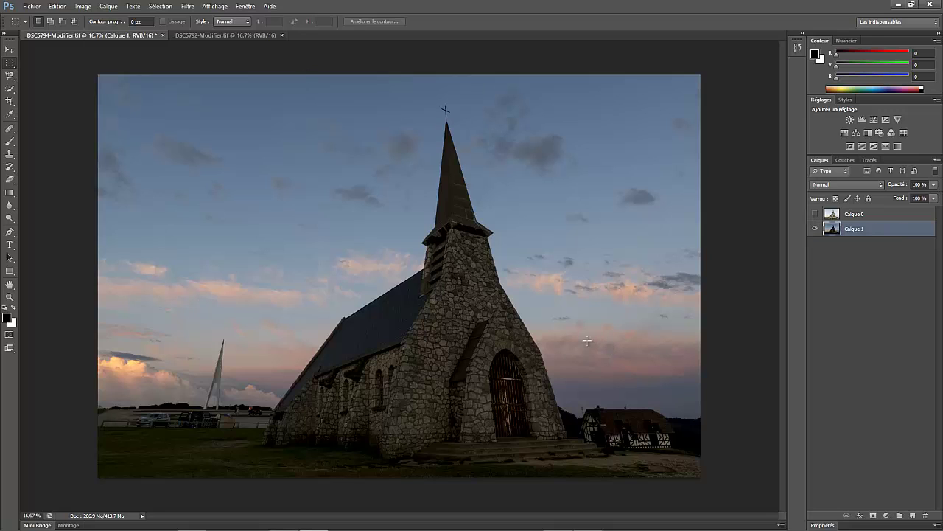
{"action": "left_click", "coordinate": [848, 214]}
{"action": "left_click", "coordinate": [815, 214]}
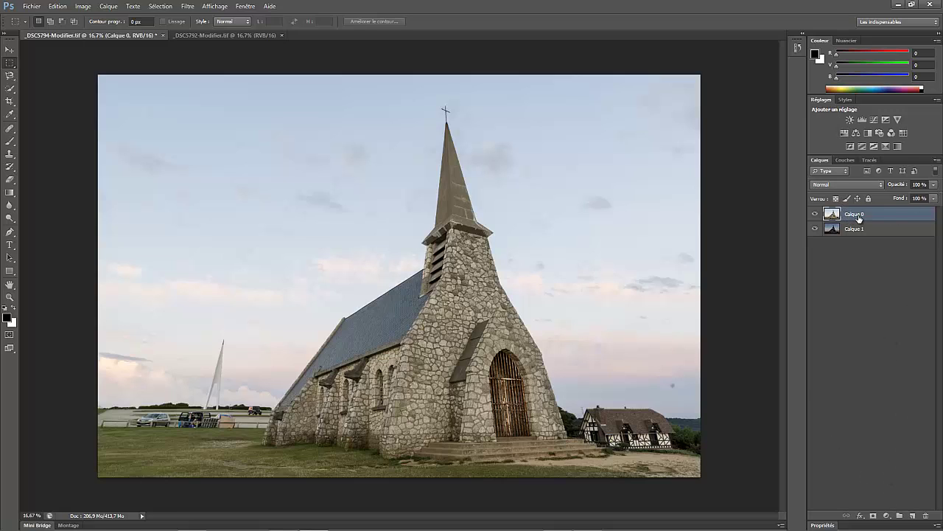
Add a white layer mask to Calque 0 and activate the Brush tool with black as the foreground colour
{"action": "left_click", "coordinate": [873, 518]}
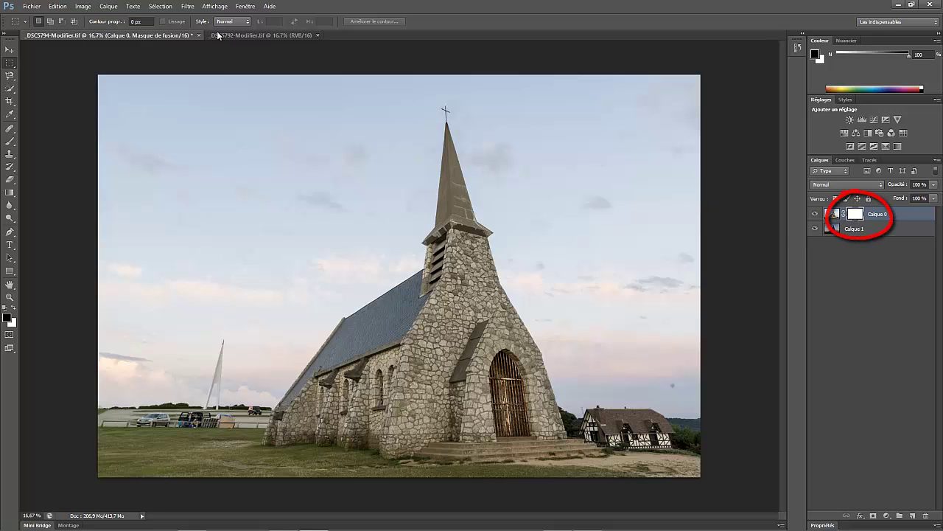
{"action": "key", "text": "b"}
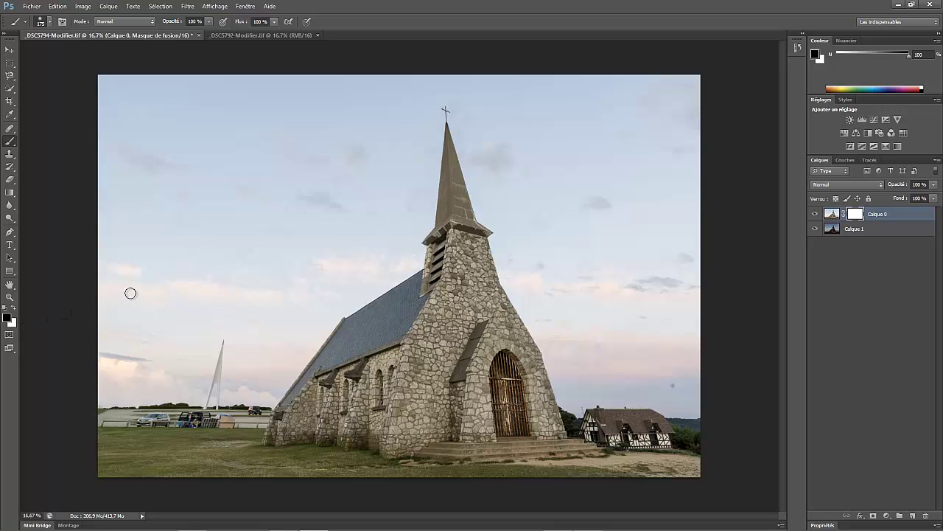
{"action": "key", "text": "x"}
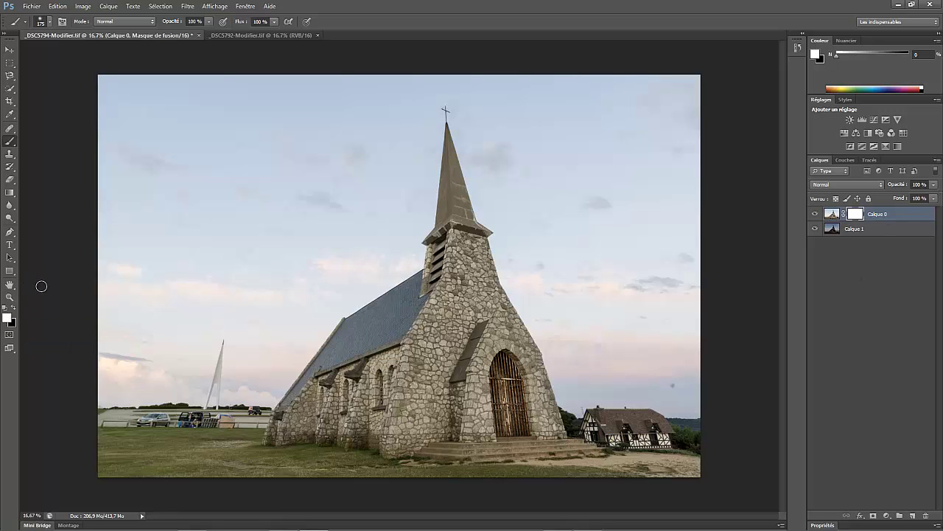
{"action": "key", "text": "x"}
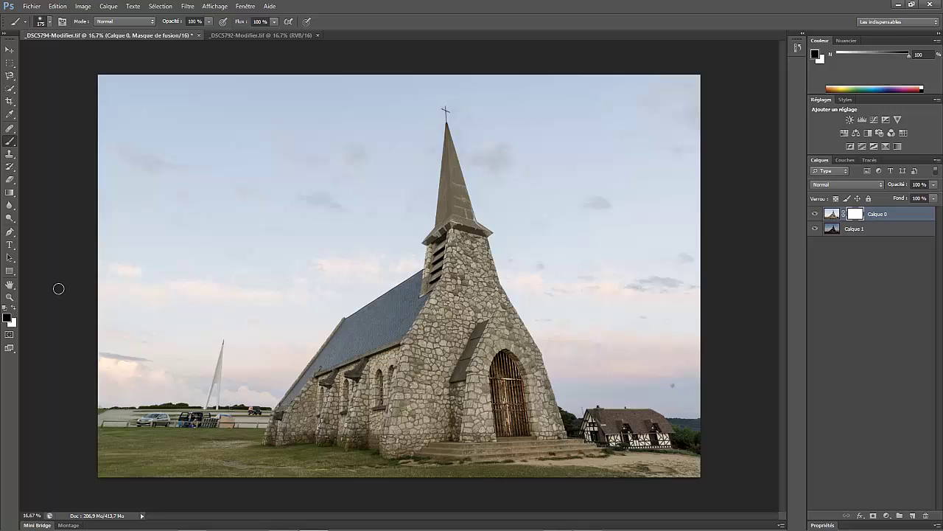
Review the brush size and hardness settings, and enlarge the brush to a diameter of about 751 px
{"action": "right_click", "coordinate": [211, 213]}
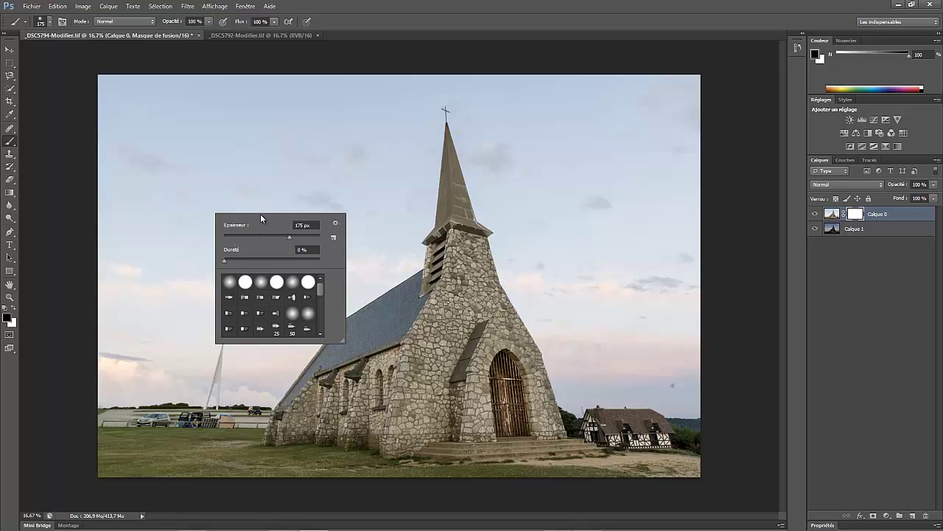
{"action": "left_click", "coordinate": [67, 220]}
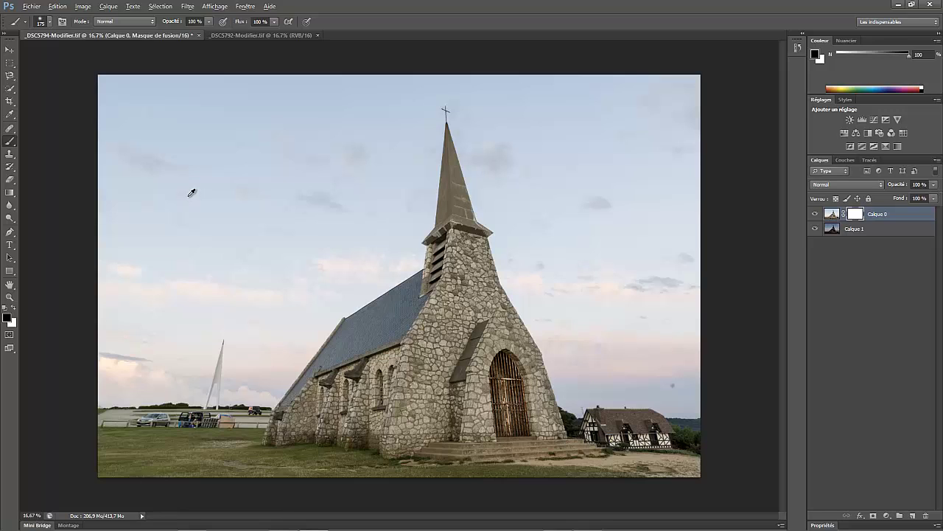
{"action": "right_click", "coordinate": [188, 198], "text": "alt"}
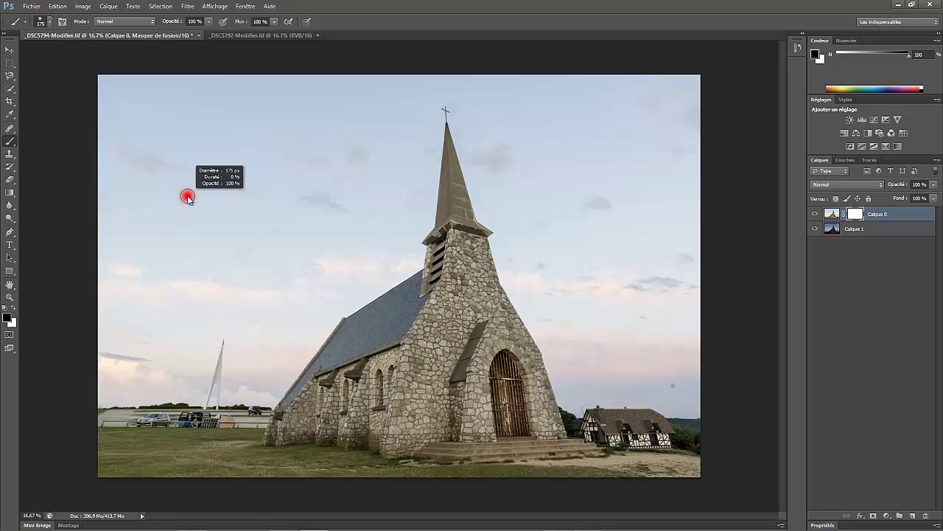
{"action": "mouse_move", "coordinate": [188, 198]}
{"action": "left_mouse_down"}
{"action": "mouse_move", "coordinate": [354, 219]}
{"action": "mouse_move", "coordinate": [187, 216]}
{"action": "mouse_move", "coordinate": [219, 221]}
{"action": "mouse_move", "coordinate": [213, 328]}
{"action": "left_mouse_up"}
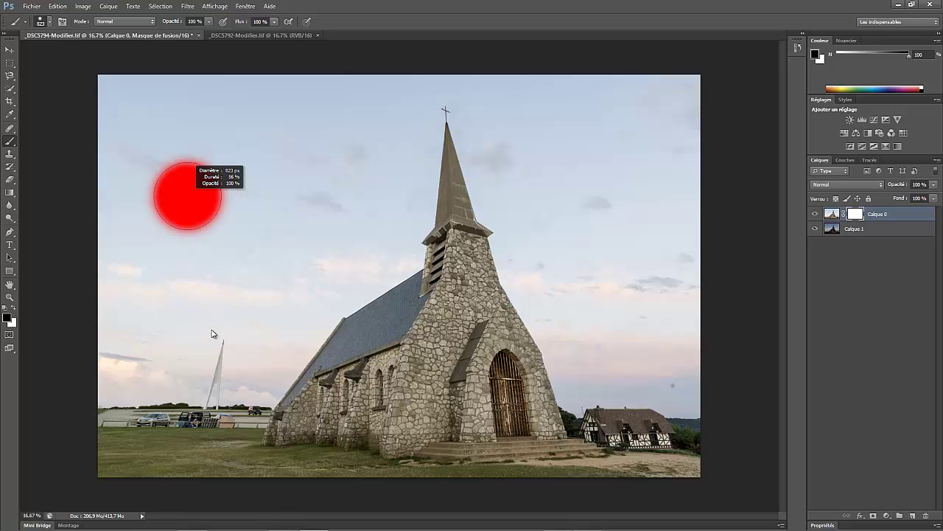
{"action": "mouse_move", "coordinate": [211, 335]}
{"action": "left_mouse_down"}
{"action": "mouse_move", "coordinate": [210, 344]}
{"action": "mouse_move", "coordinate": [203, 331]}
{"action": "left_mouse_up"}
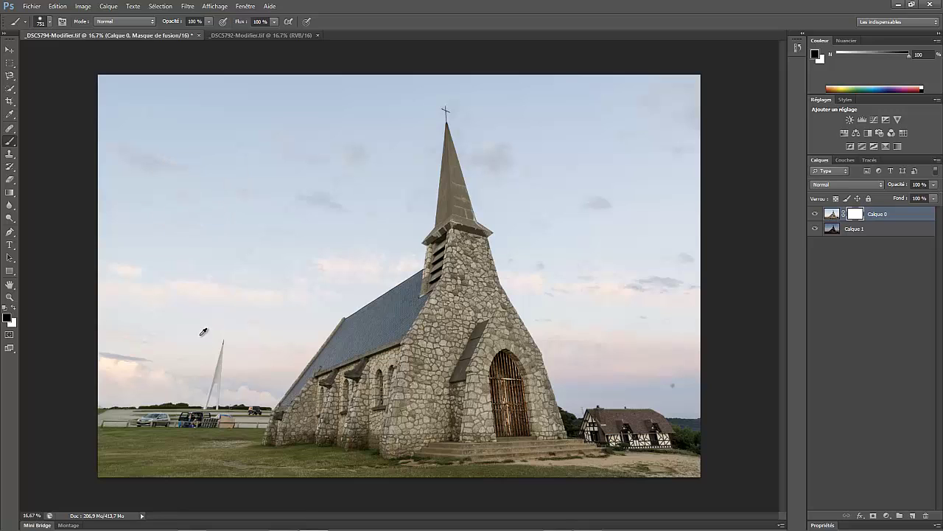
Try the brush at 100 % hardness, then soften it to 0 % with a diameter of about 763 px
{"action": "left_click_drag", "start_coordinate": [210, 183], "coordinate": [214, 308]}
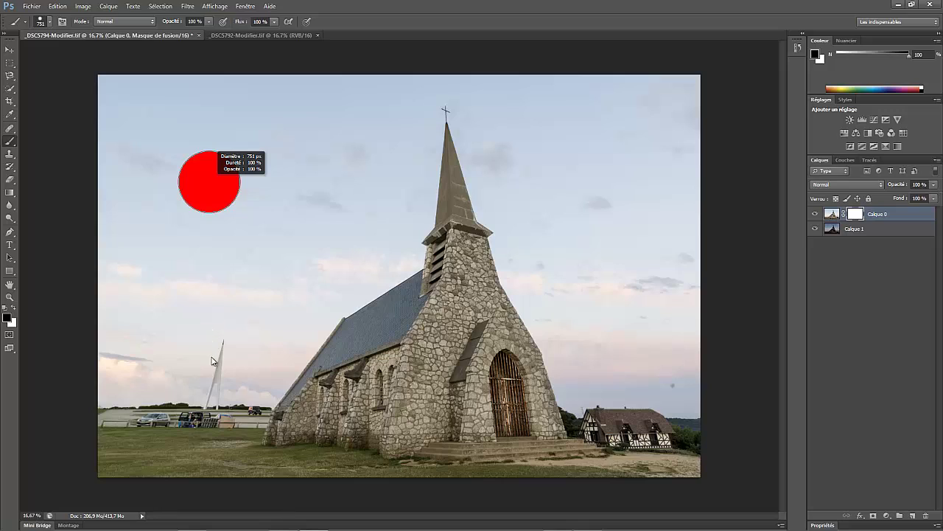
{"action": "left_click_drag", "start_coordinate": [211, 362], "coordinate": [214, 353]}
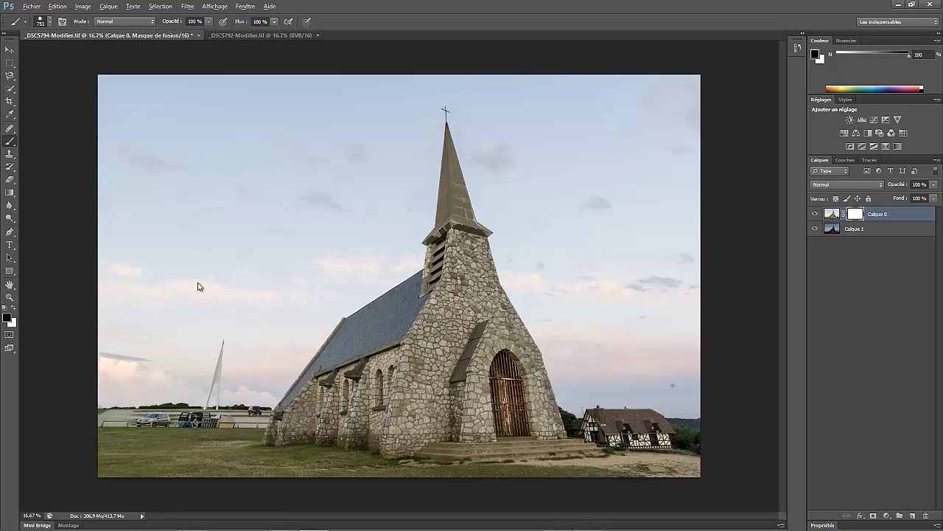
{"action": "left_click_drag", "start_coordinate": [197, 286], "coordinate": [207, 85]}
{"action": "left_click_drag", "start_coordinate": [215, 313], "coordinate": [215, 313]}
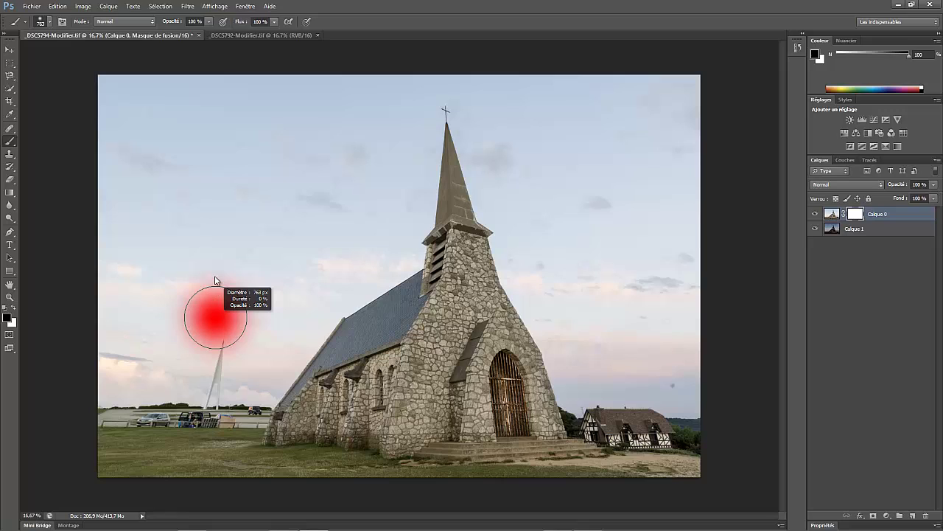
{"action": "left_click_drag", "start_coordinate": [216, 272], "coordinate": [218, 255]}
{"action": "left_click_drag", "start_coordinate": [217, 255], "coordinate": [217, 299]}
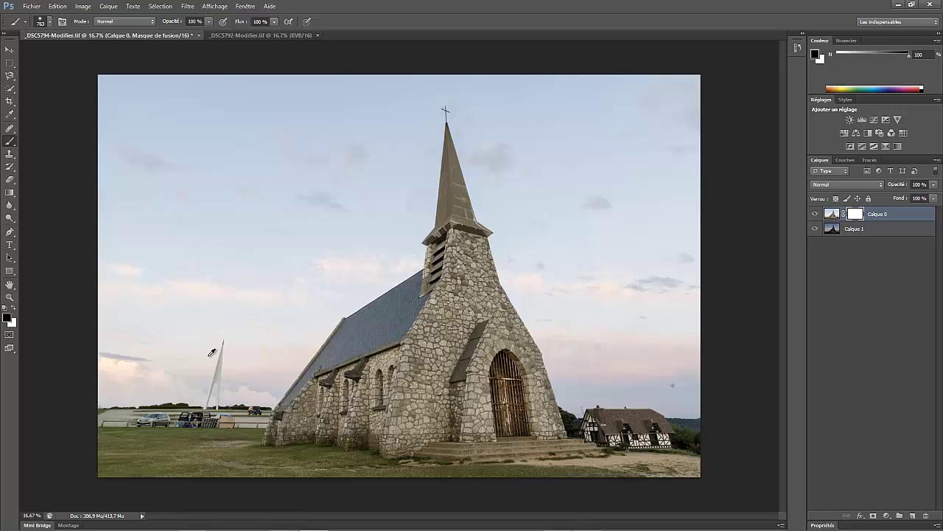
Enlarge the soft brush to a diameter of 1099 px and make the layer mask of Calque 0 active
{"action": "mouse_move", "coordinate": [206, 338]}
{"action": "left_mouse_down"}
{"action": "mouse_move", "coordinate": [211, 323]}
{"action": "mouse_move", "coordinate": [211, 331]}
{"action": "left_mouse_up"}
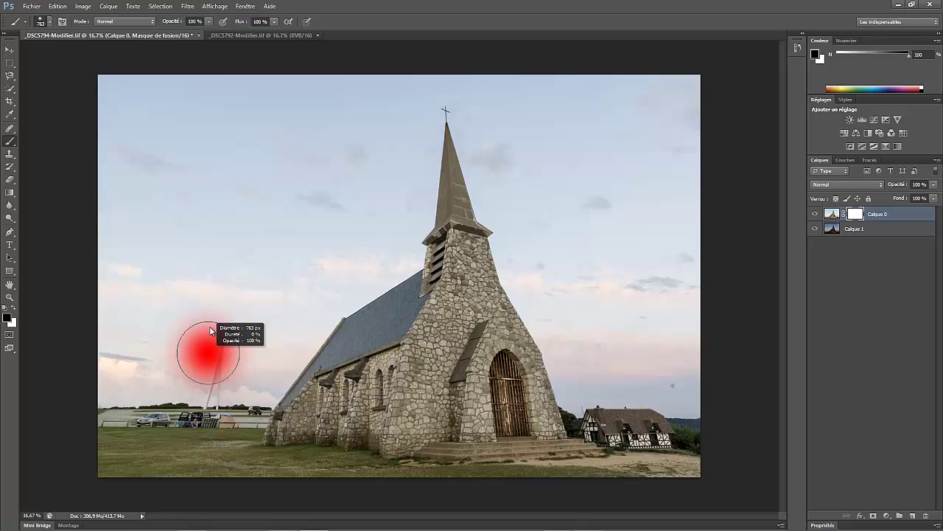
{"action": "left_click_drag", "start_coordinate": [207, 378], "coordinate": [207, 406]}
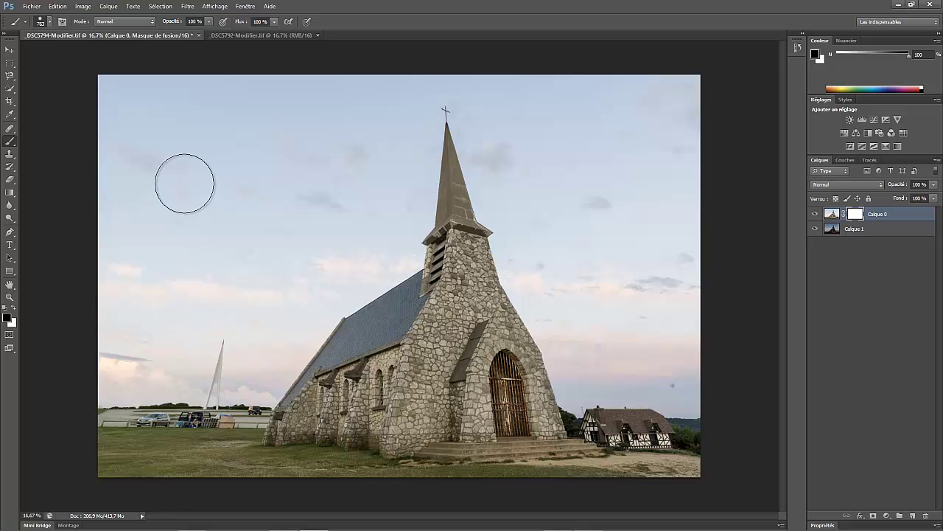
{"action": "left_click_drag", "start_coordinate": [184, 200], "coordinate": [209, 204]}
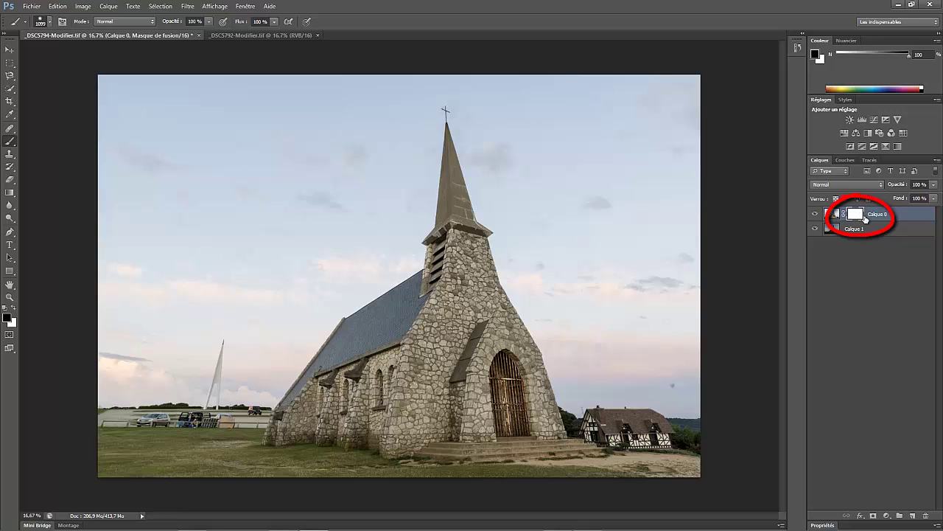
{"action": "left_click", "coordinate": [832, 216]}
{"action": "left_click", "coordinate": [854, 214]}
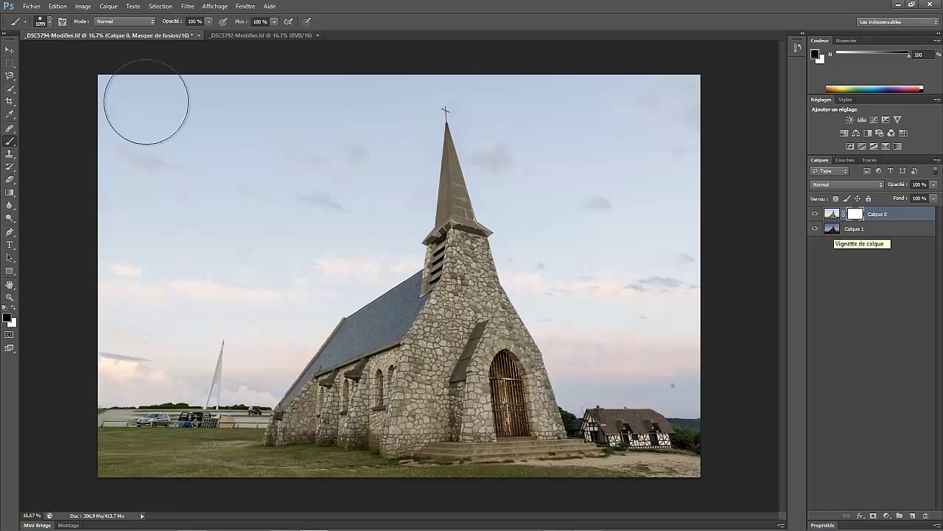
Paint black on the mask over the sky beside the church's roof, reducing the brush to 307 px along the roof edge
{"action": "mouse_move", "coordinate": [121, 159]}
{"action": "left_mouse_down"}
{"action": "mouse_move", "coordinate": [160, 103]}
{"action": "mouse_move", "coordinate": [184, 101]}
{"action": "mouse_move", "coordinate": [143, 198]}
{"action": "mouse_move", "coordinate": [169, 90]}
{"action": "mouse_move", "coordinate": [150, 210]}
{"action": "mouse_move", "coordinate": [242, 99]}
{"action": "mouse_move", "coordinate": [141, 274]}
{"action": "mouse_move", "coordinate": [284, 95]}
{"action": "mouse_move", "coordinate": [337, 119]}
{"action": "mouse_move", "coordinate": [294, 132]}
{"action": "mouse_move", "coordinate": [302, 135]}
{"action": "left_mouse_up"}
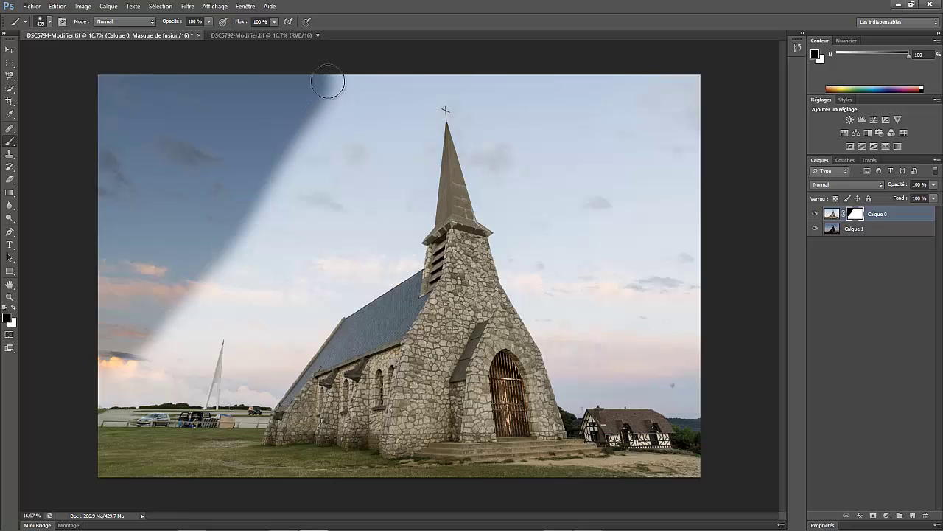
{"action": "mouse_move", "coordinate": [327, 84]}
{"action": "left_mouse_down"}
{"action": "mouse_move", "coordinate": [257, 244]}
{"action": "mouse_move", "coordinate": [283, 233]}
{"action": "mouse_move", "coordinate": [250, 199]}
{"action": "mouse_move", "coordinate": [297, 147]}
{"action": "mouse_move", "coordinate": [317, 89]}
{"action": "mouse_move", "coordinate": [353, 83]}
{"action": "mouse_move", "coordinate": [304, 190]}
{"action": "mouse_move", "coordinate": [363, 86]}
{"action": "mouse_move", "coordinate": [354, 137]}
{"action": "mouse_move", "coordinate": [395, 90]}
{"action": "mouse_move", "coordinate": [374, 166]}
{"action": "mouse_move", "coordinate": [294, 269]}
{"action": "mouse_move", "coordinate": [327, 218]}
{"action": "mouse_move", "coordinate": [185, 301]}
{"action": "mouse_move", "coordinate": [275, 207]}
{"action": "mouse_move", "coordinate": [194, 266]}
{"action": "mouse_move", "coordinate": [108, 372]}
{"action": "mouse_move", "coordinate": [181, 370]}
{"action": "mouse_move", "coordinate": [217, 282]}
{"action": "mouse_move", "coordinate": [252, 316]}
{"action": "mouse_move", "coordinate": [274, 294]}
{"action": "mouse_move", "coordinate": [251, 296]}
{"action": "mouse_move", "coordinate": [227, 387]}
{"action": "mouse_move", "coordinate": [228, 398]}
{"action": "mouse_move", "coordinate": [272, 395]}
{"action": "mouse_move", "coordinate": [342, 305]}
{"action": "left_mouse_up"}
{"action": "right_click", "coordinate": [263, 289], "text": "alt"}
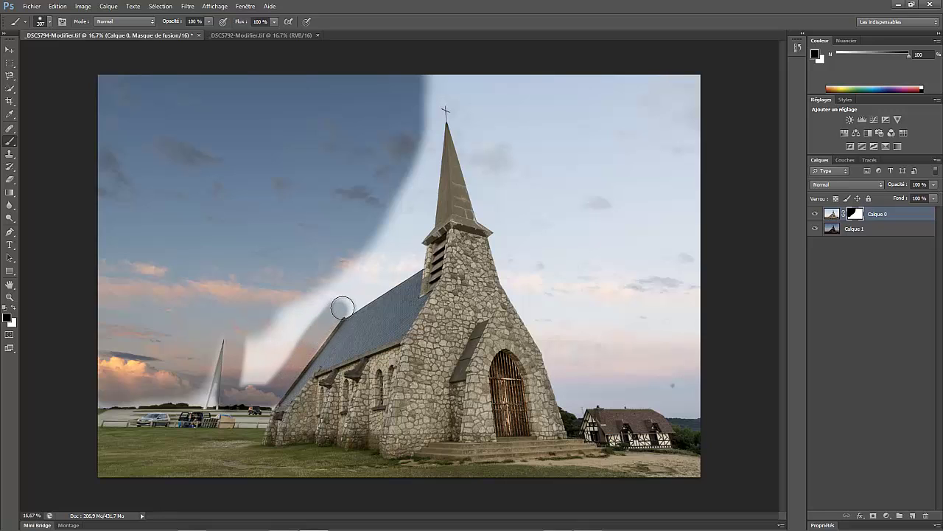
{"action": "left_click", "coordinate": [413, 260], "text": "shift"}
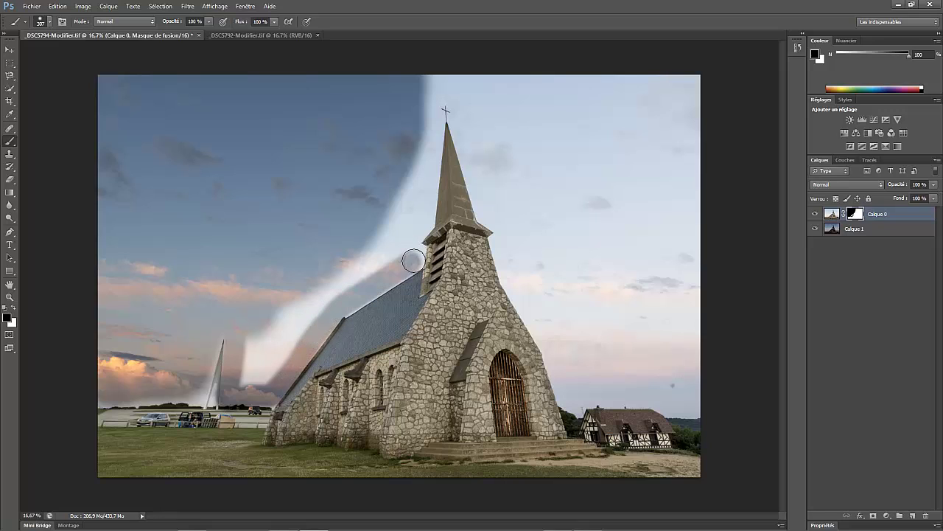
{"action": "mouse_move", "coordinate": [414, 250]}
{"action": "left_mouse_down"}
{"action": "mouse_move", "coordinate": [421, 225]}
{"action": "mouse_move", "coordinate": [394, 226]}
{"action": "mouse_move", "coordinate": [391, 251]}
{"action": "mouse_move", "coordinate": [354, 265]}
{"action": "mouse_move", "coordinate": [345, 286]}
{"action": "mouse_move", "coordinate": [352, 243]}
{"action": "mouse_move", "coordinate": [272, 314]}
{"action": "mouse_move", "coordinate": [243, 373]}
{"action": "mouse_move", "coordinate": [282, 384]}
{"action": "mouse_move", "coordinate": [288, 344]}
{"action": "mouse_move", "coordinate": [259, 354]}
{"action": "mouse_move", "coordinate": [272, 376]}
{"action": "mouse_move", "coordinate": [249, 361]}
{"action": "mouse_move", "coordinate": [218, 395]}
{"action": "mouse_move", "coordinate": [193, 398]}
{"action": "mouse_move", "coordinate": [205, 359]}
{"action": "mouse_move", "coordinate": [184, 403]}
{"action": "mouse_move", "coordinate": [125, 396]}
{"action": "mouse_move", "coordinate": [304, 403]}
{"action": "mouse_move", "coordinate": [350, 264]}
{"action": "left_mouse_up"}
Paint black over the sky above and to the right of the spire, using a brush of about 775 px at 40 % hardness
{"action": "mouse_move", "coordinate": [383, 212]}
{"action": "left_mouse_down"}
{"action": "mouse_move", "coordinate": [406, 74]}
{"action": "mouse_move", "coordinate": [704, 80]}
{"action": "mouse_move", "coordinate": [546, 87]}
{"action": "mouse_move", "coordinate": [695, 123]}
{"action": "mouse_move", "coordinate": [699, 104]}
{"action": "mouse_move", "coordinate": [690, 110]}
{"action": "left_mouse_up"}
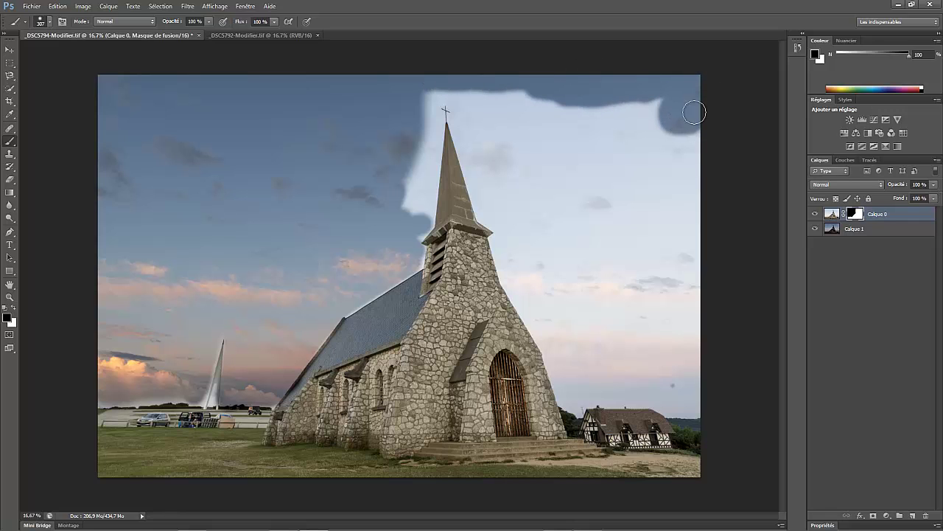
{"action": "right_click", "coordinate": [614, 135]}
{"action": "key", "text": "super"}
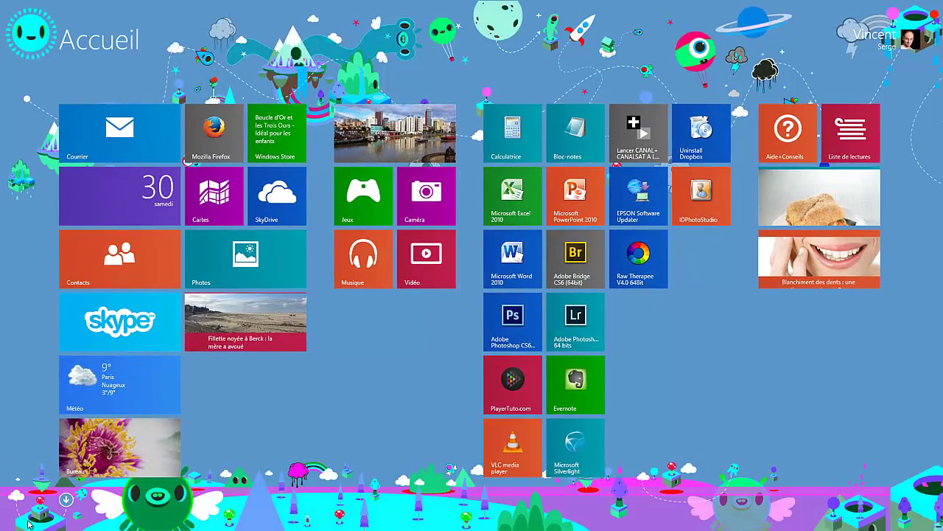
{"action": "key", "text": "super"}
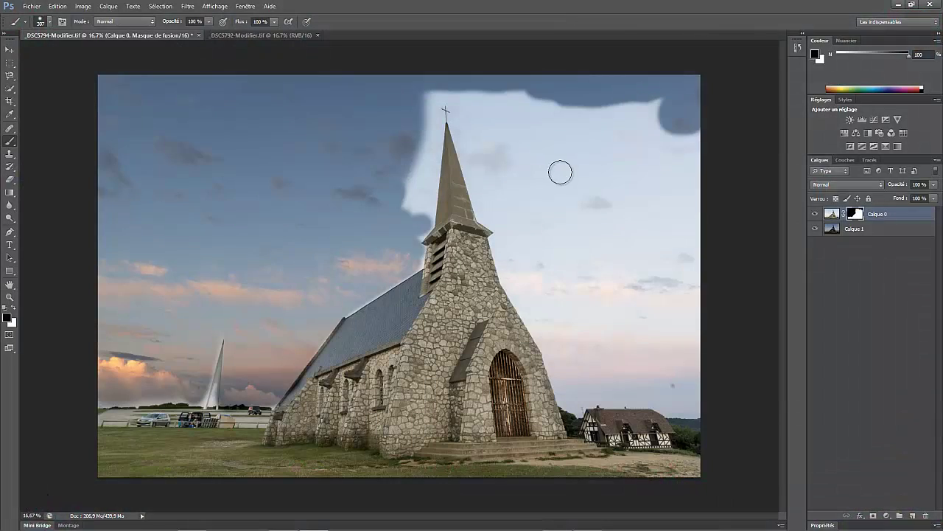
{"action": "right_click", "coordinate": [558, 165], "text": "alt"}
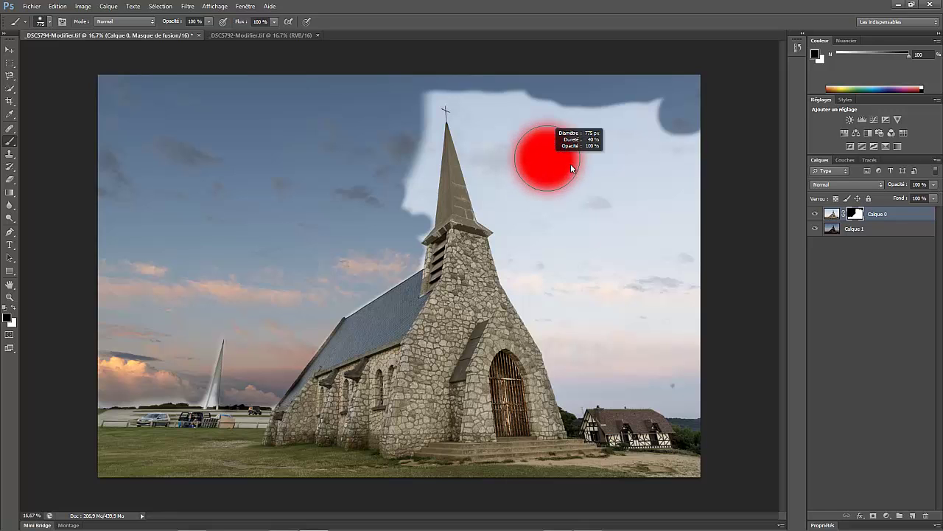
{"action": "mouse_move", "coordinate": [568, 112]}
{"action": "left_mouse_down"}
{"action": "mouse_move", "coordinate": [656, 119]}
{"action": "mouse_move", "coordinate": [678, 146]}
{"action": "mouse_move", "coordinate": [668, 203]}
{"action": "mouse_move", "coordinate": [699, 327]}
{"action": "mouse_move", "coordinate": [689, 252]}
{"action": "mouse_move", "coordinate": [617, 133]}
{"action": "left_mouse_up"}
{"action": "mouse_move", "coordinate": [657, 339]}
{"action": "left_mouse_down"}
{"action": "mouse_move", "coordinate": [693, 380]}
{"action": "mouse_move", "coordinate": [646, 366]}
{"action": "mouse_move", "coordinate": [690, 365]}
{"action": "mouse_move", "coordinate": [655, 367]}
{"action": "mouse_move", "coordinate": [614, 326]}
{"action": "mouse_move", "coordinate": [539, 110]}
{"action": "mouse_move", "coordinate": [604, 173]}
{"action": "mouse_move", "coordinate": [517, 100]}
{"action": "mouse_move", "coordinate": [514, 121]}
{"action": "mouse_move", "coordinate": [602, 356]}
{"action": "mouse_move", "coordinate": [634, 372]}
{"action": "mouse_move", "coordinate": [700, 375]}
{"action": "mouse_move", "coordinate": [604, 374]}
{"action": "mouse_move", "coordinate": [585, 353]}
{"action": "mouse_move", "coordinate": [484, 155]}
{"action": "mouse_move", "coordinate": [471, 89]}
{"action": "mouse_move", "coordinate": [519, 202]}
{"action": "mouse_move", "coordinate": [507, 184]}
{"action": "mouse_move", "coordinate": [507, 198]}
{"action": "mouse_move", "coordinate": [529, 225]}
{"action": "mouse_move", "coordinate": [532, 247]}
{"action": "mouse_move", "coordinate": [521, 244]}
{"action": "mouse_move", "coordinate": [582, 377]}
{"action": "mouse_move", "coordinate": [601, 373]}
{"action": "mouse_move", "coordinate": [709, 397]}
{"action": "mouse_move", "coordinate": [708, 387]}
{"action": "mouse_move", "coordinate": [593, 368]}
{"action": "mouse_move", "coordinate": [577, 376]}
{"action": "mouse_move", "coordinate": [600, 376]}
{"action": "mouse_move", "coordinate": [477, 95]}
{"action": "mouse_move", "coordinate": [487, 136]}
{"action": "mouse_move", "coordinate": [423, 76]}
{"action": "mouse_move", "coordinate": [396, 147]}
{"action": "mouse_move", "coordinate": [397, 206]}
{"action": "mouse_move", "coordinate": [417, 96]}
{"action": "mouse_move", "coordinate": [401, 217]}
{"action": "mouse_move", "coordinate": [354, 215]}
{"action": "left_mouse_up"}
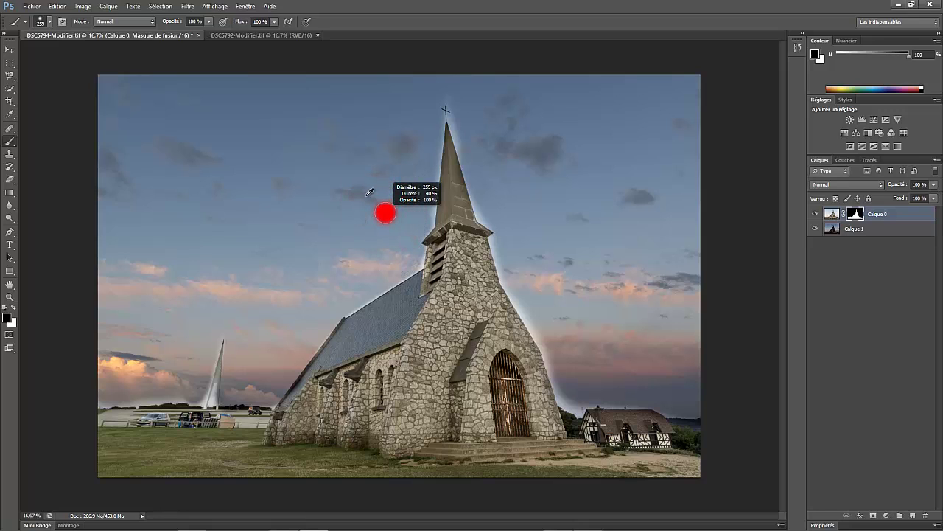
Paint away the bright halo along the spire, walls, roof and horizon by the monument with a black brush of 259 px
{"action": "mouse_move", "coordinate": [453, 114]}
{"action": "left_mouse_down"}
{"action": "mouse_move", "coordinate": [512, 286]}
{"action": "mouse_move", "coordinate": [571, 411]}
{"action": "mouse_move", "coordinate": [603, 401]}
{"action": "mouse_move", "coordinate": [691, 410]}
{"action": "left_mouse_up"}
{"action": "mouse_move", "coordinate": [348, 281]}
{"action": "left_mouse_down"}
{"action": "mouse_move", "coordinate": [423, 260]}
{"action": "mouse_move", "coordinate": [425, 244]}
{"action": "mouse_move", "coordinate": [410, 269]}
{"action": "mouse_move", "coordinate": [340, 314]}
{"action": "left_mouse_up"}
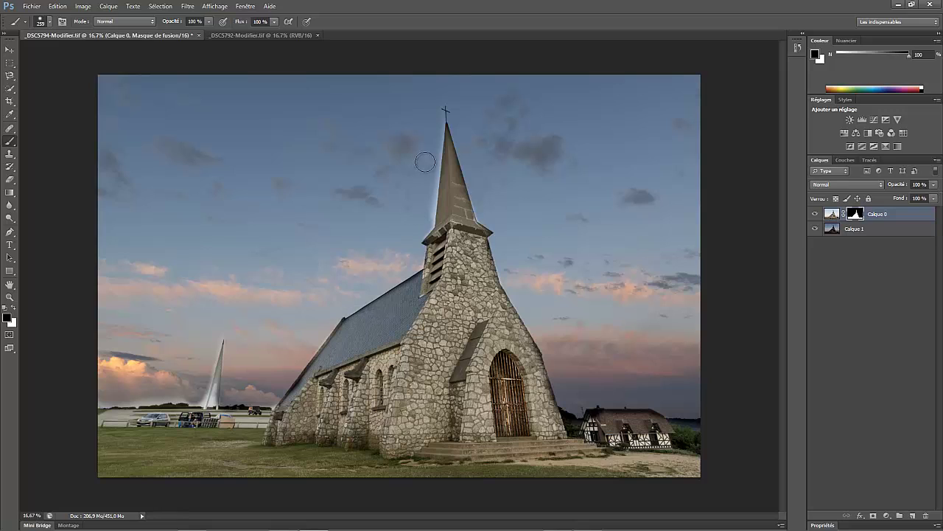
{"action": "mouse_move", "coordinate": [433, 148]}
{"action": "left_mouse_down"}
{"action": "mouse_move", "coordinate": [438, 113]}
{"action": "mouse_move", "coordinate": [422, 231]}
{"action": "left_mouse_up"}
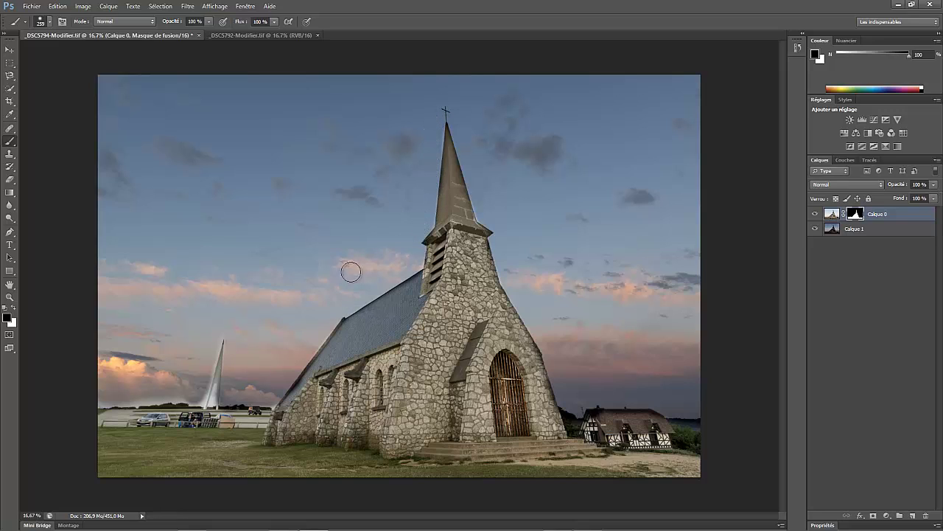
{"action": "mouse_move", "coordinate": [103, 398]}
{"action": "left_mouse_down"}
{"action": "mouse_move", "coordinate": [216, 399]}
{"action": "mouse_move", "coordinate": [237, 327]}
{"action": "mouse_move", "coordinate": [265, 391]}
{"action": "mouse_move", "coordinate": [239, 401]}
{"action": "mouse_move", "coordinate": [273, 400]}
{"action": "left_mouse_up"}
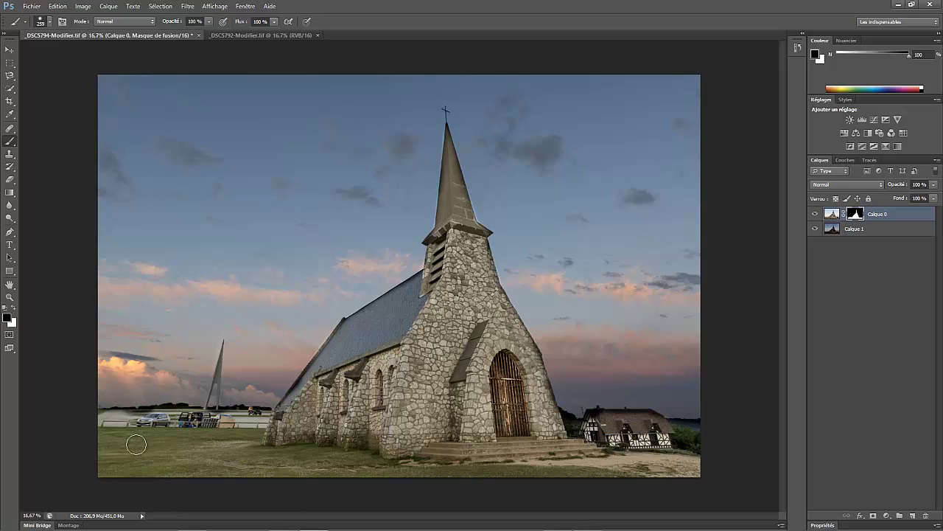
Restore the bright exposure over the parking area and church roof by painting the mask white with a 271 px brush
{"action": "key", "text": "x"}
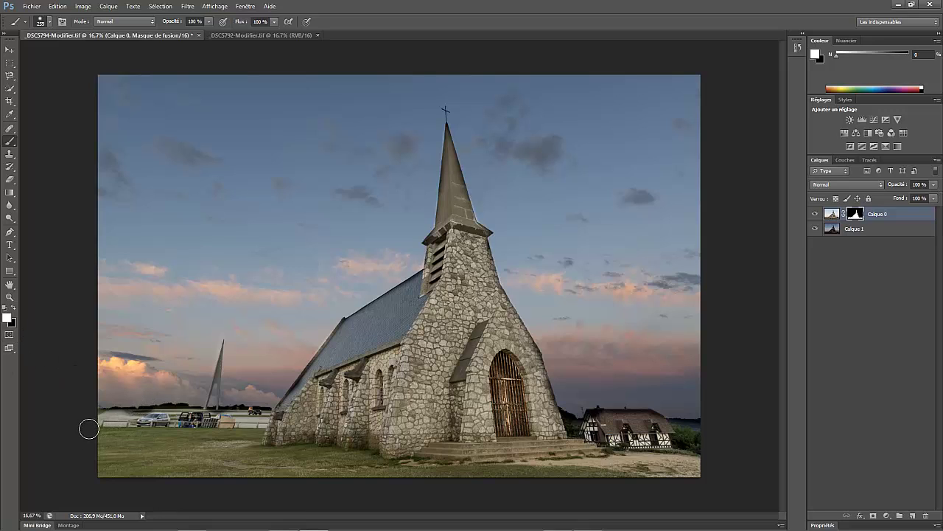
{"action": "right_click", "coordinate": [189, 294], "text": "alt"}
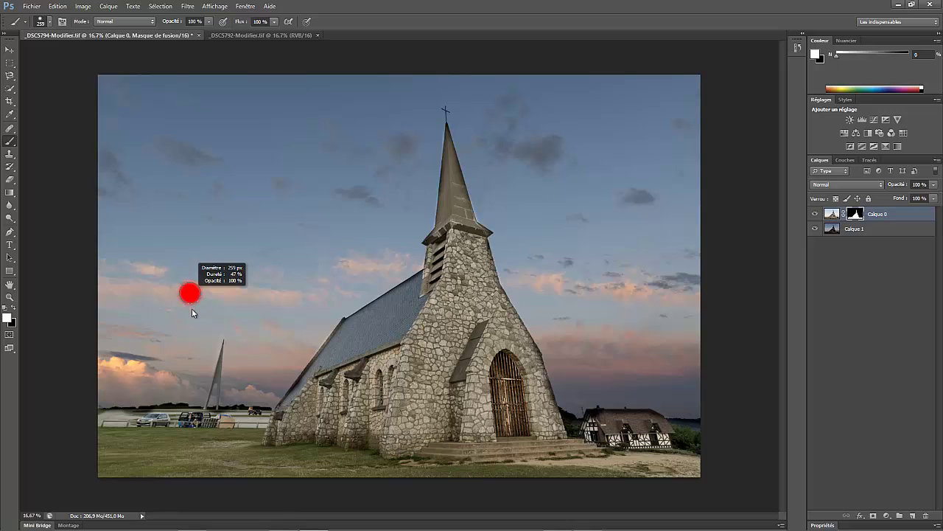
{"action": "left_click_drag", "start_coordinate": [191, 309], "coordinate": [191, 208]}
{"action": "right_click", "coordinate": [200, 246], "text": "alt"}
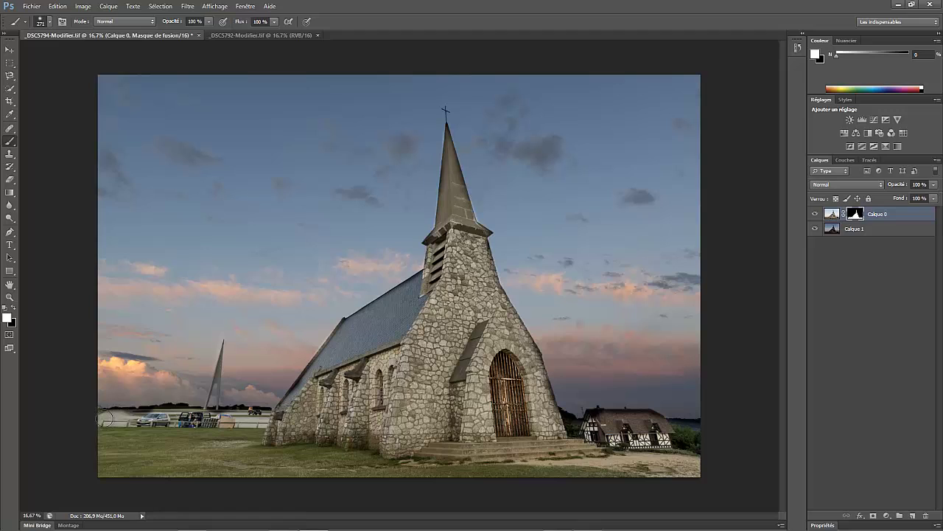
{"action": "mouse_move", "coordinate": [105, 417]}
{"action": "left_mouse_down"}
{"action": "mouse_move", "coordinate": [257, 420]}
{"action": "mouse_move", "coordinate": [239, 417]}
{"action": "mouse_move", "coordinate": [190, 418]}
{"action": "mouse_move", "coordinate": [268, 421]}
{"action": "left_mouse_up"}
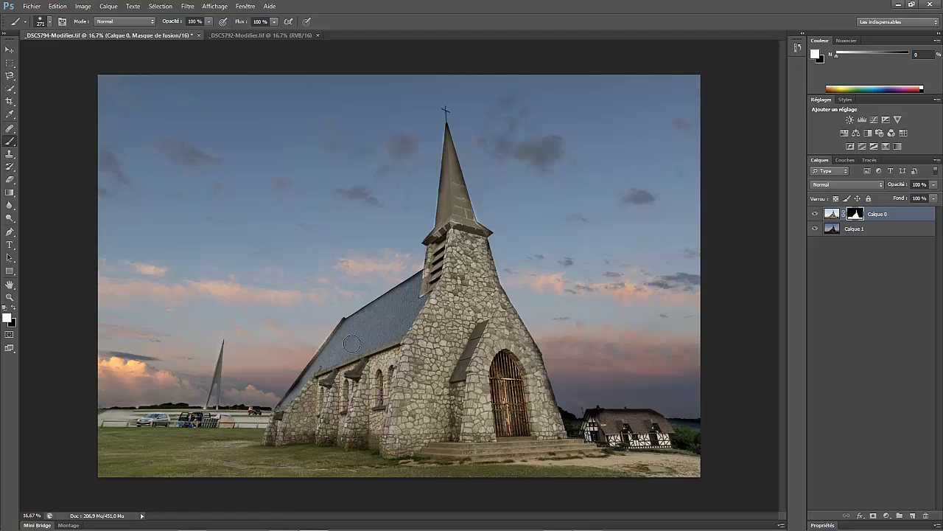
{"action": "left_click_drag", "start_coordinate": [349, 329], "coordinate": [329, 369]}
{"action": "key", "text": "ctrl+0"}
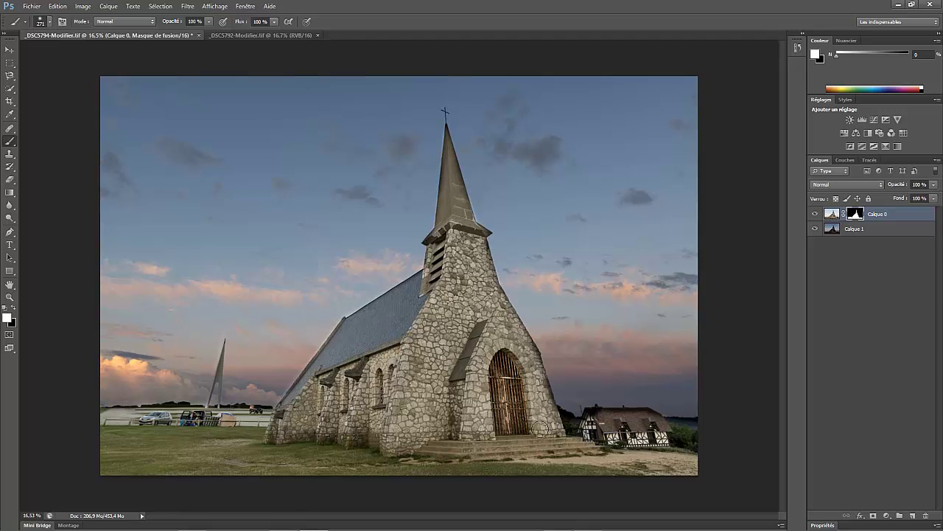
Refine the mask along the church's right wall, painting white over the stone and black over the adjoining sky, with the brush reduced to 90 px
{"action": "left_click_drag", "start_coordinate": [539, 428], "coordinate": [555, 427]}
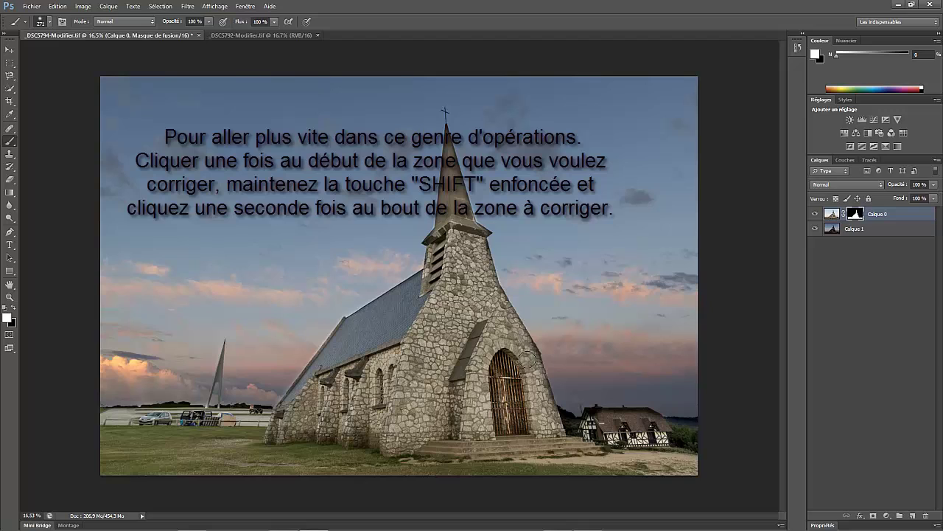
{"action": "left_click_drag", "start_coordinate": [531, 358], "coordinate": [556, 417]}
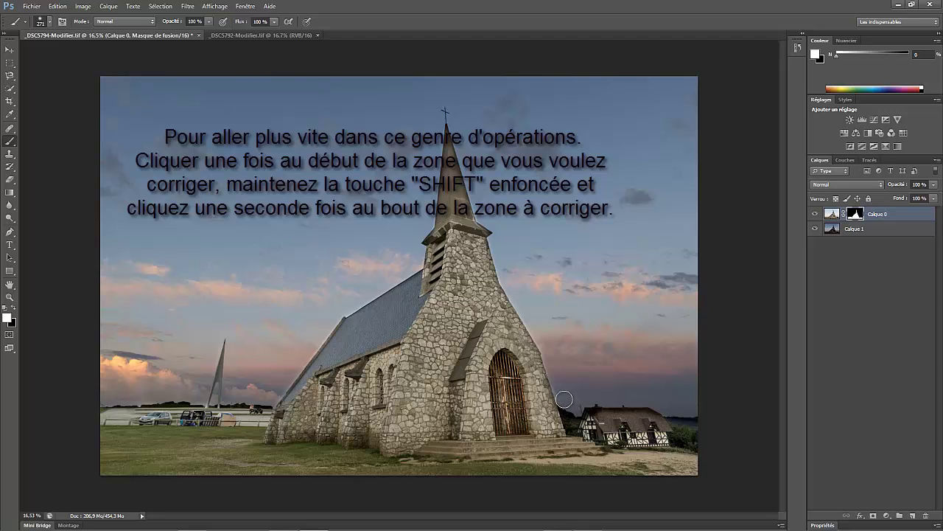
{"action": "key", "text": "x"}
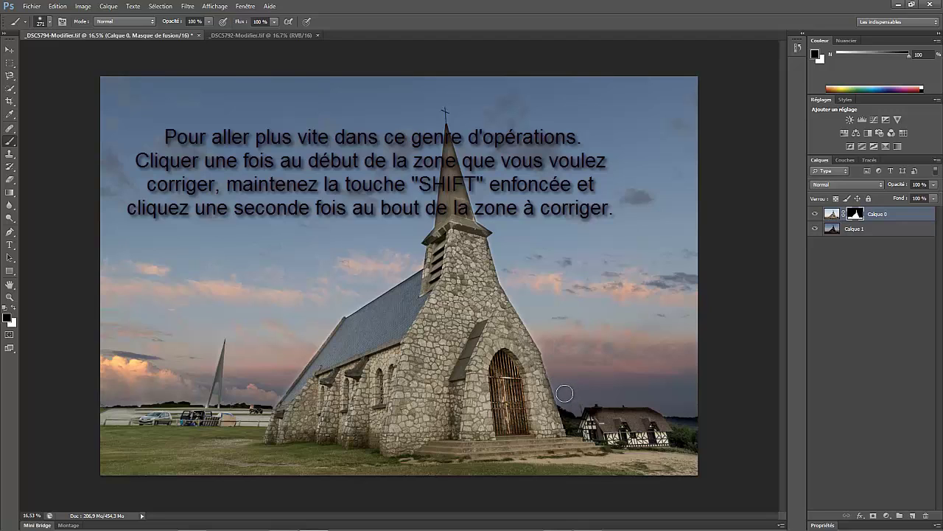
{"action": "left_click_drag", "start_coordinate": [586, 342], "coordinate": [567, 370]}
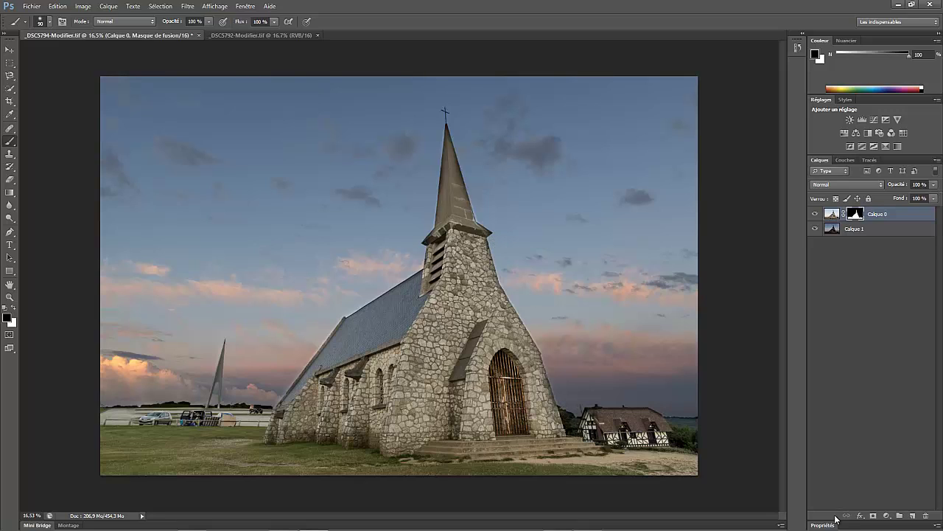
Show the mask properties of Calque 0 and check the list of available windows
{"action": "mouse_move", "coordinate": [817, 525]}
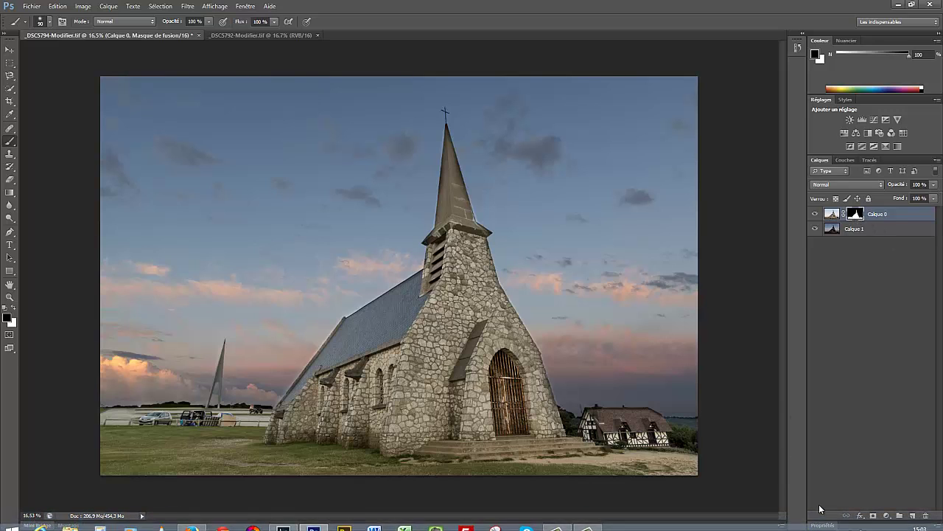
{"action": "left_click", "coordinate": [820, 525]}
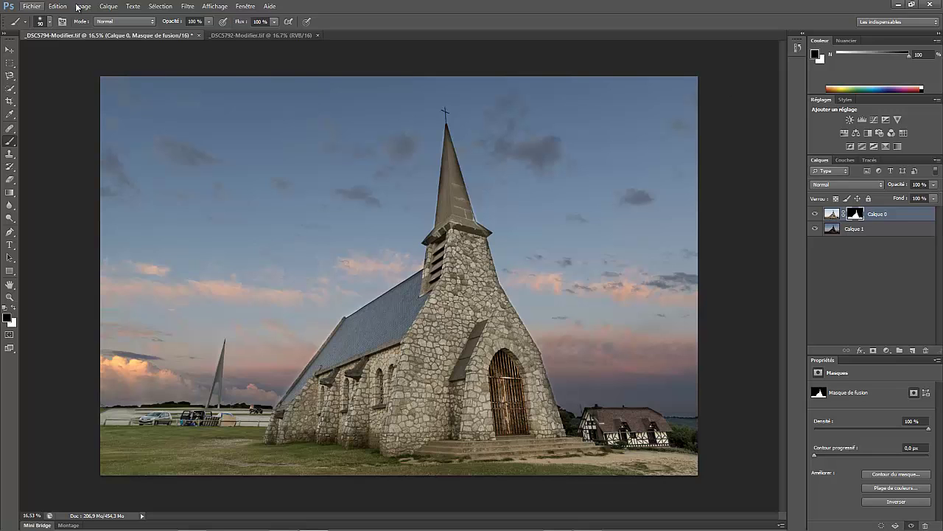
{"action": "left_click", "coordinate": [248, 6]}
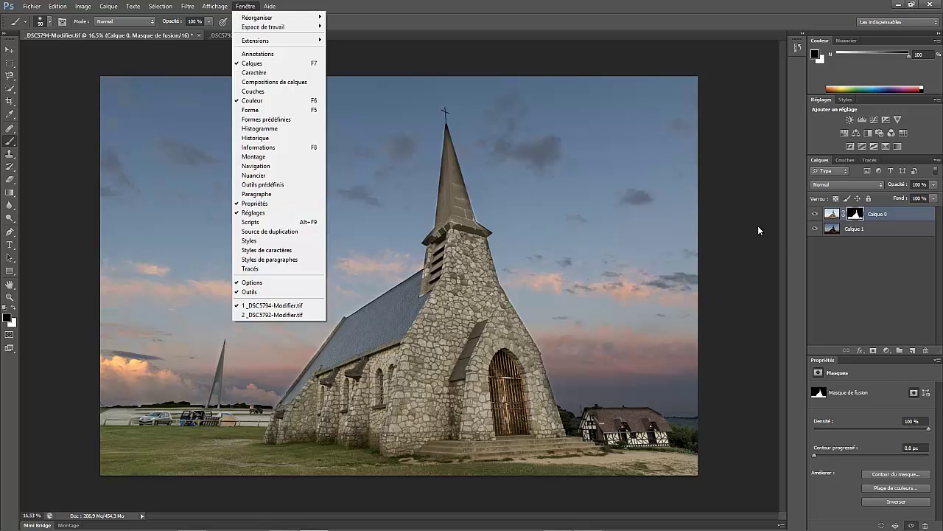
{"action": "left_click", "coordinate": [876, 377]}
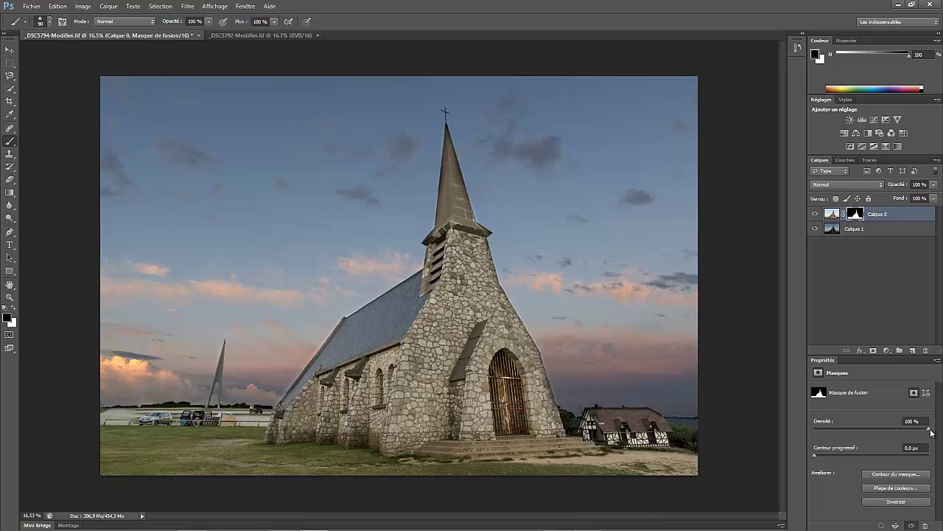
Set the mask's density to 86 % and its feather (Contour progressif) to 137.9 px
{"action": "left_click_drag", "start_coordinate": [928, 433], "coordinate": [899, 432]}
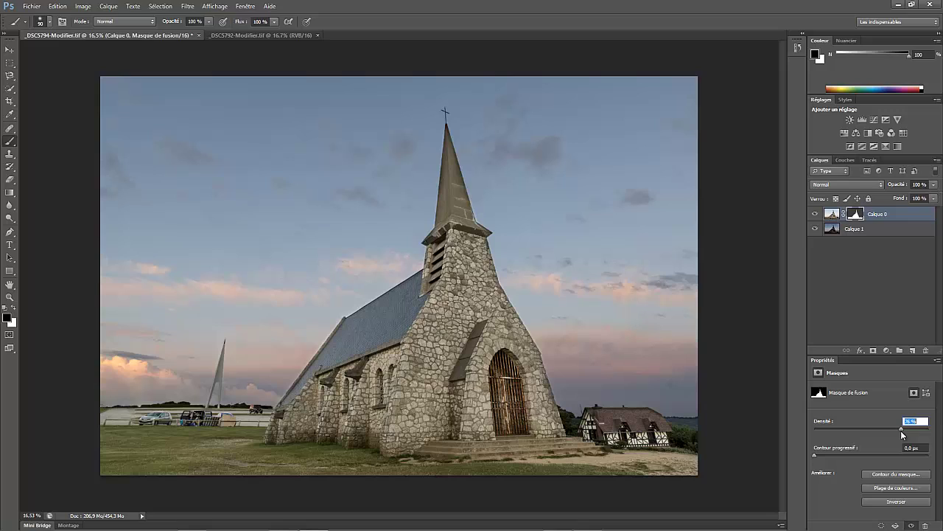
{"action": "left_click", "coordinate": [817, 453]}
{"action": "left_click_drag", "start_coordinate": [813, 452], "coordinate": [895, 471]}
{"action": "left_click_drag", "start_coordinate": [900, 468], "coordinate": [896, 469]}
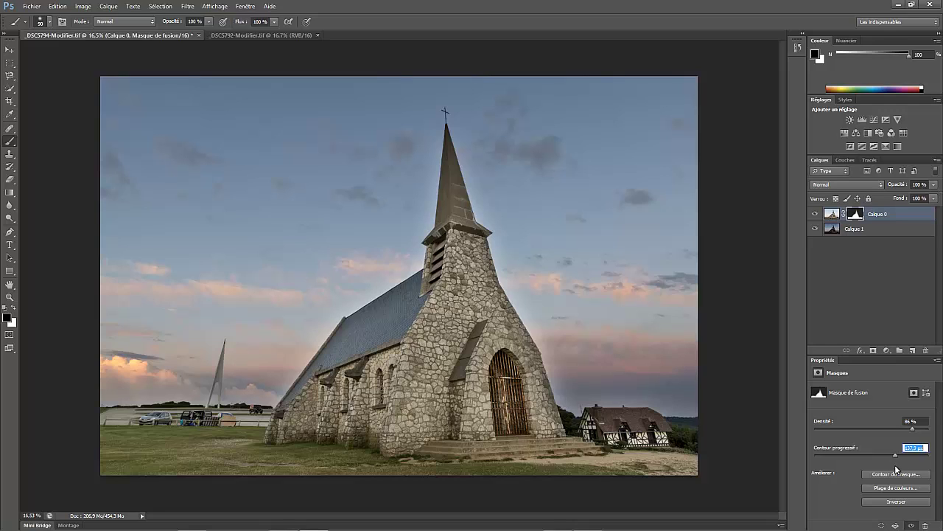
{"action": "key", "text": "Return"}
Activate the Spot Healing Brush, size it to 121 px and examine the sky above the half-timbered house up close
{"action": "left_click", "coordinate": [10, 129]}
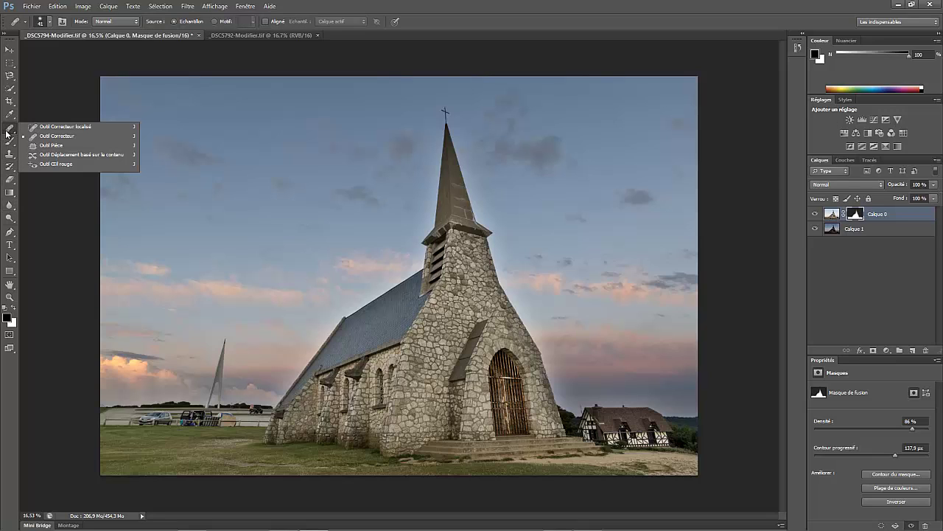
{"action": "left_click", "coordinate": [66, 129]}
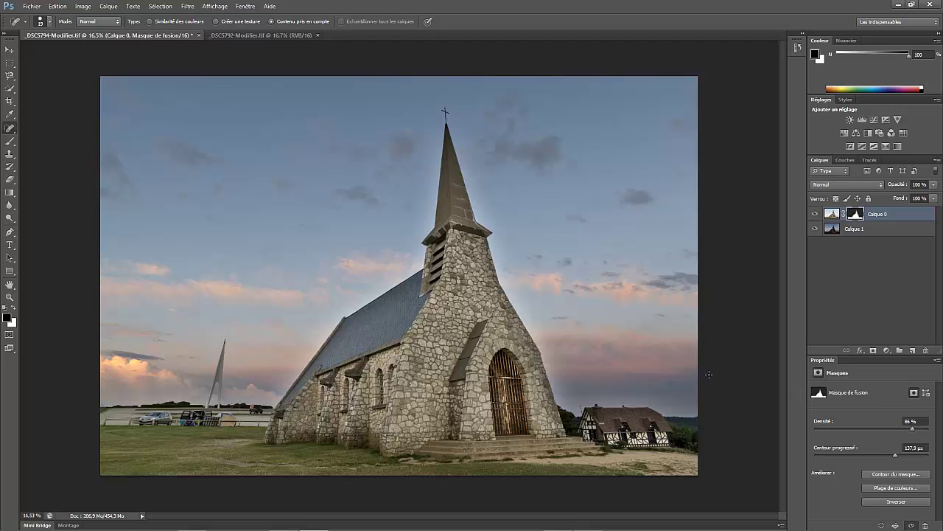
{"action": "scroll", "coordinate": [671, 388], "scroll_direction": "up", "scroll_amount": 1}
{"action": "scroll", "coordinate": [667, 385], "scroll_direction": "down", "scroll_amount": 2}
{"action": "left_click_drag", "start_coordinate": [651, 378], "coordinate": [655, 379]}
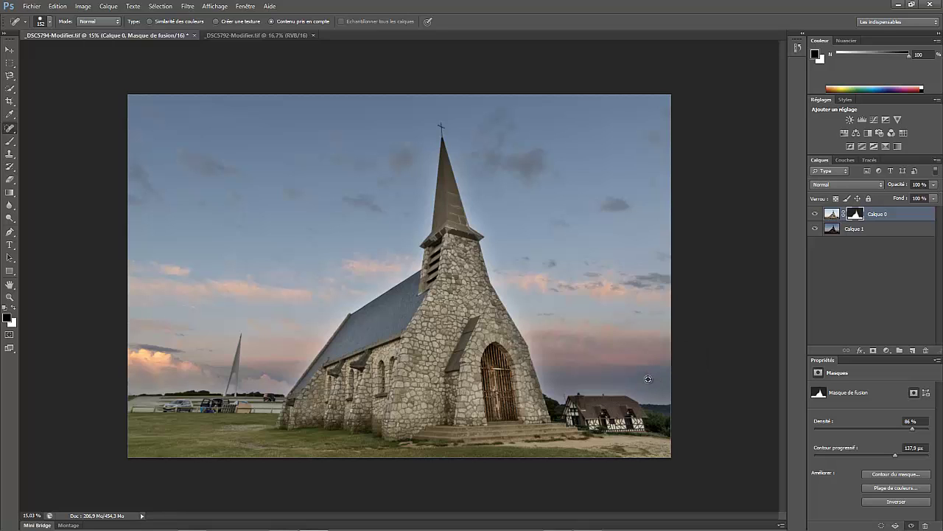
{"action": "scroll", "coordinate": [647, 373], "scroll_direction": "up", "scroll_amount": 3}
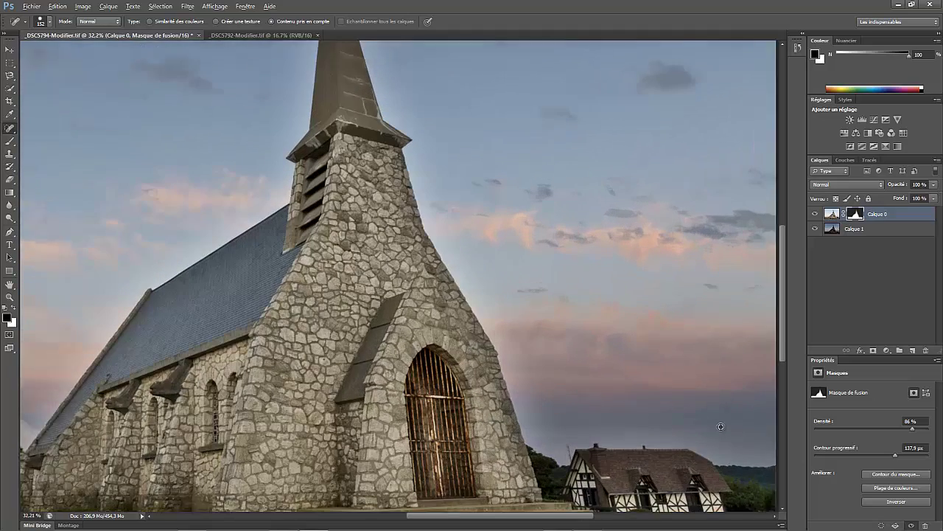
{"action": "left_click_drag", "start_coordinate": [742, 417], "coordinate": [653, 398]}
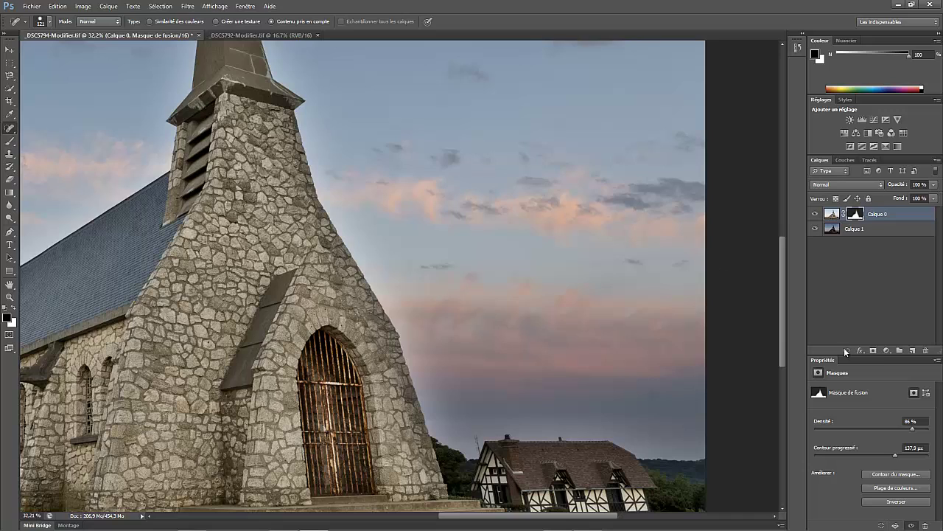
Add a new empty layer above Calque 0 and set the Spot Healing Brush to sample all layers
{"action": "left_click", "coordinate": [913, 351]}
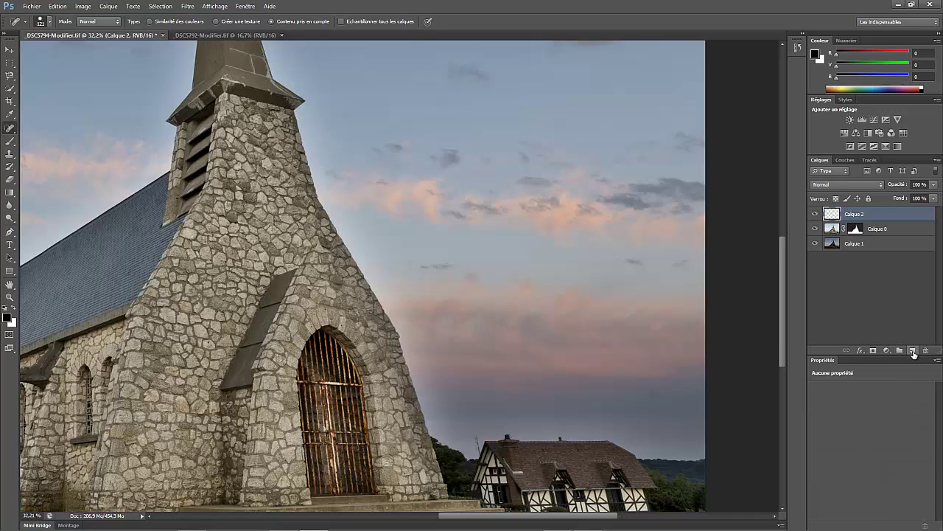
{"action": "left_click", "coordinate": [387, 22]}
{"action": "right_click", "coordinate": [870, 216]}
{"action": "left_click", "coordinate": [896, 302]}
{"action": "scroll", "coordinate": [518, 361], "scroll_direction": "down", "scroll_amount": 1}
{"action": "scroll", "coordinate": [518, 360], "scroll_direction": "down", "scroll_amount": 3}
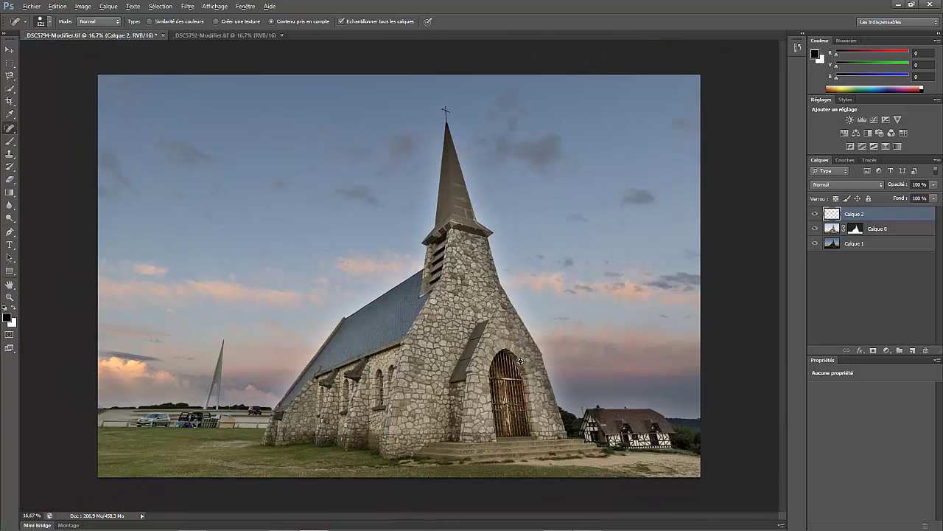
{"action": "scroll", "coordinate": [521, 361], "scroll_direction": "down", "scroll_amount": 1}
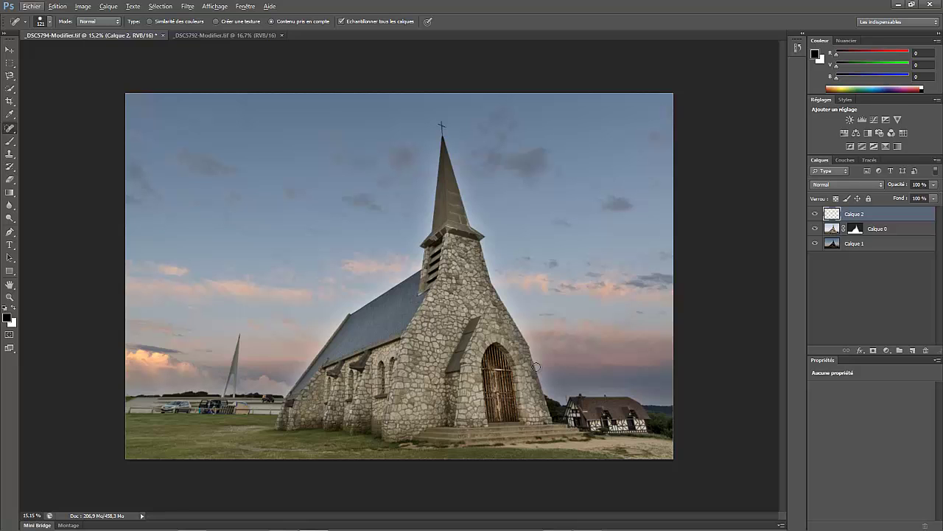
{"action": "scroll", "coordinate": [445, 379], "scroll_direction": "up", "scroll_amount": 1}
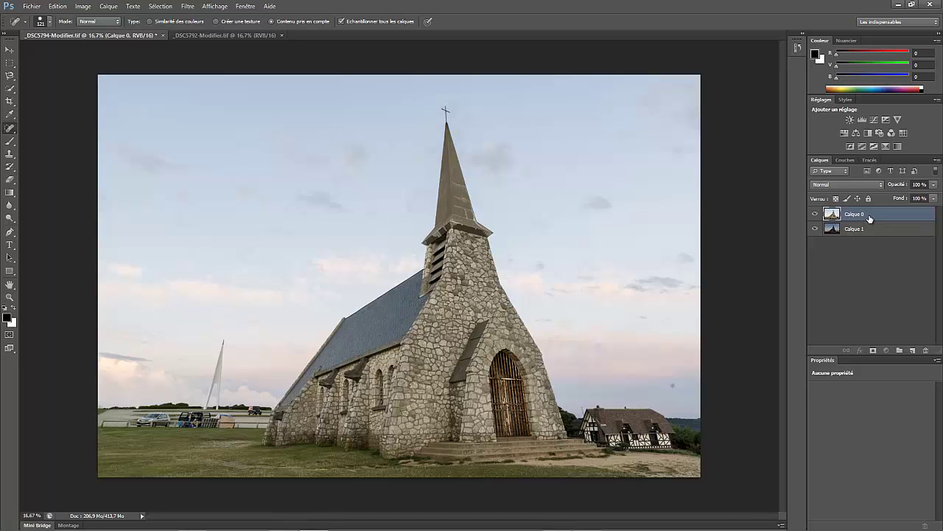
Place Calque 0 below Calque 1 and add a white layer mask to Calque 1
{"action": "left_click_drag", "start_coordinate": [873, 219], "coordinate": [861, 245]}
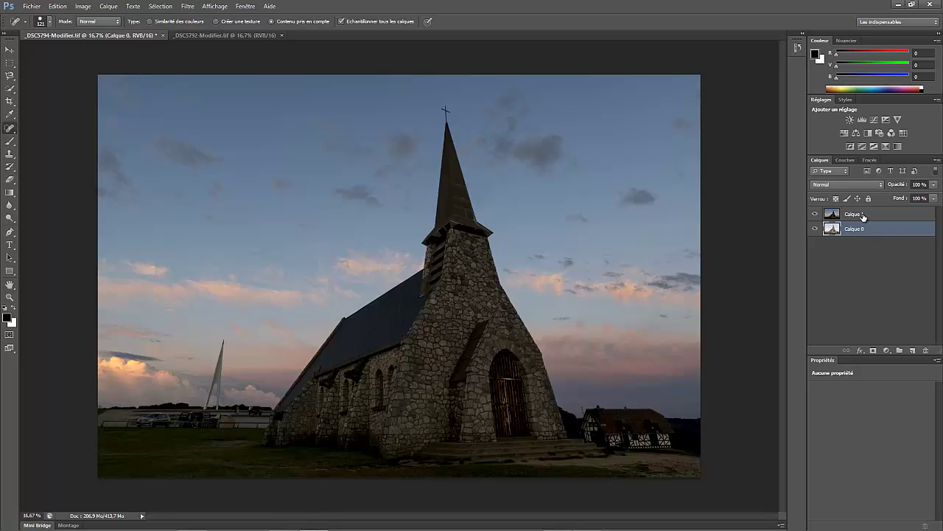
{"action": "left_click", "coordinate": [863, 215]}
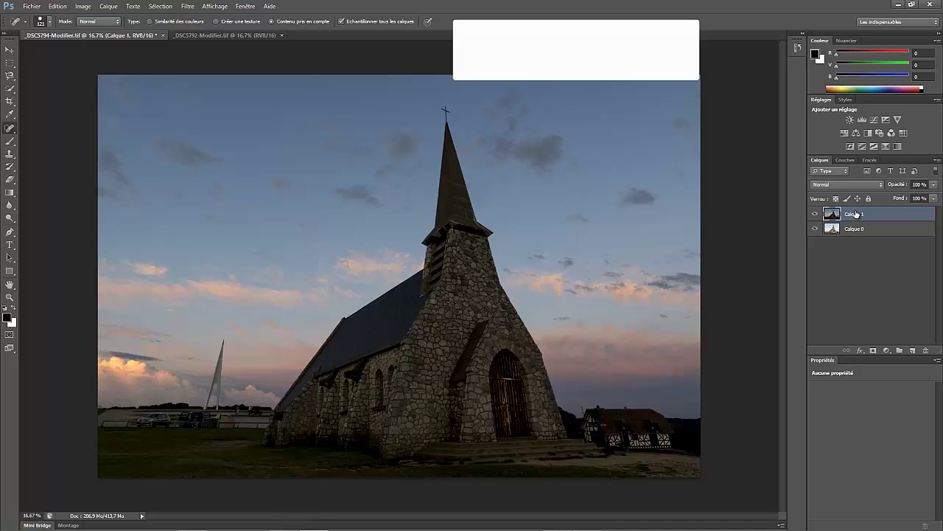
{"action": "left_click", "coordinate": [874, 351]}
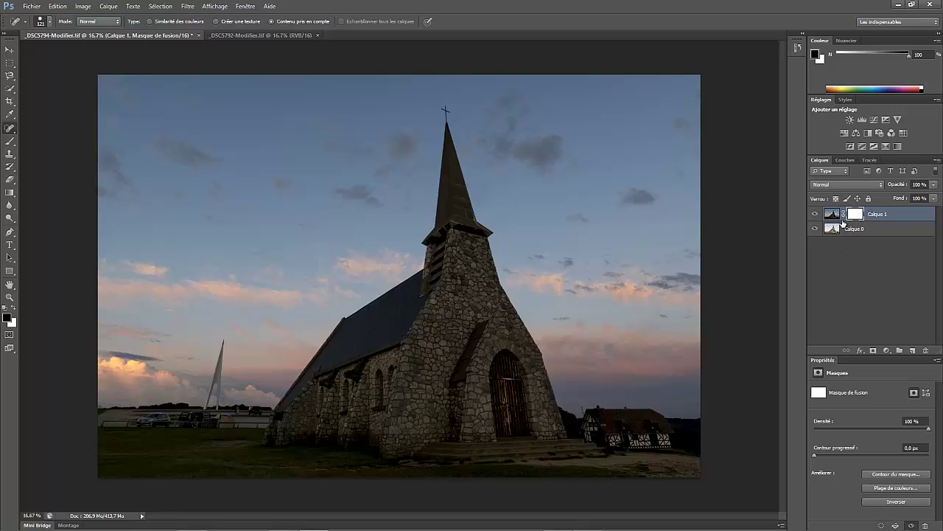
Copy the entire Calque 0 image and paste it into the layer mask of Calque 1
{"action": "left_click", "coordinate": [871, 233]}
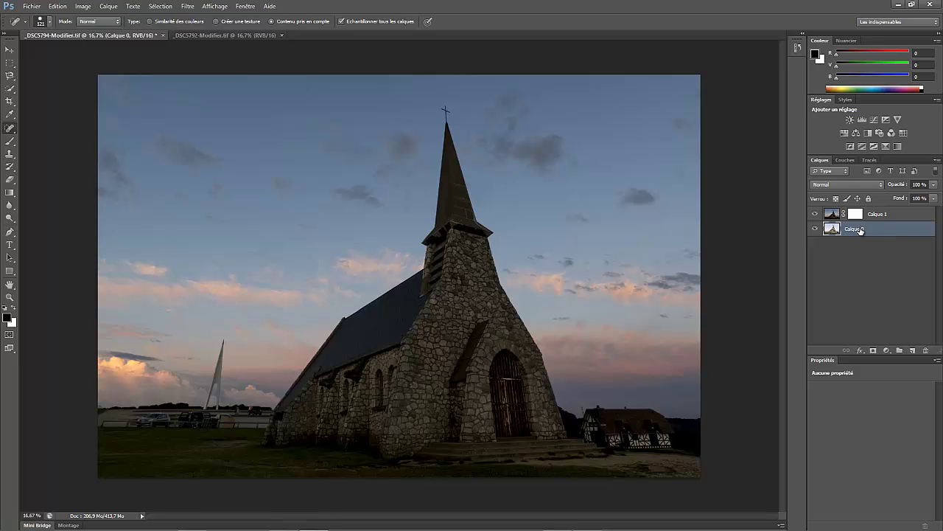
{"action": "key", "text": "ctrl+a"}
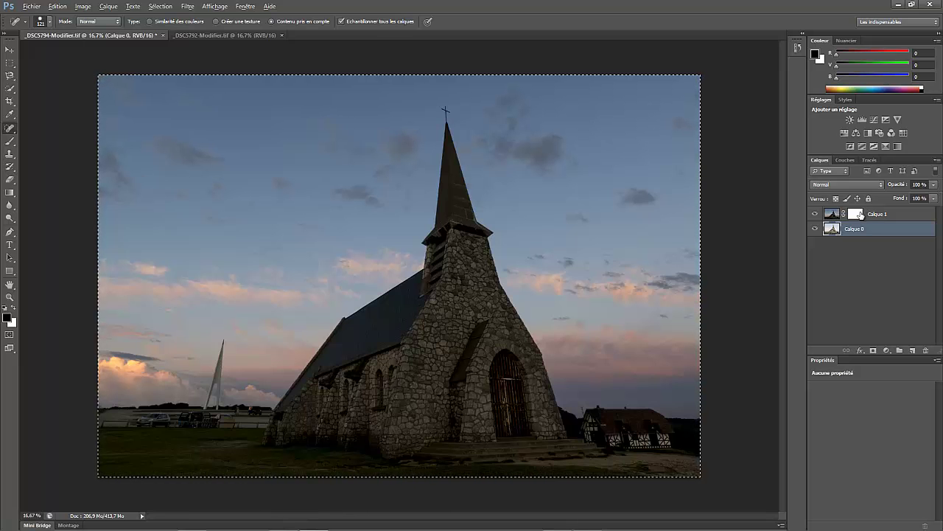
{"action": "left_click", "coordinate": [855, 214], "text": "alt"}
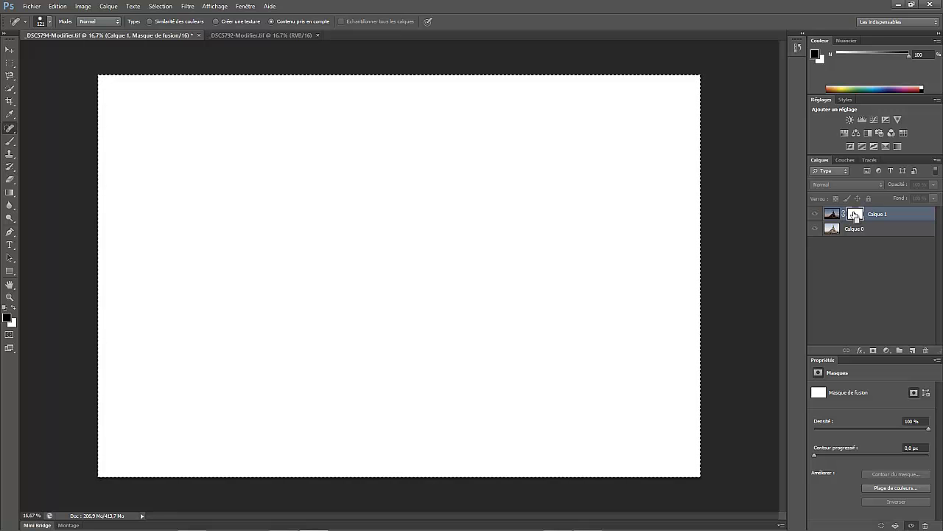
{"action": "key", "text": "ctrl+v"}
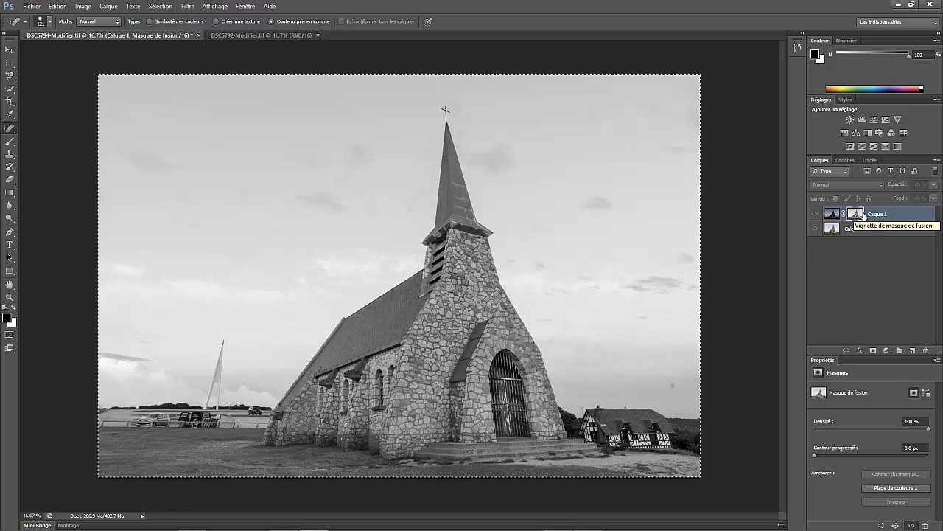
Apply a Gaussian blur (Flou gaussien) with a 40-pixel radius to the mask of Calque 1 and return to the normal image display
{"action": "left_click", "coordinate": [187, 6]}
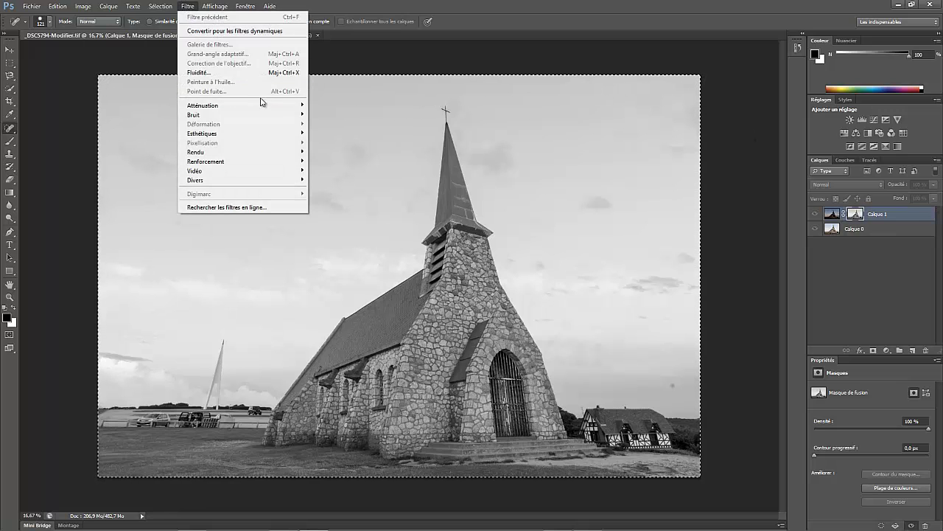
{"action": "mouse_move", "coordinate": [281, 107]}
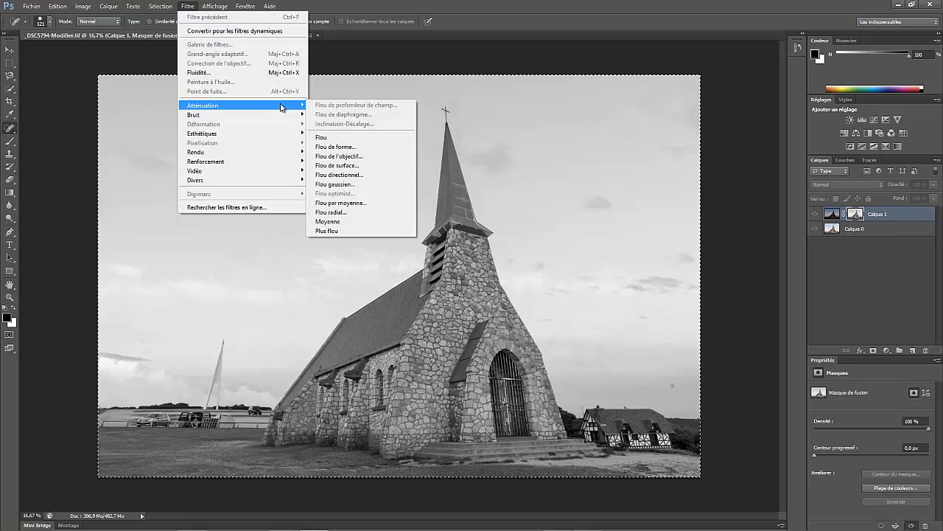
{"action": "left_click", "coordinate": [375, 184]}
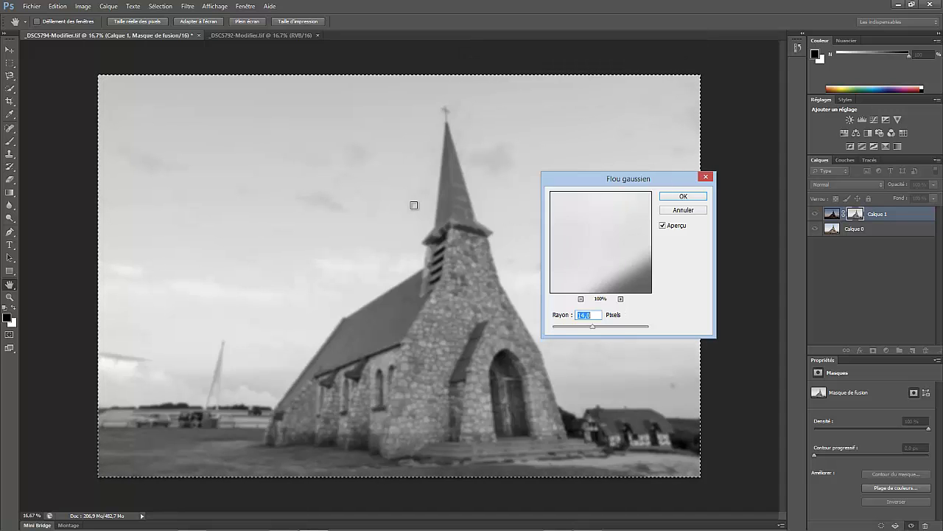
{"action": "type", "text": "40"}
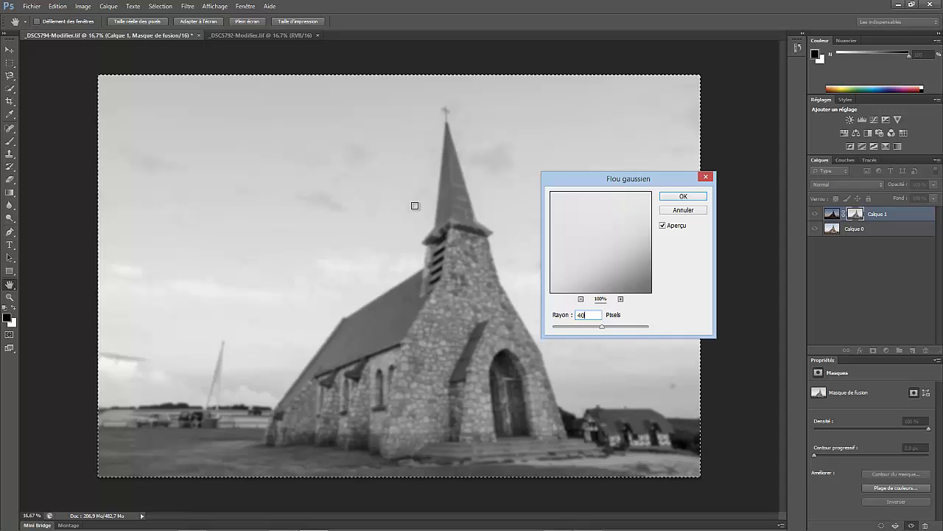
{"action": "key", "text": "Return"}
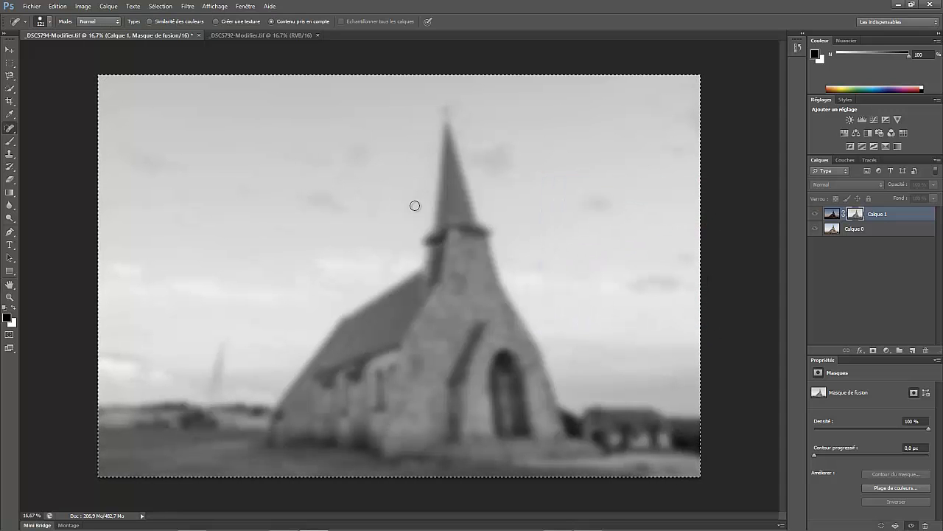
{"action": "left_click", "coordinate": [851, 229]}
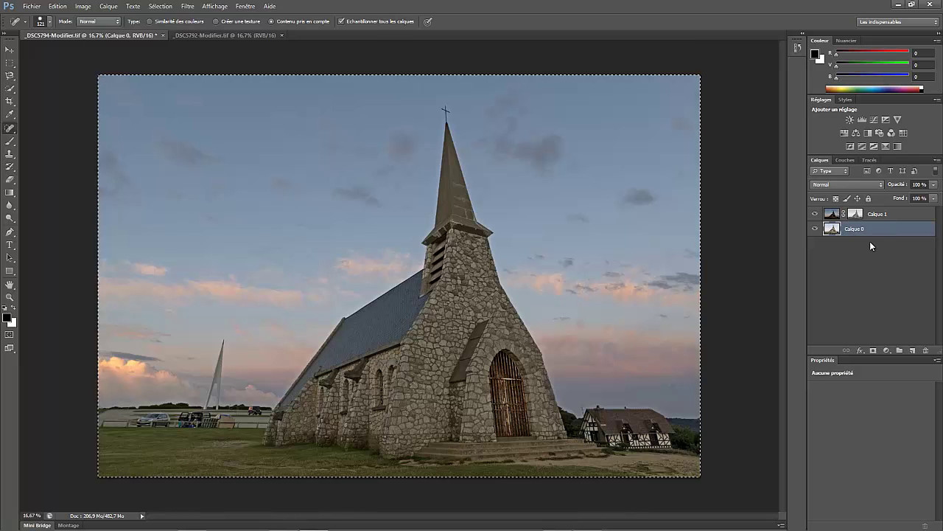
Add a new empty layer above Calque 1 and clear the selection around the whole image
{"action": "left_click", "coordinate": [914, 215]}
{"action": "left_click", "coordinate": [913, 350]}
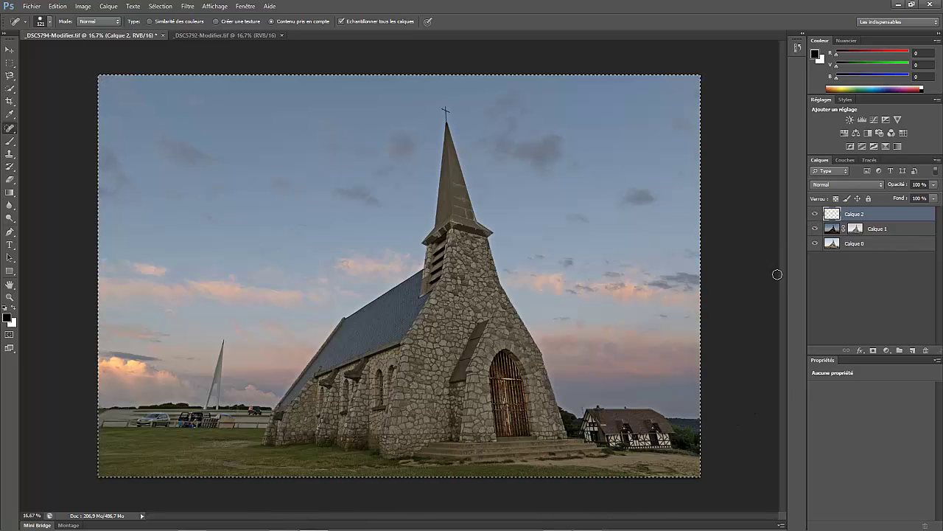
{"action": "key", "text": "ctrl+d"}
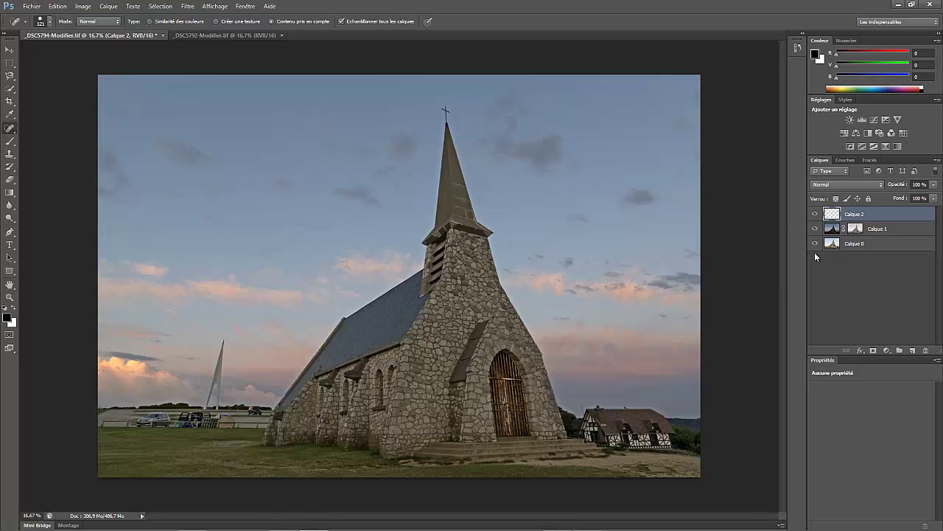
Set the Calque 1 mask's density to 88 % and its feather (Contour progressif) to 71.1 px
{"action": "left_click", "coordinate": [856, 230]}
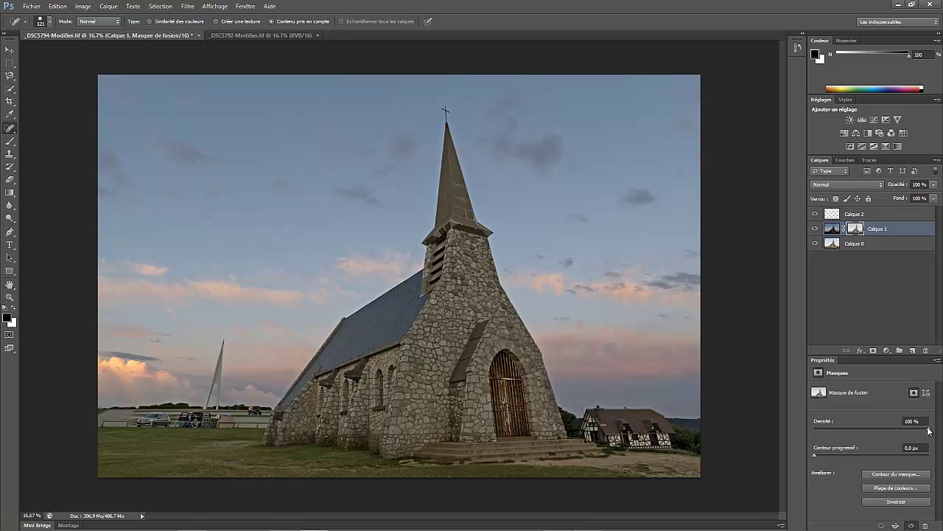
{"action": "mouse_move", "coordinate": [927, 431]}
{"action": "left_mouse_down"}
{"action": "mouse_move", "coordinate": [898, 429]}
{"action": "mouse_move", "coordinate": [914, 429]}
{"action": "left_mouse_up"}
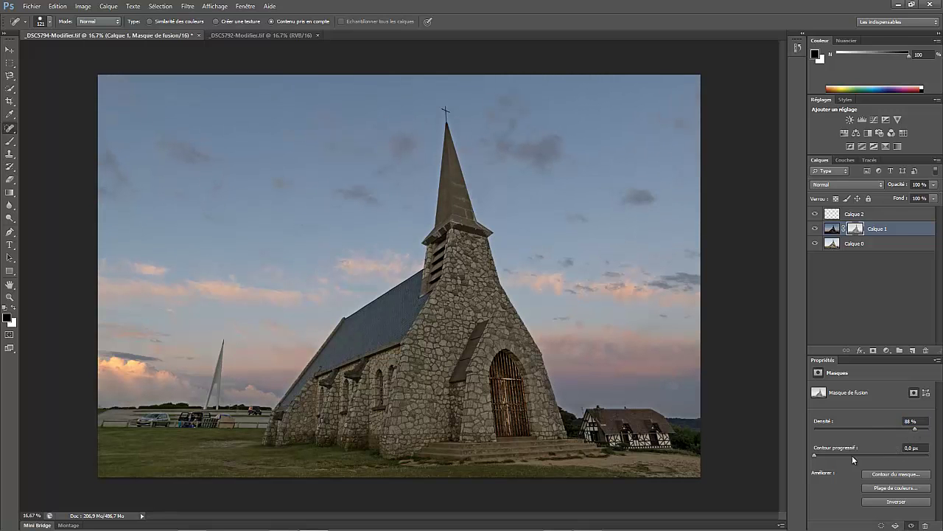
{"action": "left_click_drag", "start_coordinate": [814, 456], "coordinate": [882, 472]}
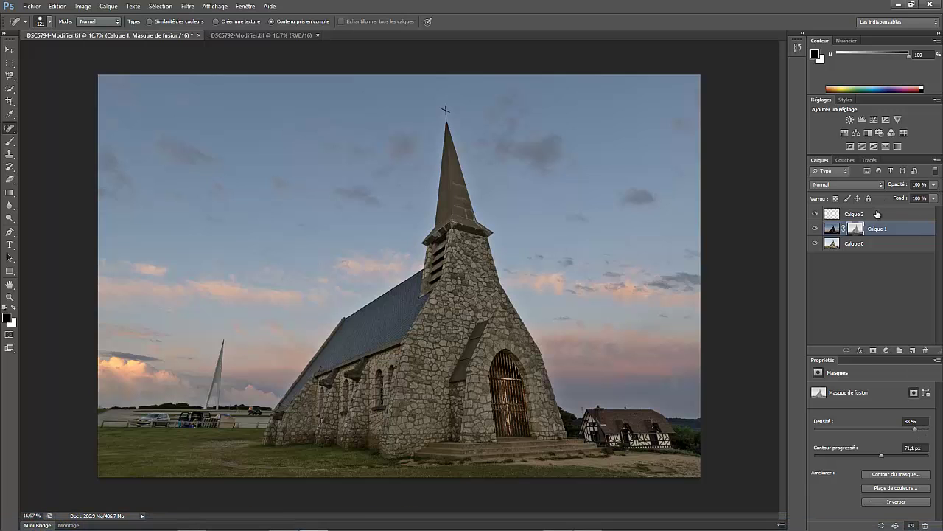
Replace the empty Calque 2 with a fresh layer and heal the dark spot in the sky above the half-timbered house on it
{"action": "left_click_drag", "start_coordinate": [878, 215], "coordinate": [926, 351]}
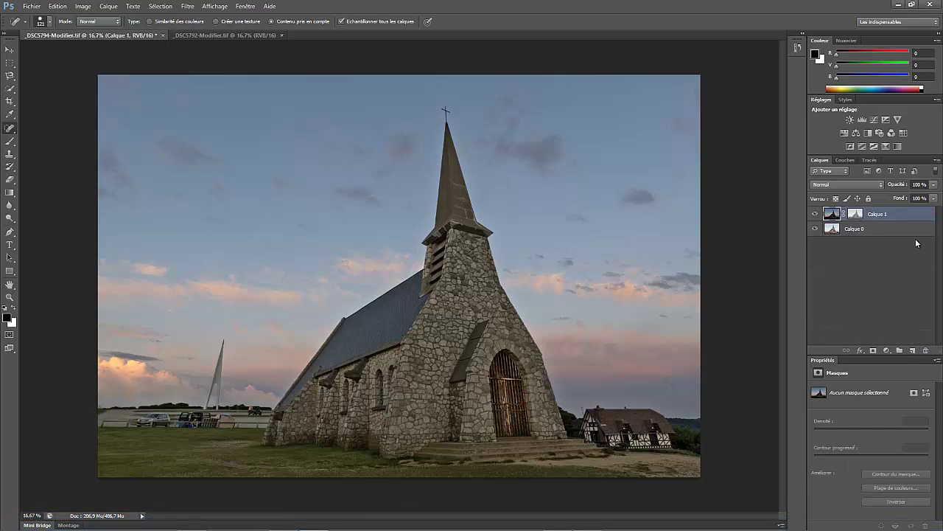
{"action": "left_click", "coordinate": [911, 351]}
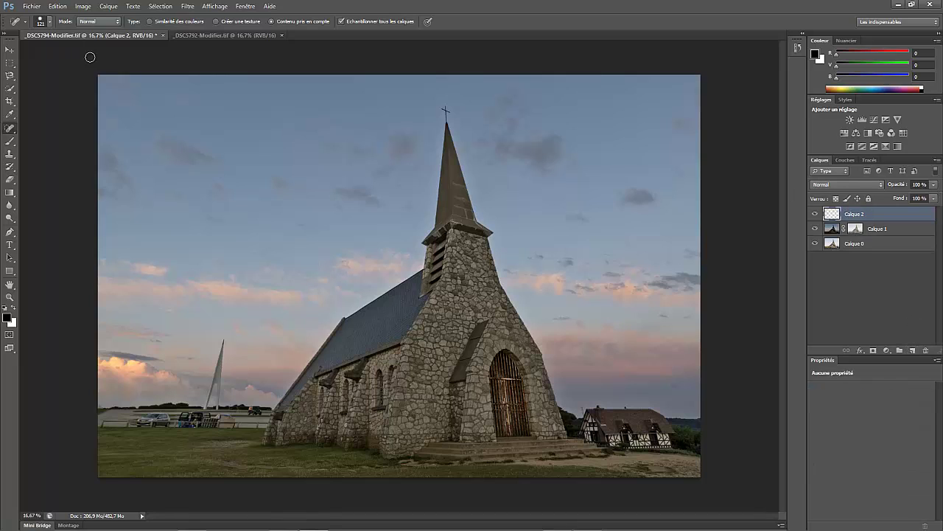
{"action": "left_click", "coordinate": [672, 385]}
Add a Curves layer with the Contraste moyen (RVB) preset and a second one with its midtone point raised to input 110, output 150
{"action": "left_click", "coordinate": [873, 119]}
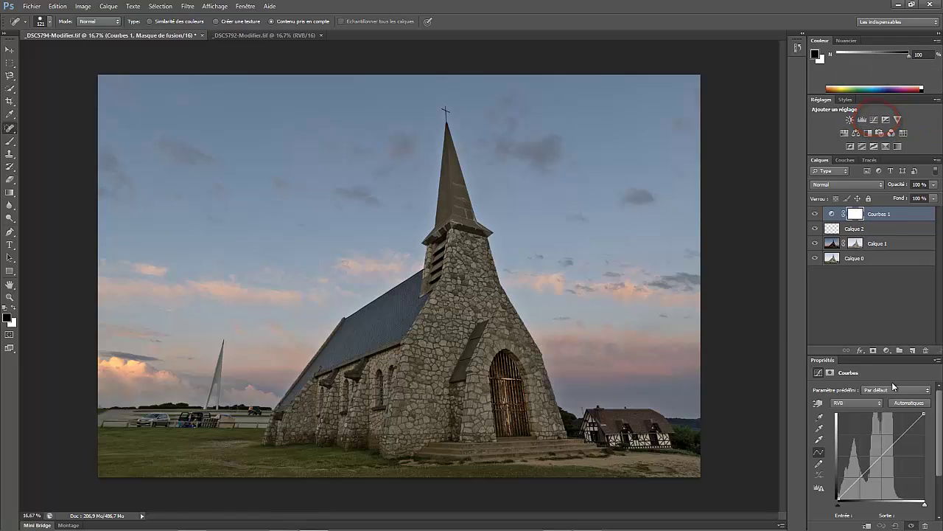
{"action": "left_click", "coordinate": [905, 388]}
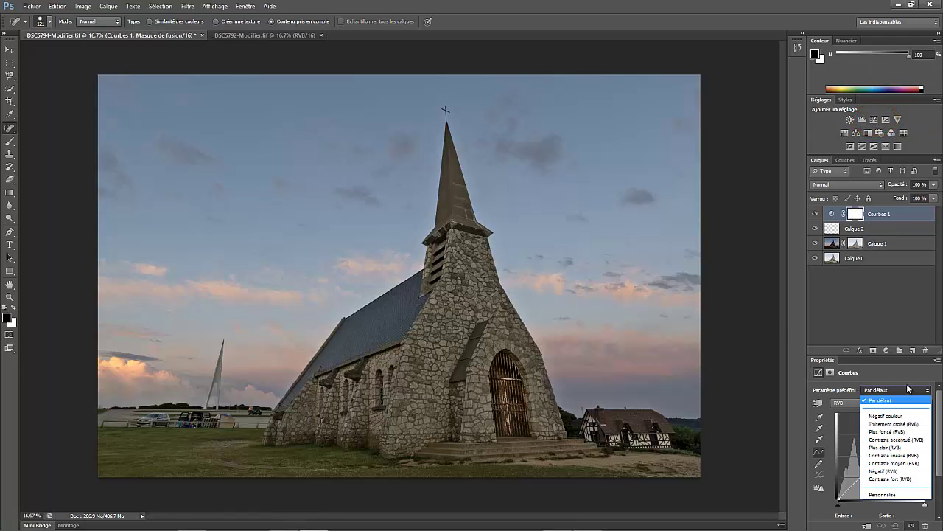
{"action": "left_click", "coordinate": [907, 389]}
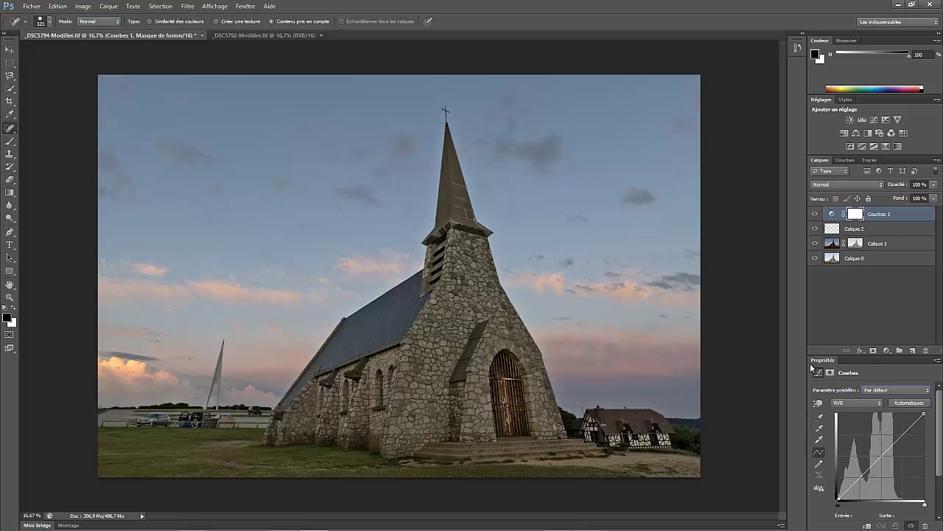
{"action": "left_click", "coordinate": [925, 393]}
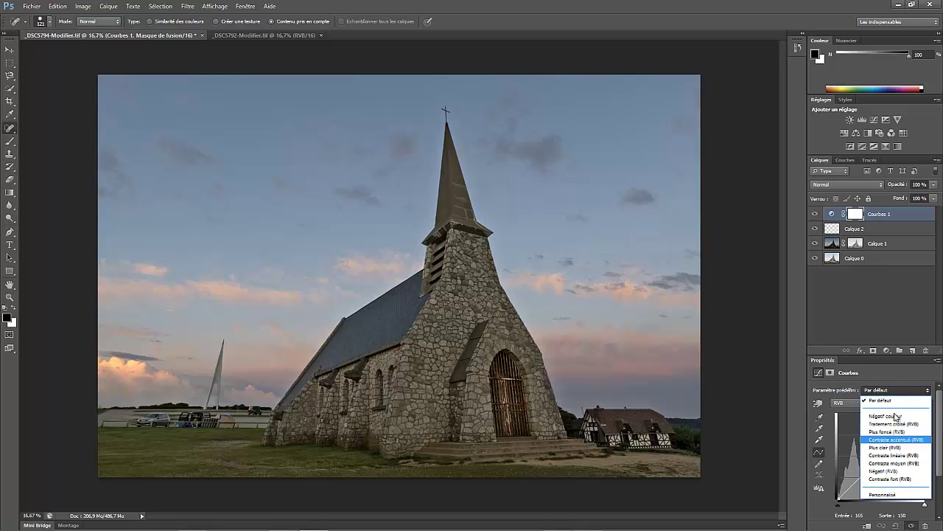
{"action": "left_click", "coordinate": [896, 466]}
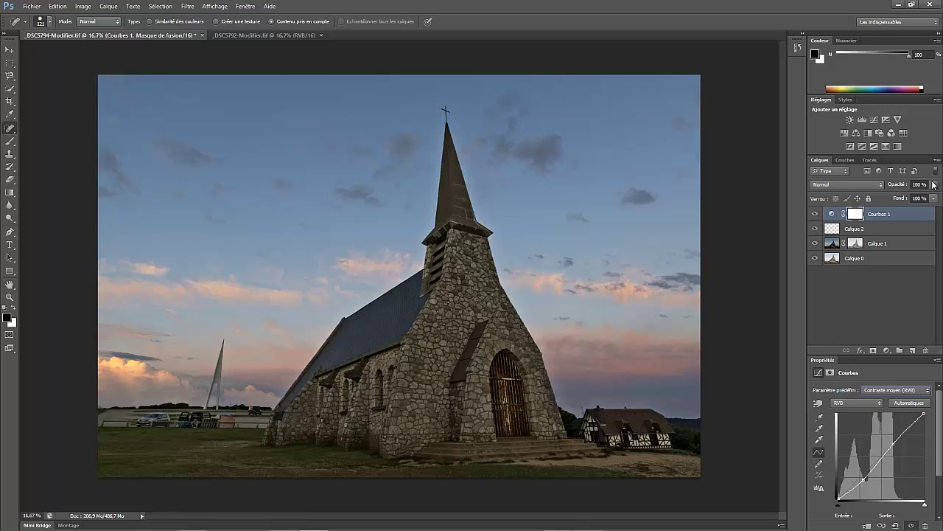
{"action": "left_click", "coordinate": [873, 124]}
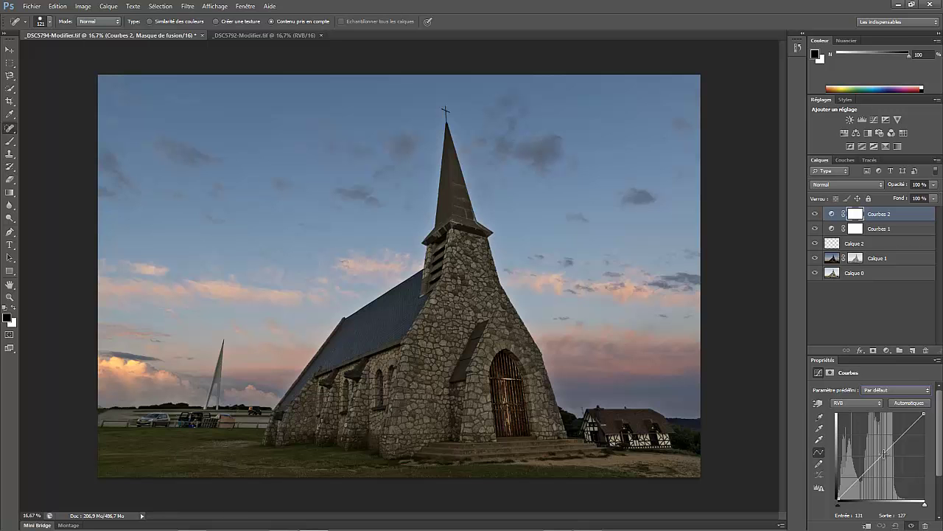
{"action": "left_click_drag", "start_coordinate": [883, 456], "coordinate": [876, 446]}
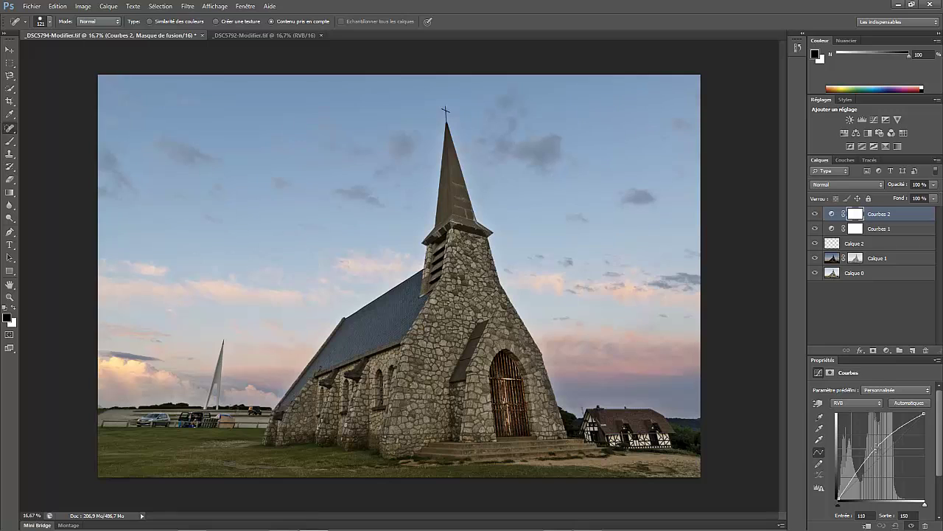
Group the two Curves layers under the name Contraste, rename the retouching layer Correction and expand the group
{"action": "left_click", "coordinate": [894, 230], "text": "shift"}
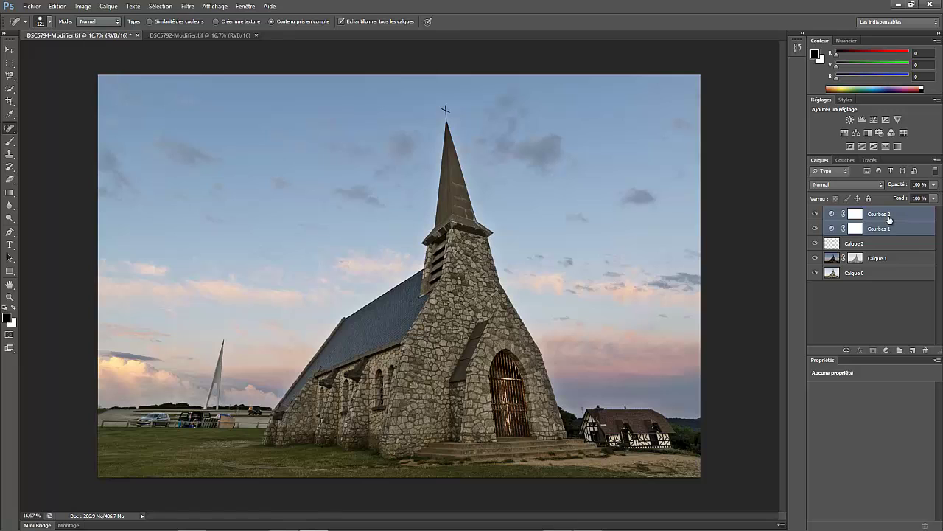
{"action": "key", "text": "ctrl+g"}
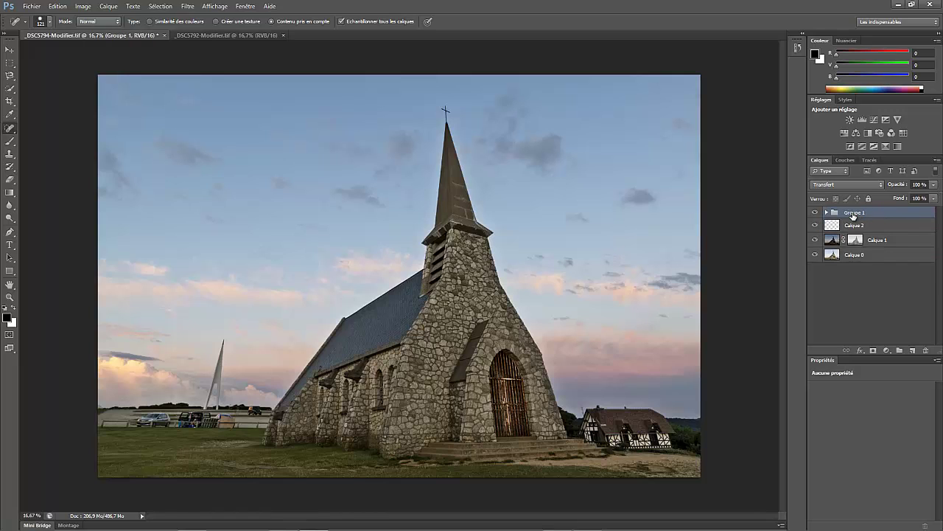
{"action": "double_click", "coordinate": [853, 213]}
{"action": "type", "text": "Contraste"}
{"action": "key", "text": "Return"}
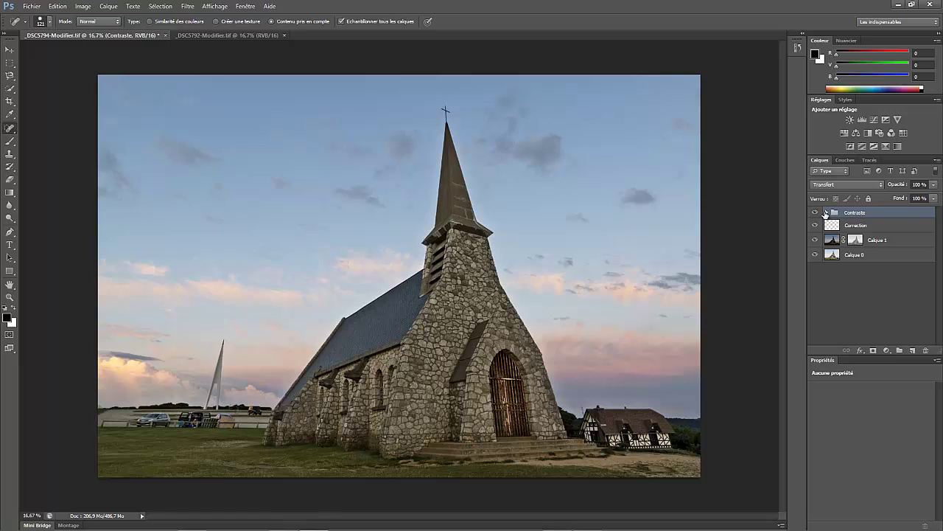
{"action": "left_click", "coordinate": [827, 213]}
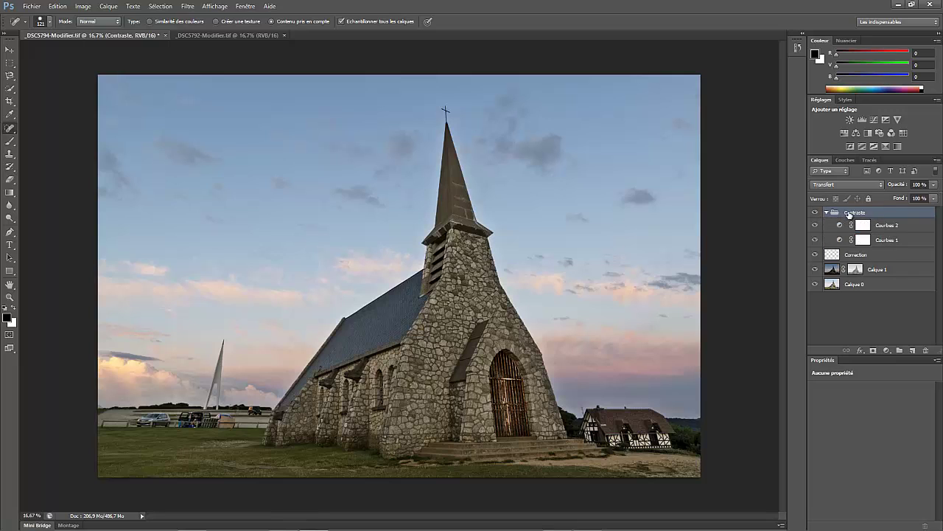
Collapse the Contraste group, lower its opacity to 90 % and compare the image with and without it
{"action": "left_click", "coordinate": [827, 212]}
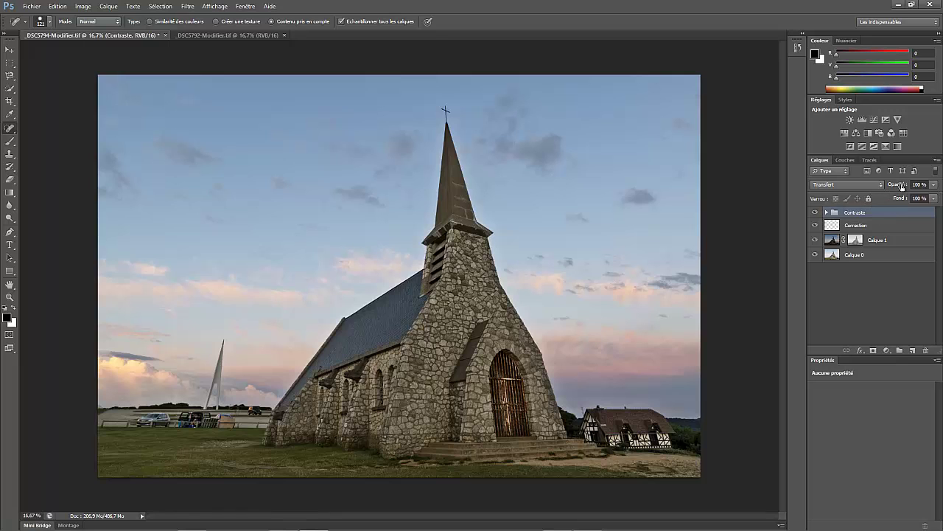
{"action": "mouse_move", "coordinate": [902, 186]}
{"action": "left_mouse_down"}
{"action": "mouse_move", "coordinate": [877, 191]}
{"action": "mouse_move", "coordinate": [894, 199]}
{"action": "left_mouse_up"}
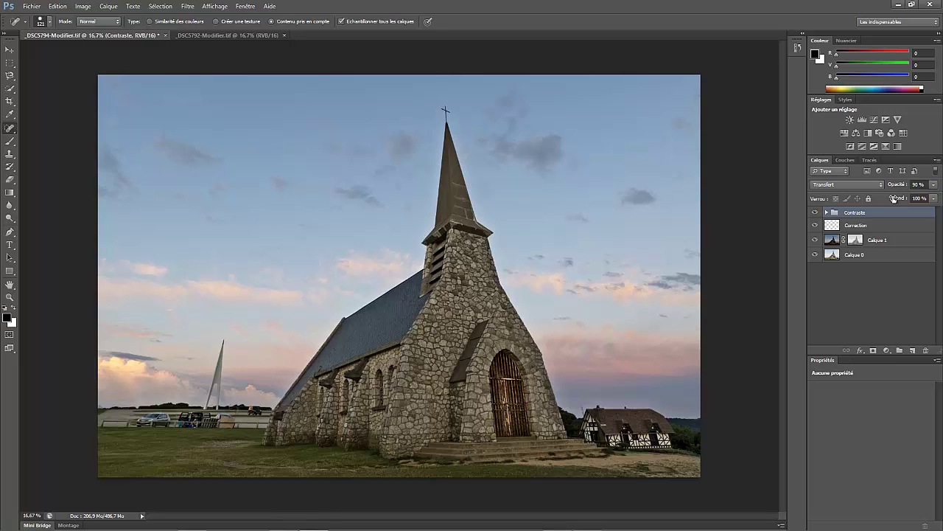
{"action": "left_click", "coordinate": [816, 213]}
{"action": "left_click", "coordinate": [815, 213]}
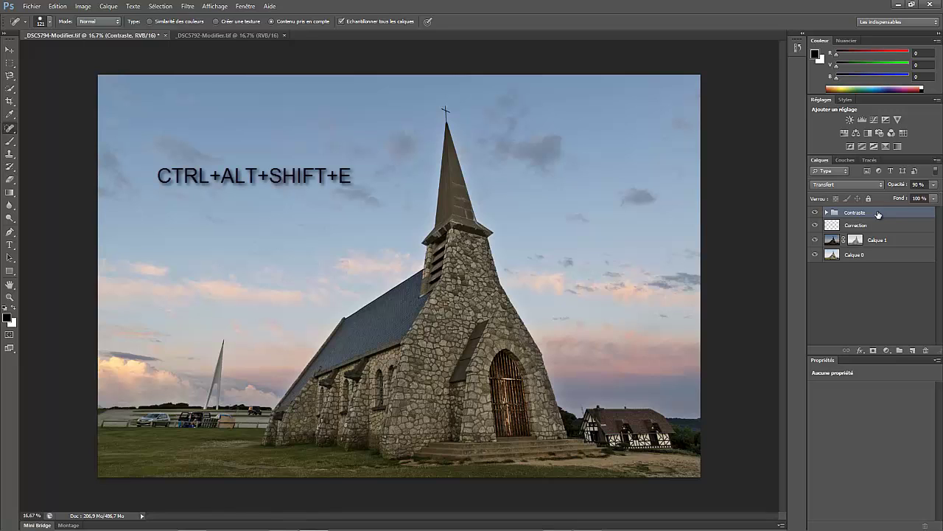
Stamp all visible layers into a new layer above the Contraste group and set its blend mode to Lumière tamisée
{"action": "key", "text": "ctrl+alt+shift+e"}
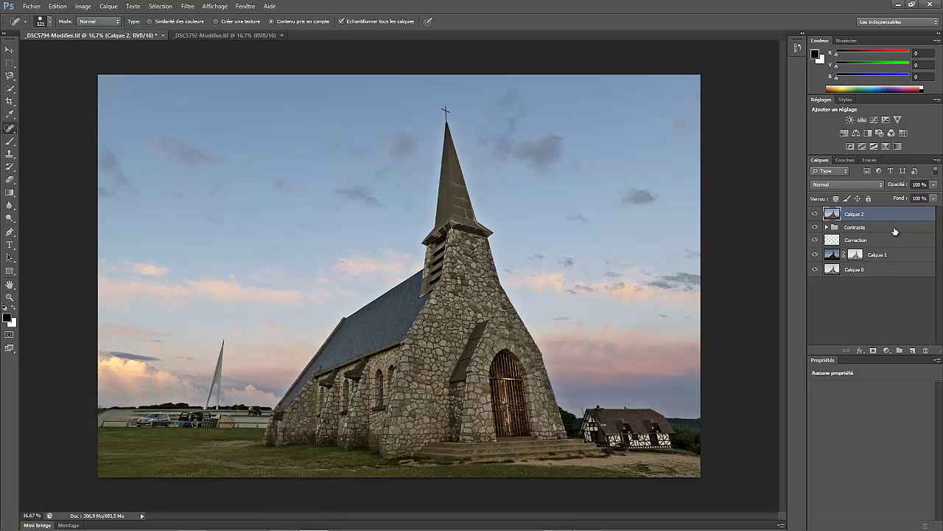
{"action": "left_click", "coordinate": [883, 185]}
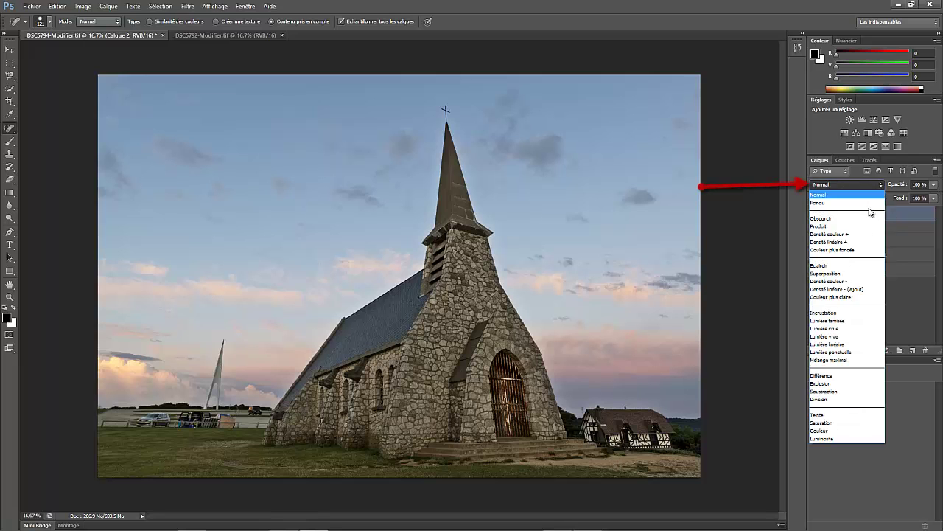
{"action": "left_click", "coordinate": [859, 319]}
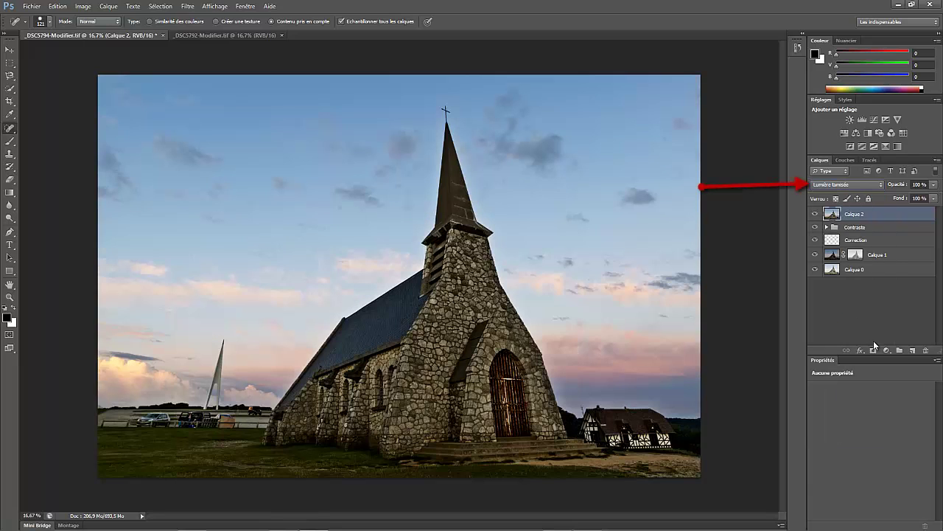
Apply a Flou gaussien with a 14-pixel radius to Calque 2, checking the whole church in the filter preview
{"action": "left_click", "coordinate": [160, 6]}
{"action": "mouse_move", "coordinate": [188, 5]}
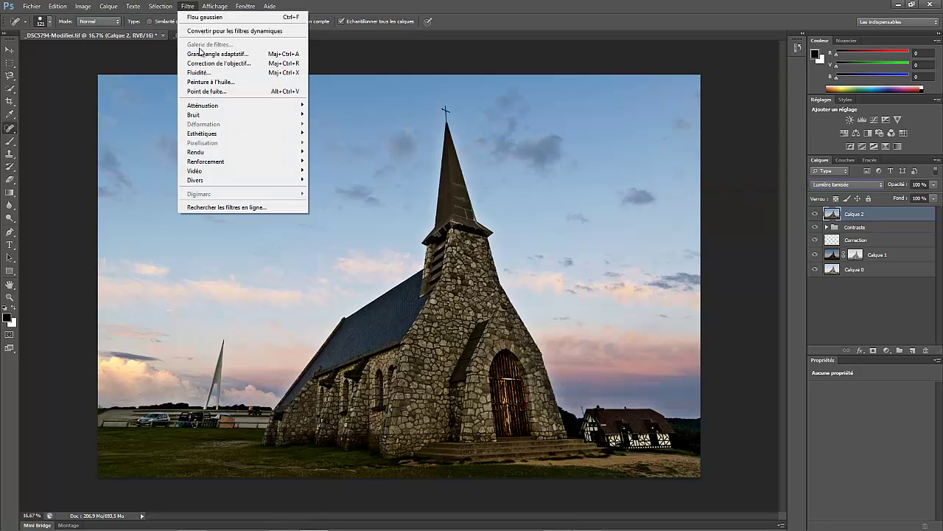
{"action": "mouse_move", "coordinate": [276, 111]}
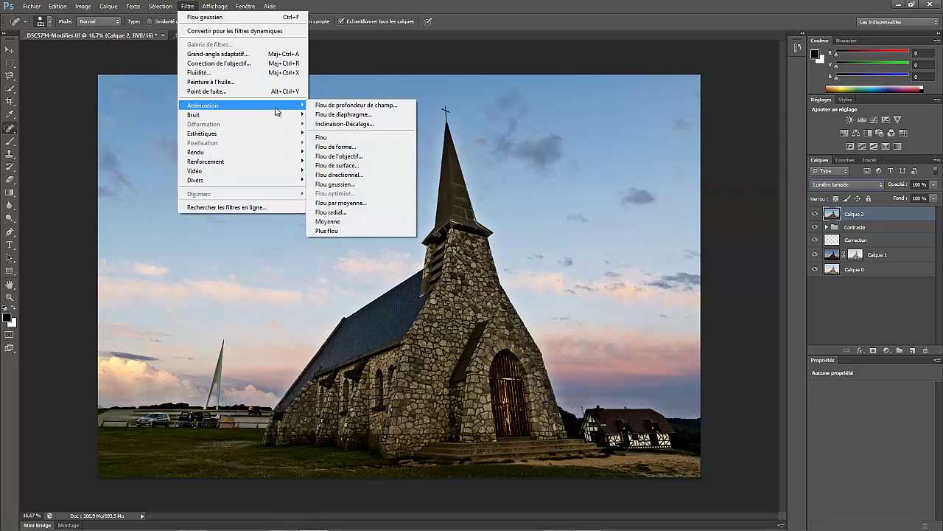
{"action": "left_click", "coordinate": [393, 183]}
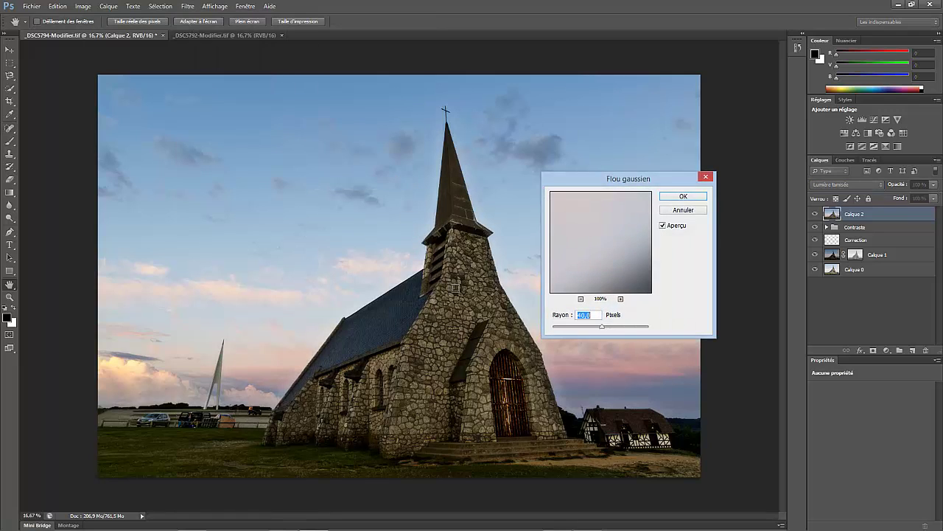
{"action": "type", "text": "14"}
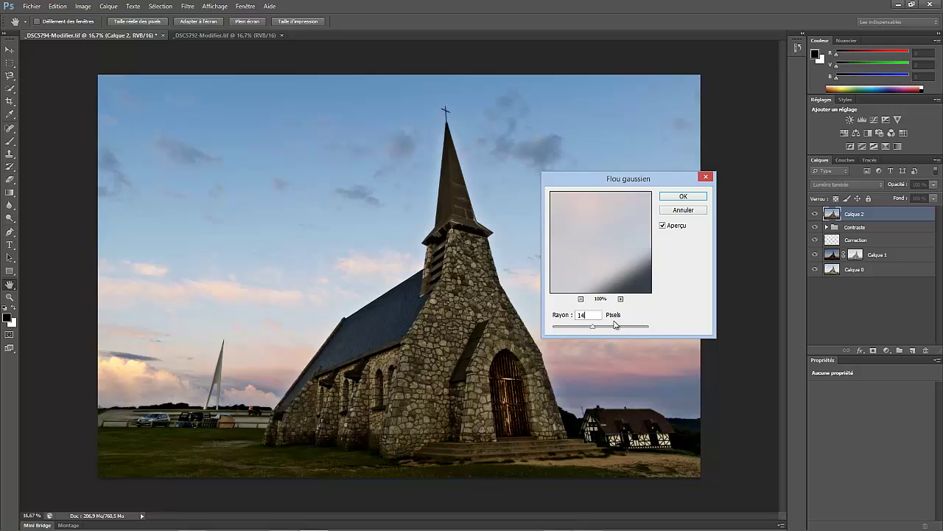
{"action": "left_click", "coordinate": [581, 298]}
{"action": "left_click", "coordinate": [581, 298]}
{"action": "left_click", "coordinate": [581, 298]}
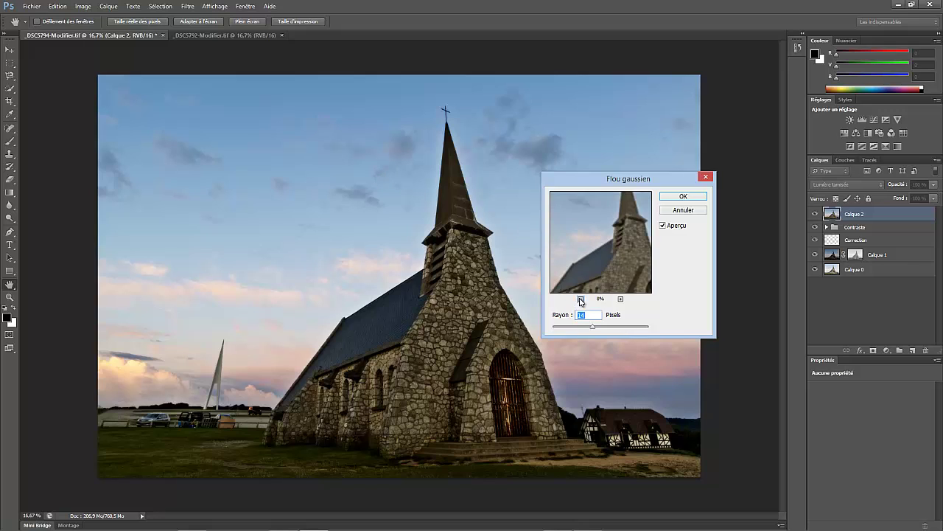
{"action": "left_click", "coordinate": [580, 299]}
{"action": "left_click_drag", "start_coordinate": [626, 263], "coordinate": [617, 259]}
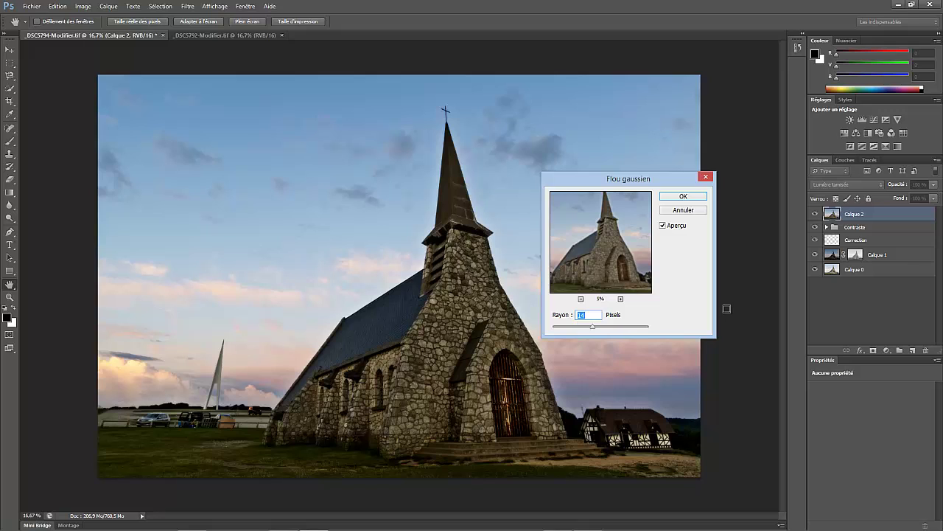
{"action": "key", "text": "Return"}
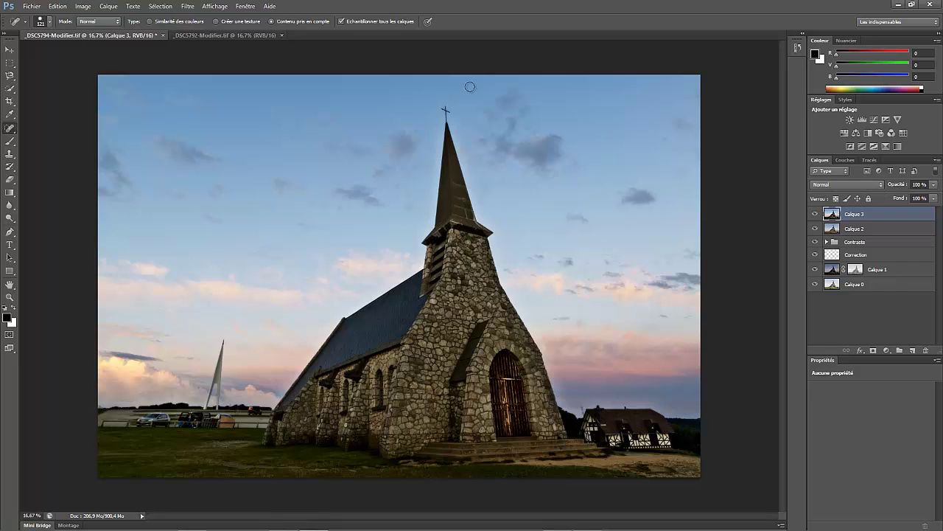
Apply a Passe-haut filter with a 3.8-pixel radius to the merged copy Calque 3 and set its blend mode to Incrustation
{"action": "left_click", "coordinate": [196, 6]}
{"action": "left_click", "coordinate": [215, 6]}
{"action": "left_click", "coordinate": [188, 6]}
{"action": "mouse_move", "coordinate": [260, 163]}
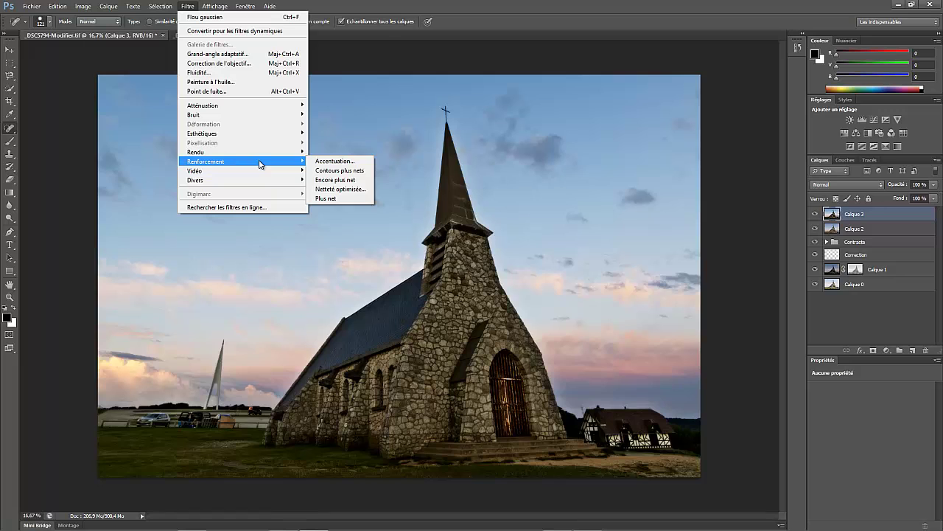
{"action": "mouse_move", "coordinate": [299, 180]}
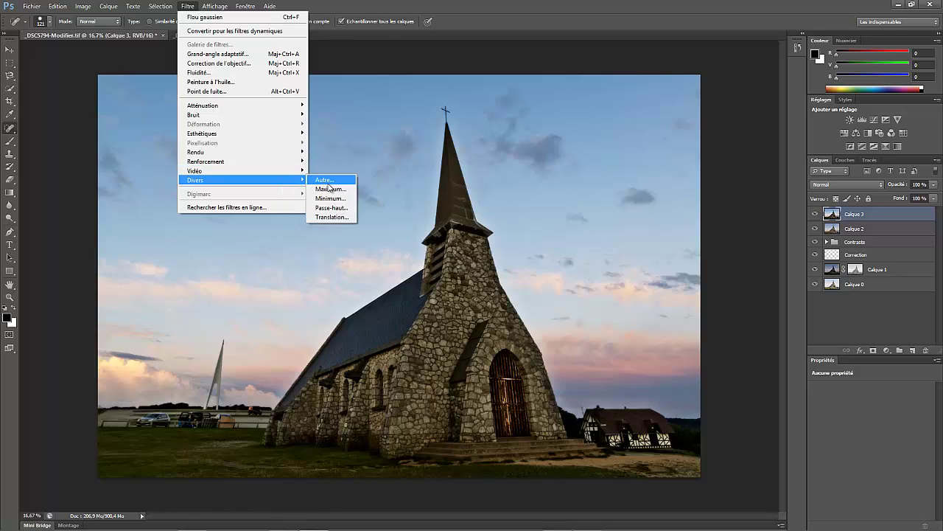
{"action": "left_click", "coordinate": [333, 208]}
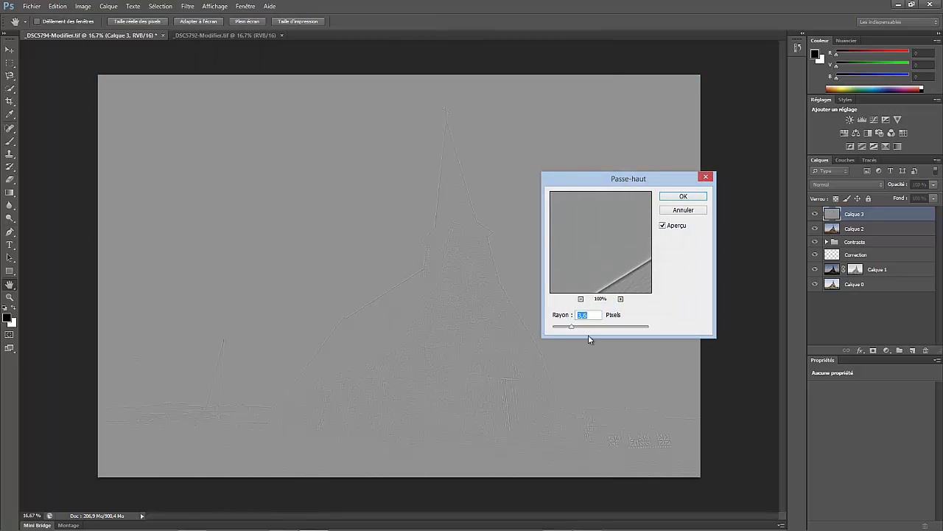
{"action": "left_click", "coordinate": [573, 329]}
{"action": "left_click_drag", "start_coordinate": [573, 331], "coordinate": [578, 325]}
{"action": "left_click", "coordinate": [581, 298]}
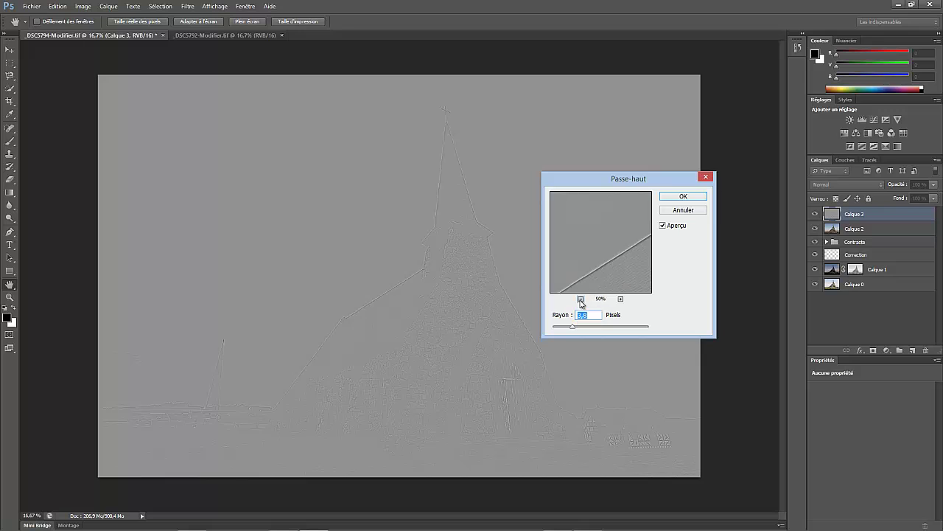
{"action": "left_click", "coordinate": [581, 298]}
{"action": "left_click", "coordinate": [581, 299]}
{"action": "left_click_drag", "start_coordinate": [624, 274], "coordinate": [594, 253]}
{"action": "left_click", "coordinate": [700, 196]}
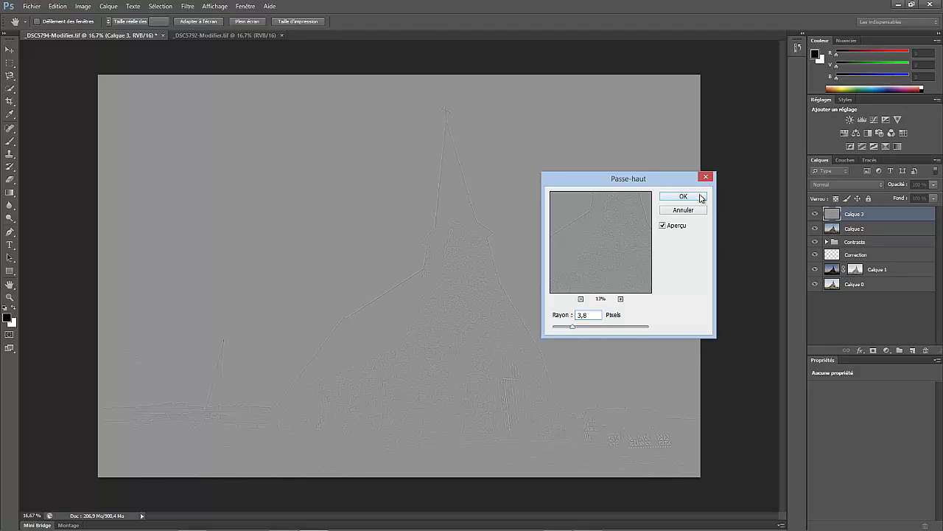
{"action": "left_click", "coordinate": [847, 184]}
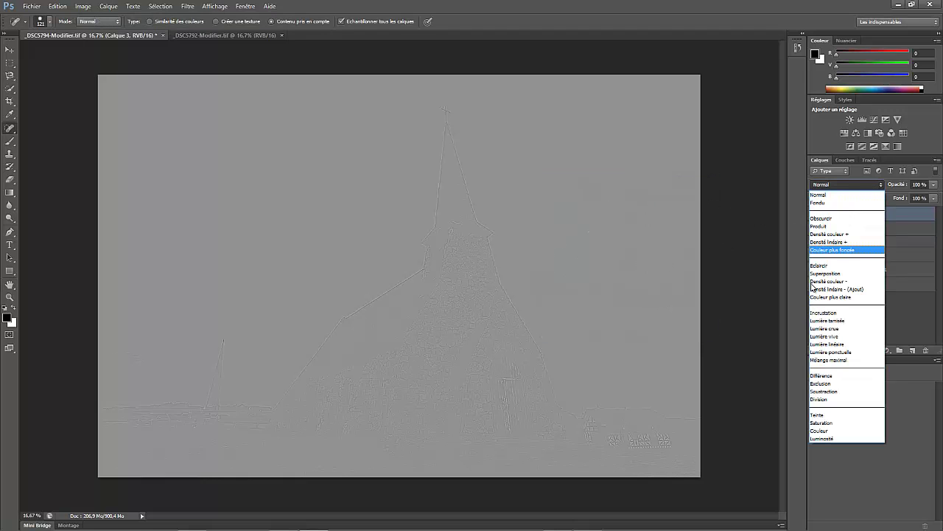
{"action": "left_click", "coordinate": [823, 313]}
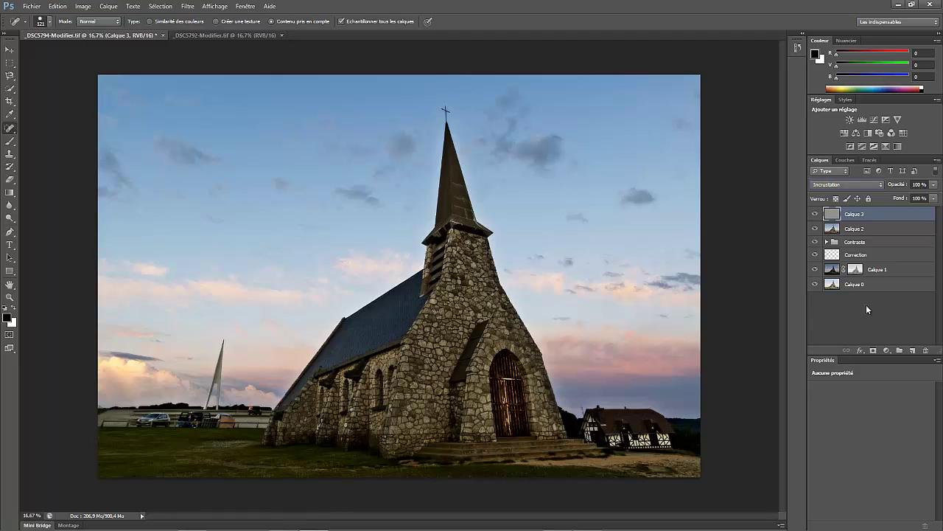
Group Calque 2 and Calque 3, set the group's opacity to 49 % and compare the image with and without it
{"action": "left_click", "coordinate": [901, 231], "text": "shift"}
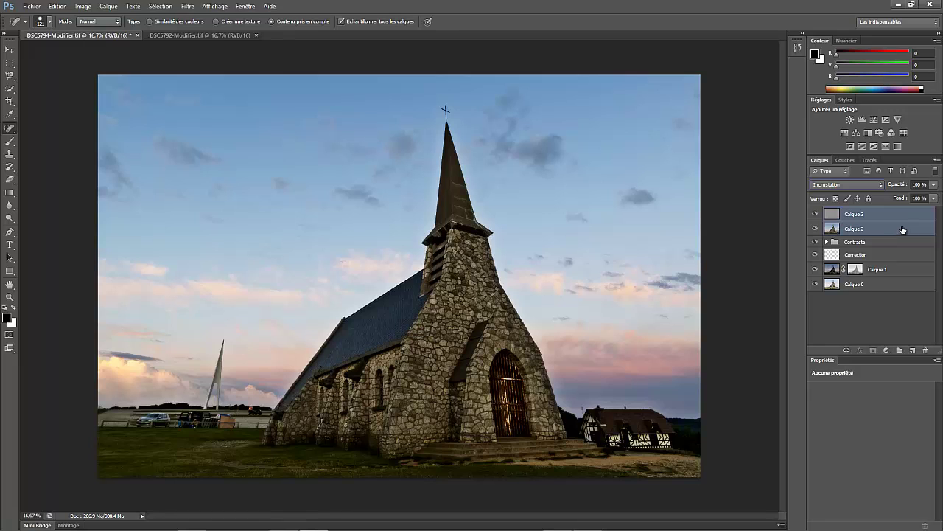
{"action": "key", "text": "ctrl+g"}
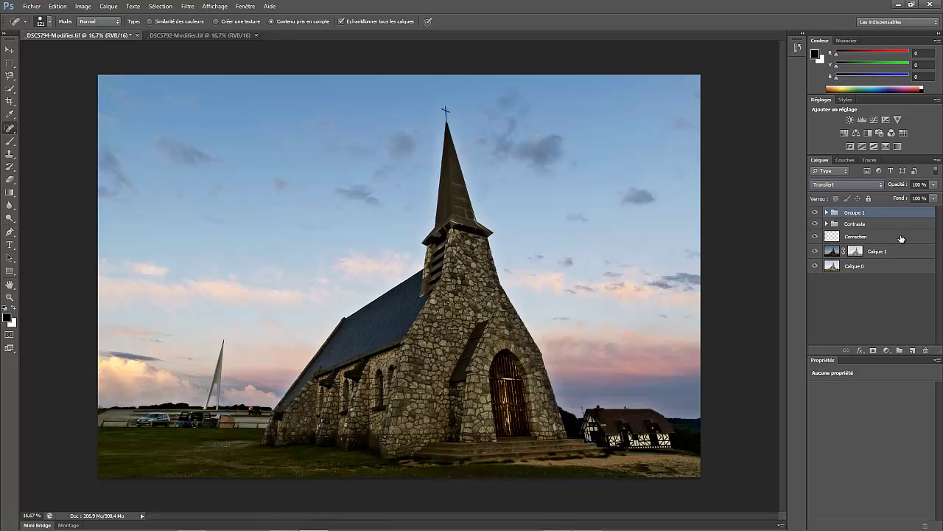
{"action": "left_click_drag", "start_coordinate": [908, 185], "coordinate": [876, 188]}
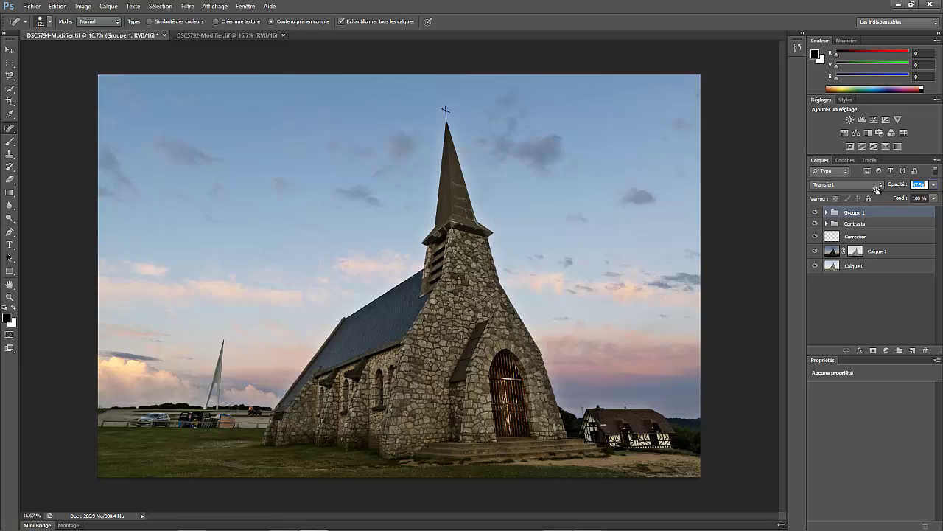
{"action": "left_click", "coordinate": [815, 213]}
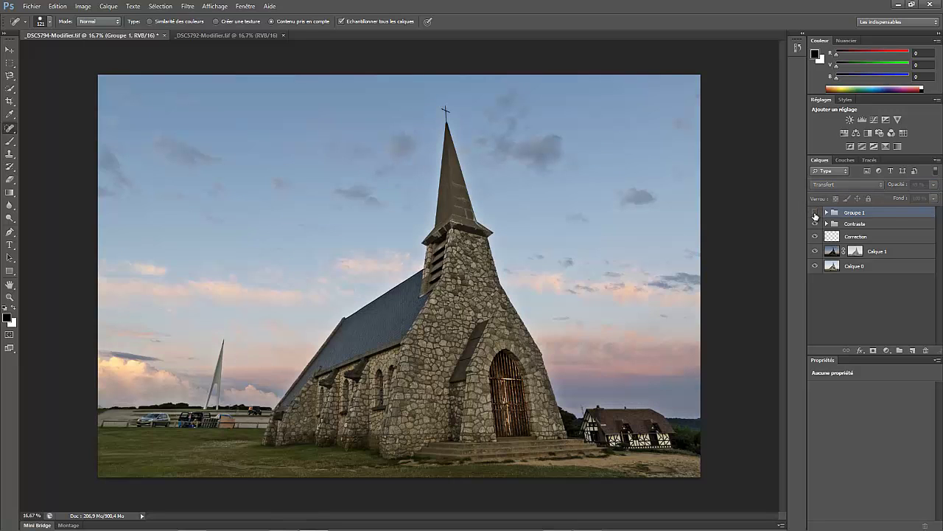
{"action": "left_click", "coordinate": [815, 213]}
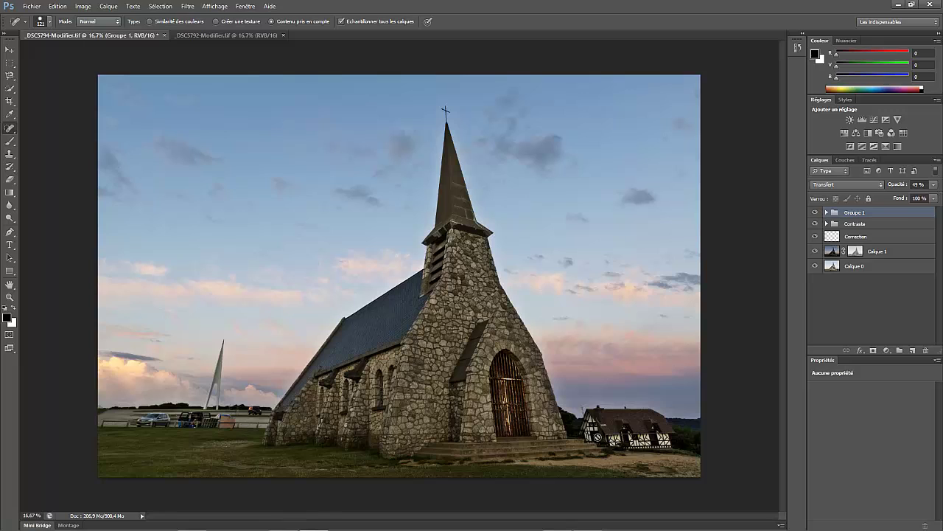
Save the layered church image _DSC5794-Modifier.tif
{"action": "left_click", "coordinate": [411, 299]}
{"action": "key", "text": "ctrl+s"}
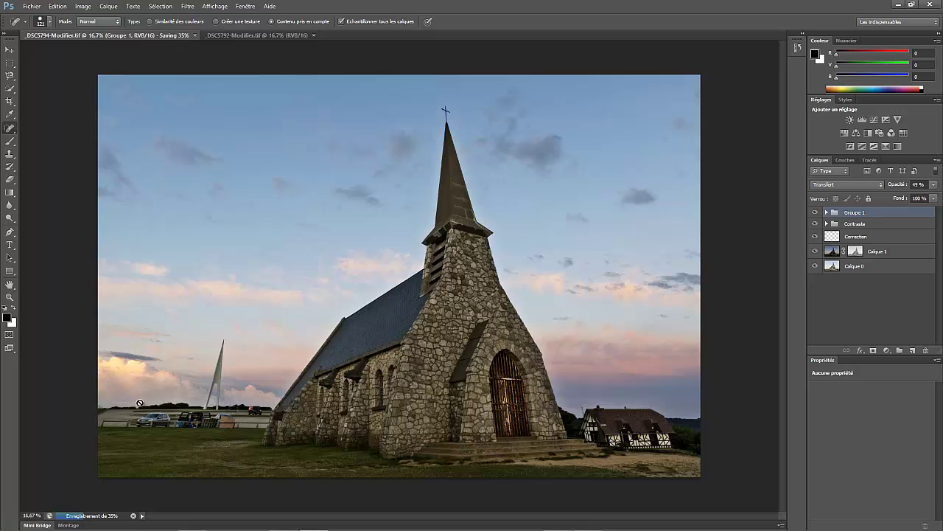
{"action": "mouse_move", "coordinate": [82, 518]}
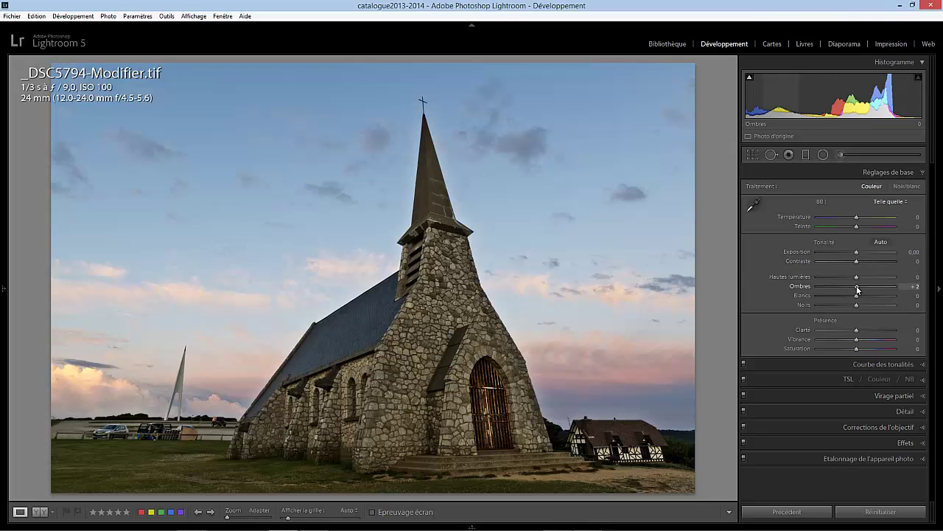
In Lightroom's Développement module, set the church photo's Ombres to +46, Hautes lumières to −59, Exposition to +0.16, Blancs to +12 and Noirs to −2
{"action": "left_click_drag", "start_coordinate": [857, 289], "coordinate": [875, 290]}
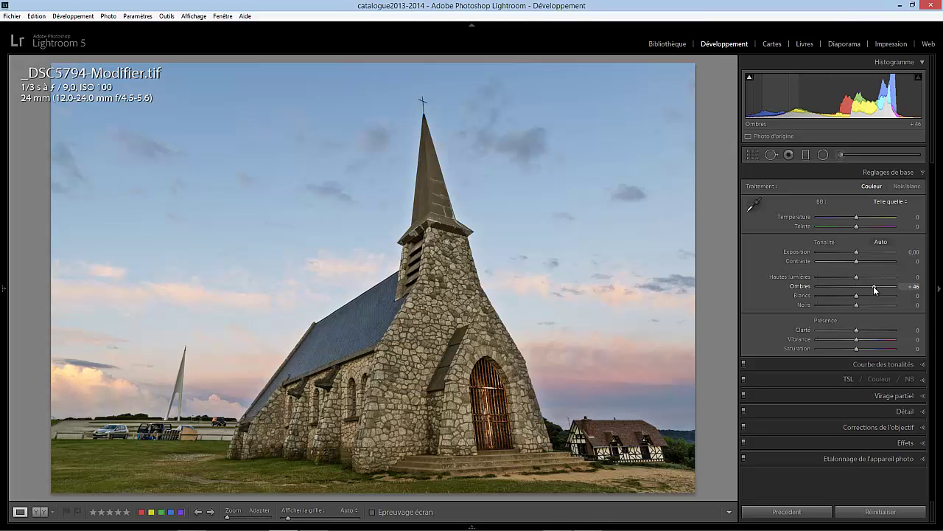
{"action": "left_click_drag", "start_coordinate": [857, 276], "coordinate": [835, 284]}
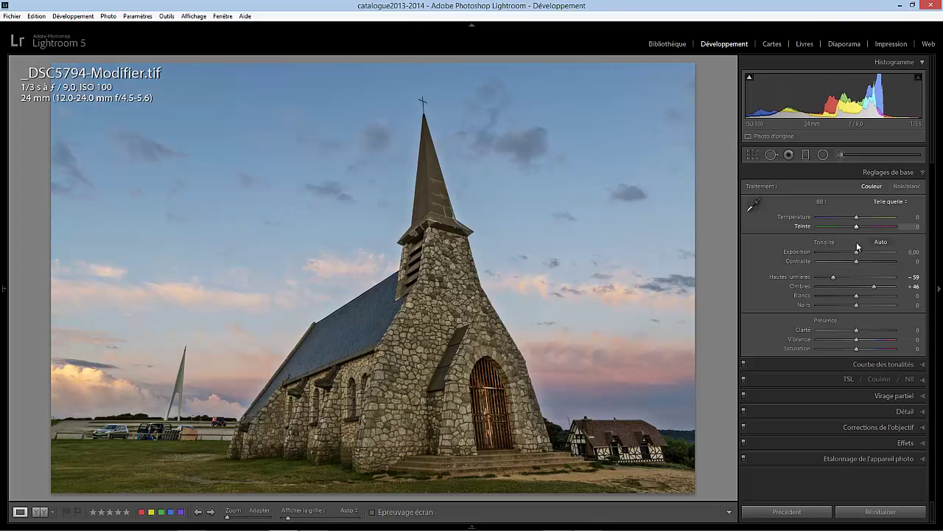
{"action": "left_click_drag", "start_coordinate": [857, 252], "coordinate": [856, 256]}
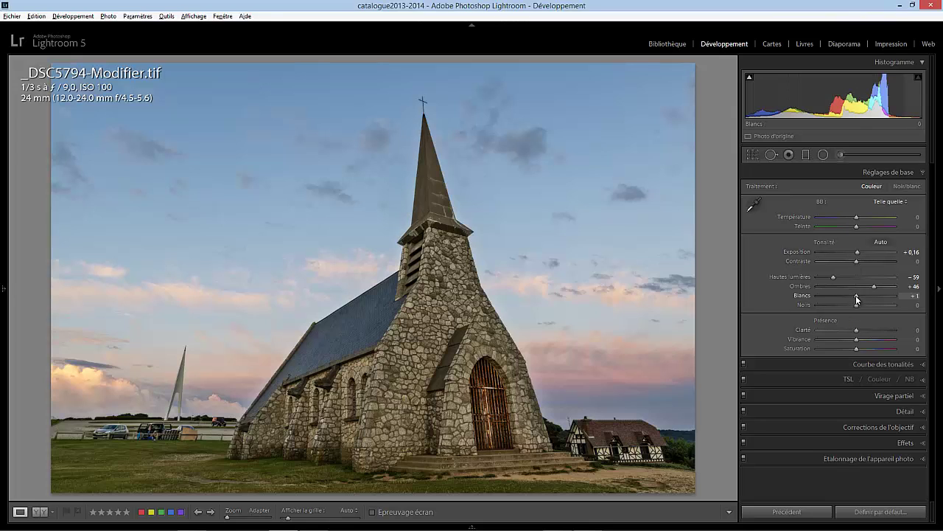
{"action": "left_click_drag", "start_coordinate": [856, 295], "coordinate": [857, 305]}
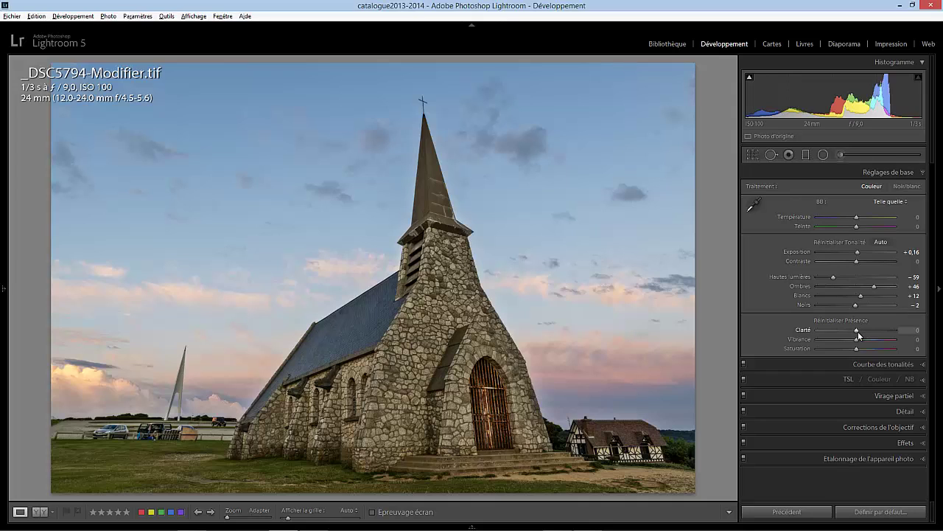
Set the photo's Clarté to +21 and its Vibrance to +13
{"action": "mouse_move", "coordinate": [857, 330]}
{"action": "left_mouse_down"}
{"action": "mouse_move", "coordinate": [871, 329]}
{"action": "mouse_move", "coordinate": [866, 335]}
{"action": "left_mouse_up"}
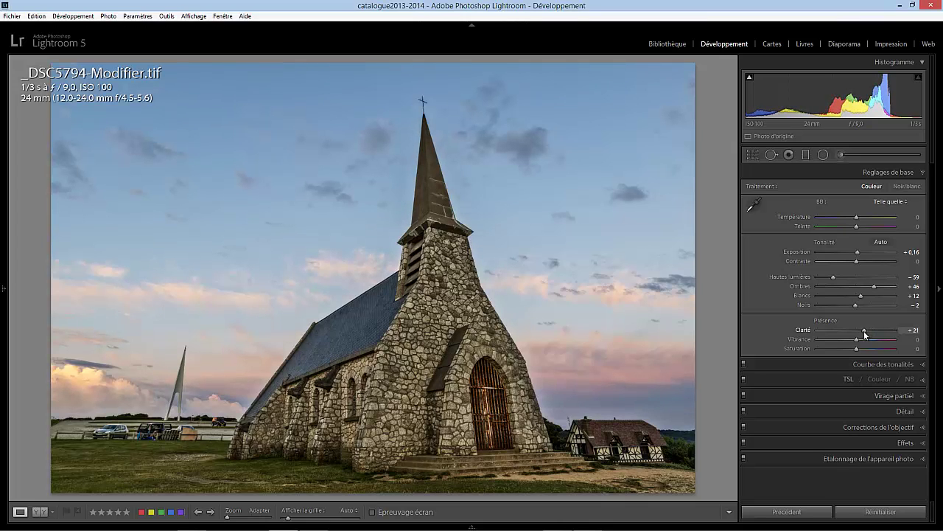
{"action": "left_click", "coordinate": [864, 340]}
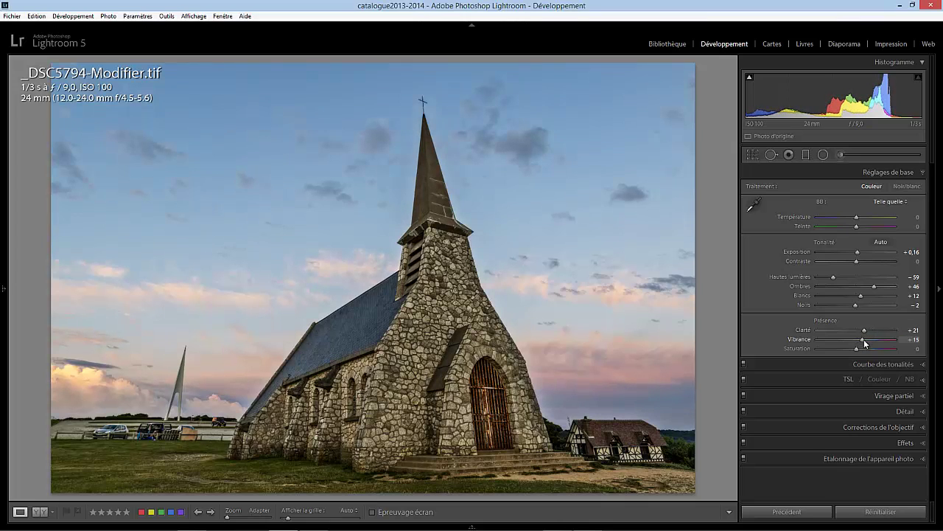
{"action": "left_click_drag", "start_coordinate": [865, 342], "coordinate": [863, 345]}
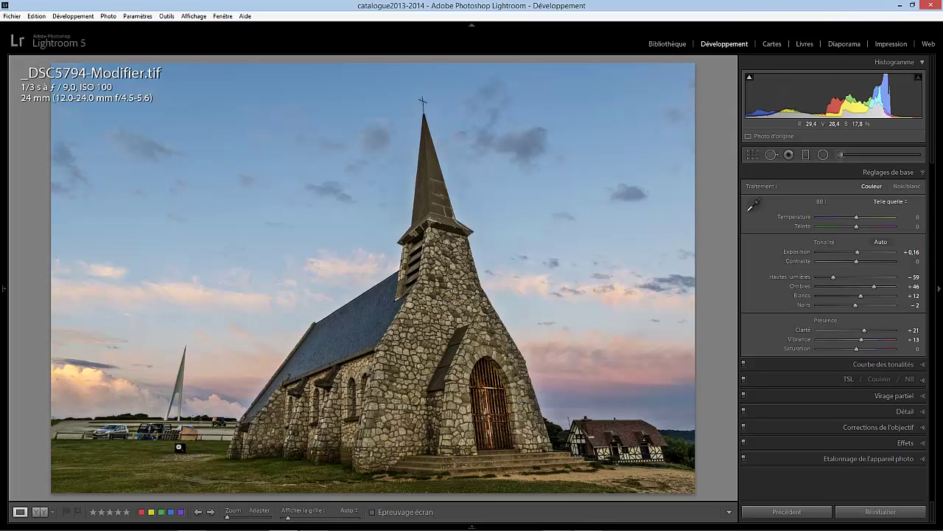
Set the adjustment brush to Exposition 0,25 and Saturation −10 and brush the base of the church doorway and its steps
{"action": "left_click", "coordinate": [840, 155]}
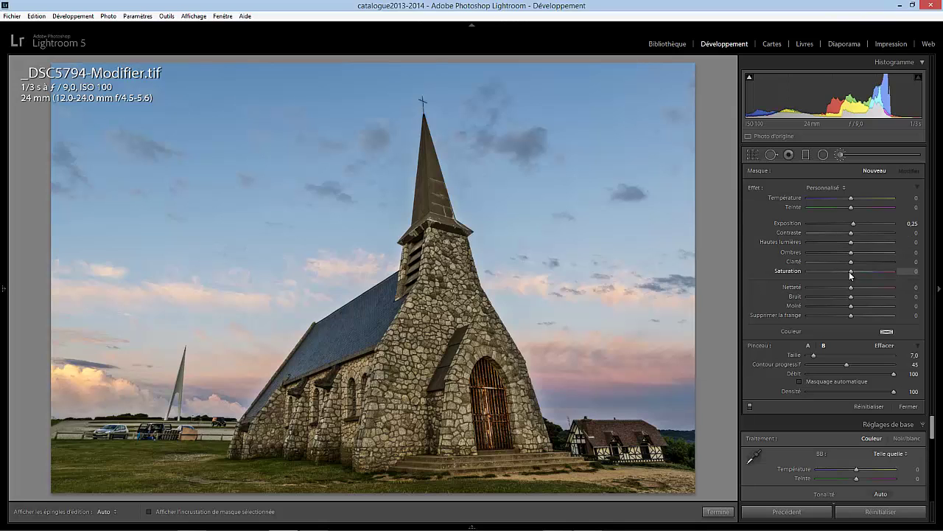
{"action": "left_click_drag", "start_coordinate": [851, 273], "coordinate": [844, 272]}
{"action": "key", "text": "h"}
{"action": "scroll", "coordinate": [415, 364], "scroll_direction": "up", "scroll_amount": 5}
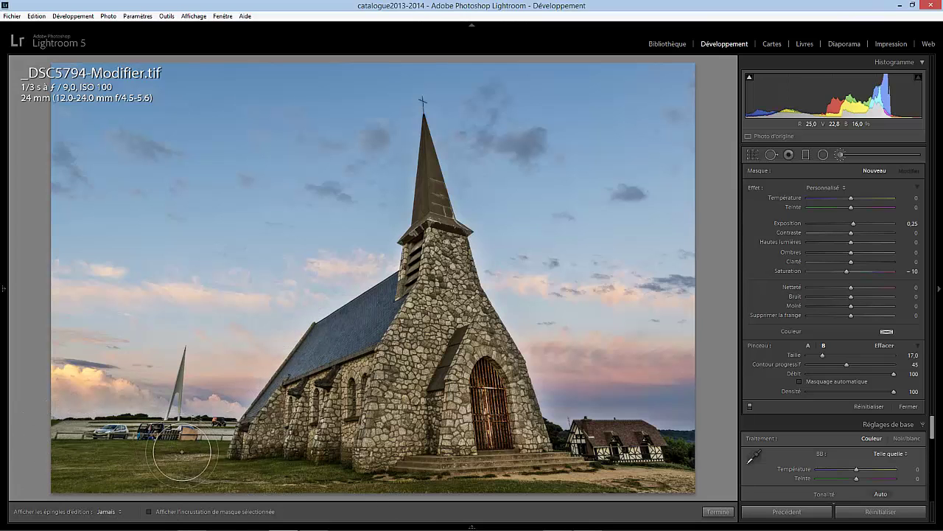
{"action": "left_click", "coordinate": [490, 457]}
{"action": "scroll", "coordinate": [491, 453], "scroll_direction": "down", "scroll_amount": 5}
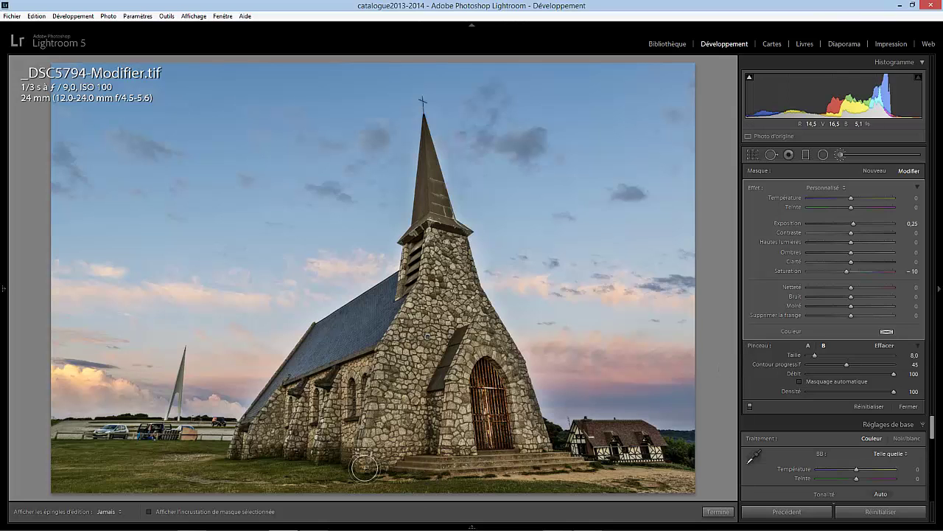
{"action": "key", "text": "h"}
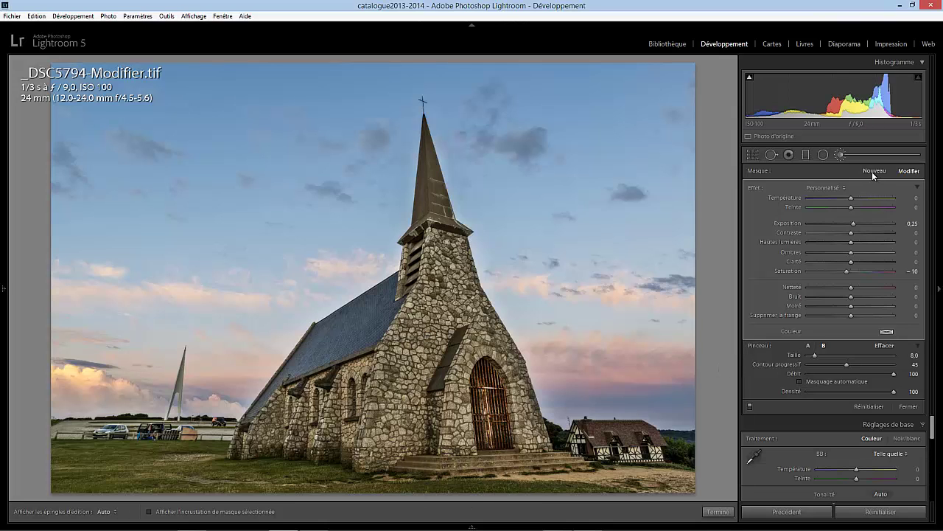
Brush a new mask with the same settings over the grass in front of the church and set the photo's Vibrance to +21
{"action": "left_click", "coordinate": [873, 171]}
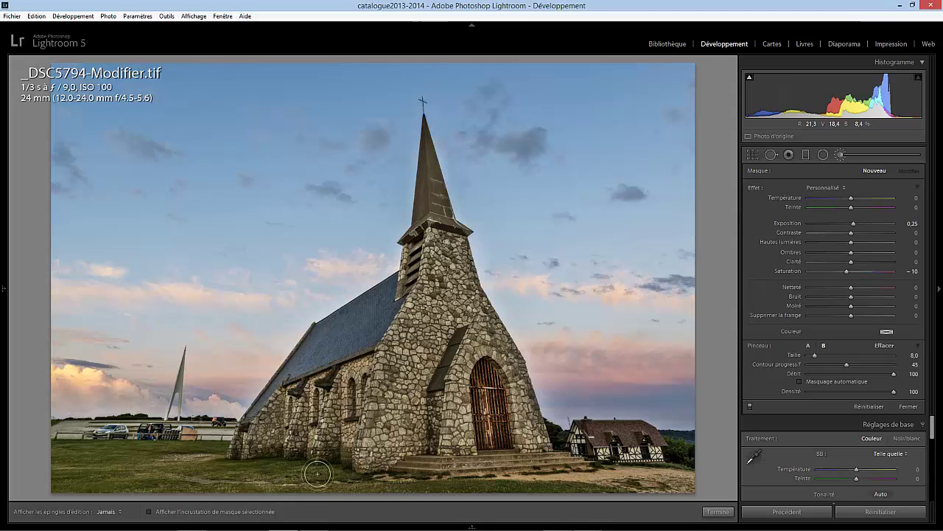
{"action": "key", "text": "h"}
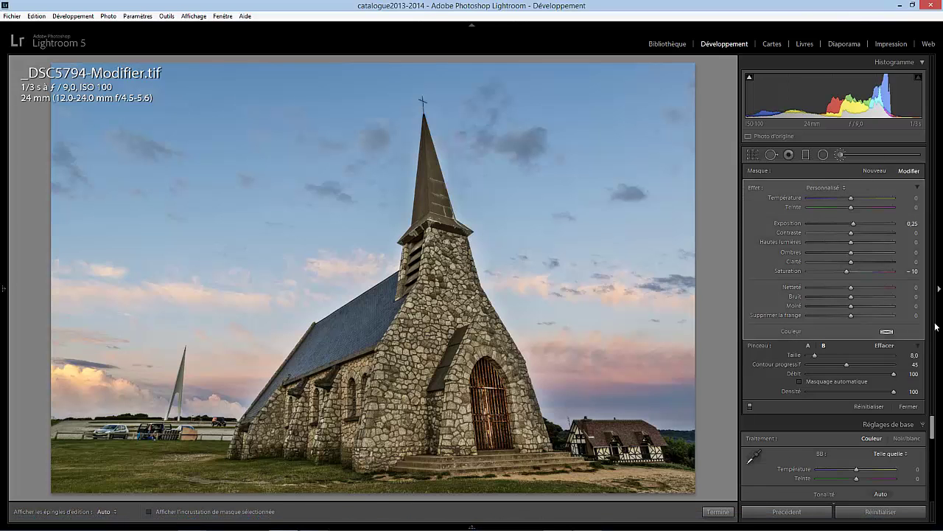
{"action": "left_click", "coordinate": [906, 406]}
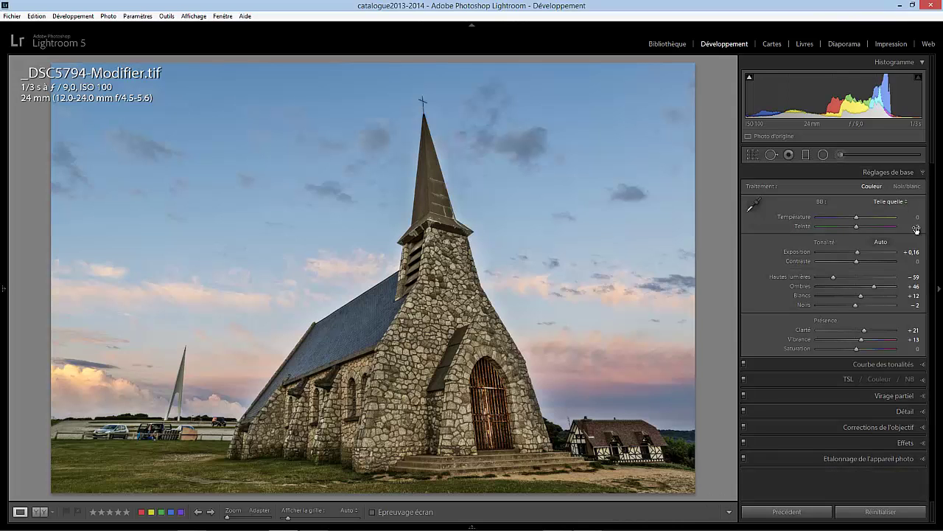
{"action": "left_click_drag", "start_coordinate": [863, 343], "coordinate": [865, 344]}
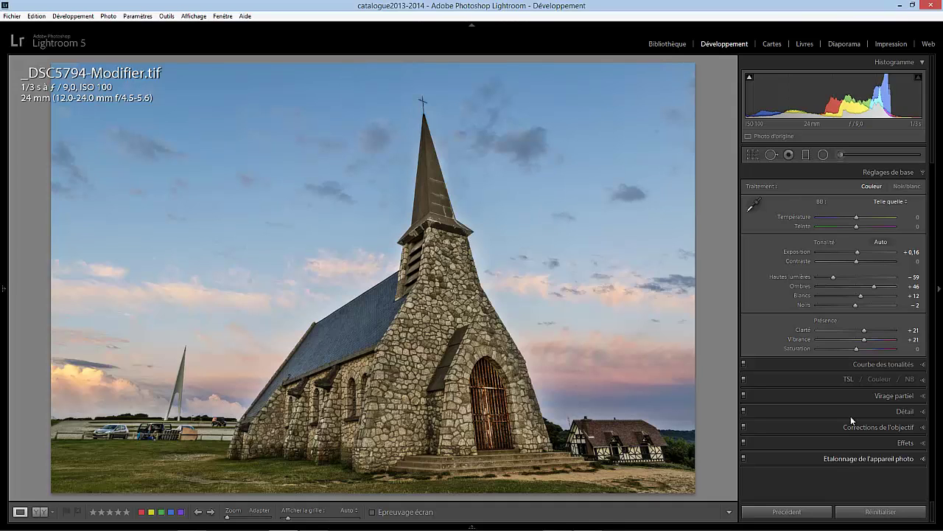
Set the Détail preview on the edge of the doorway arch and view that area of the photo at 1:1
{"action": "left_click", "coordinate": [925, 411]}
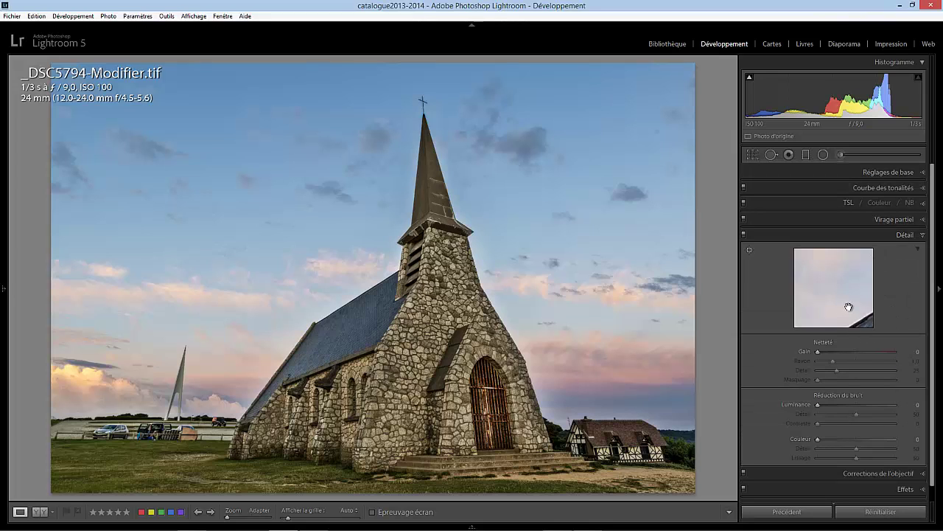
{"action": "left_click_drag", "start_coordinate": [846, 317], "coordinate": [808, 265]}
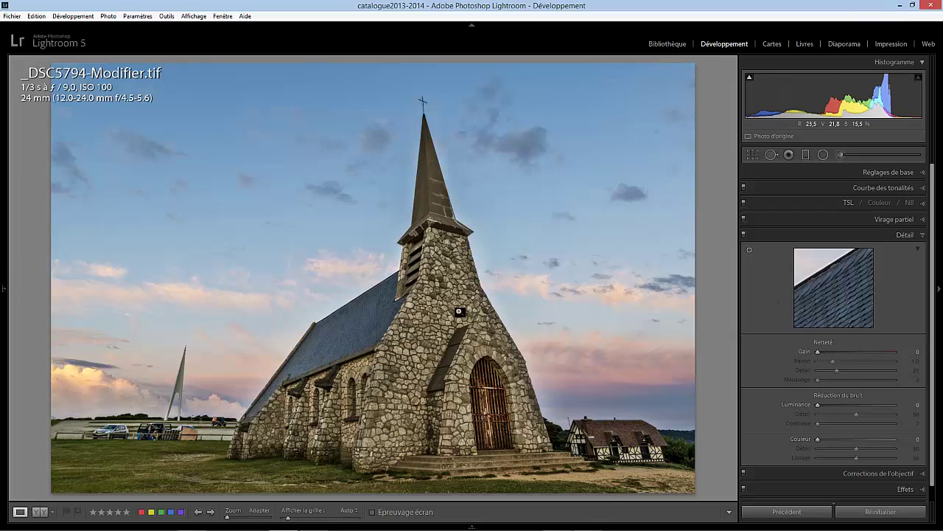
{"action": "left_click", "coordinate": [749, 250]}
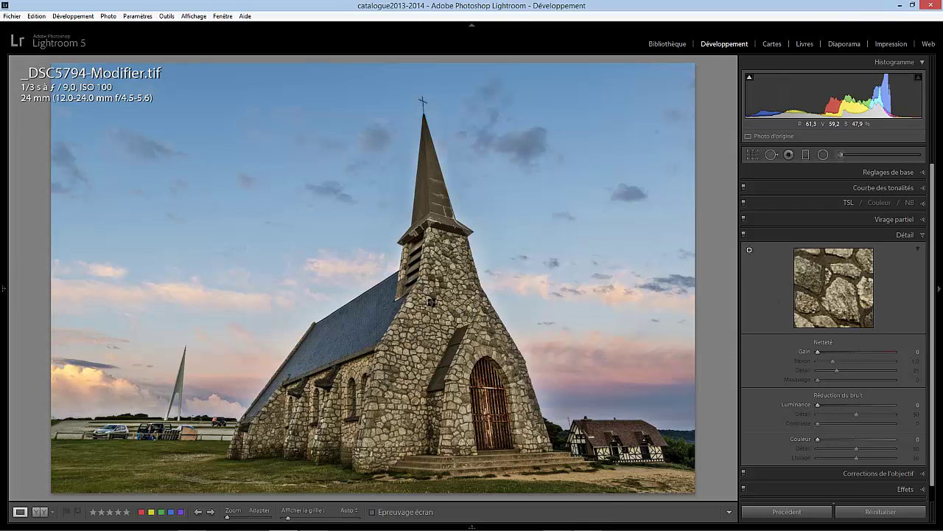
{"action": "left_click", "coordinate": [487, 365]}
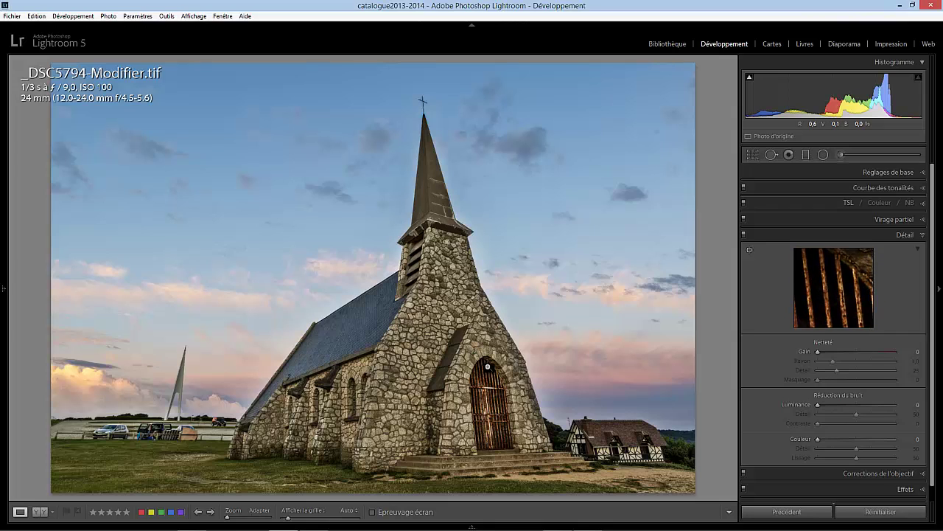
{"action": "left_click", "coordinate": [751, 249]}
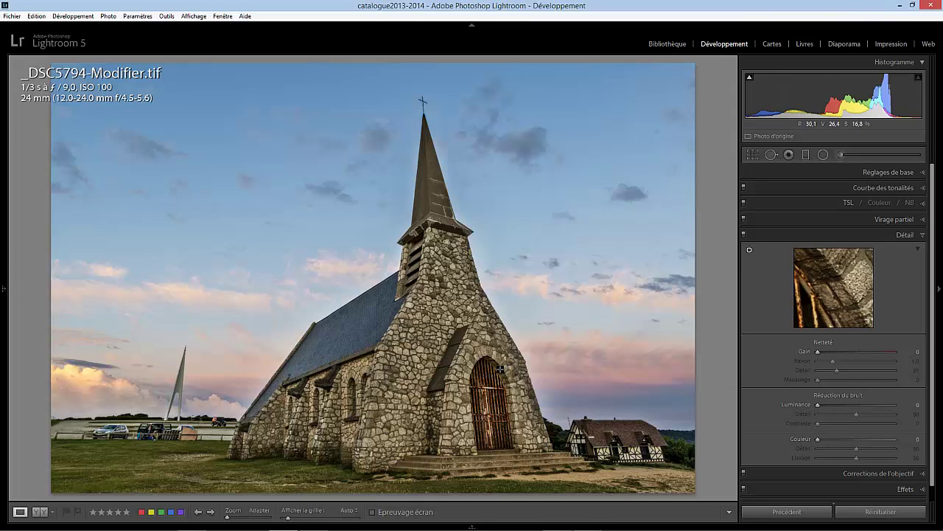
{"action": "left_click", "coordinate": [500, 368]}
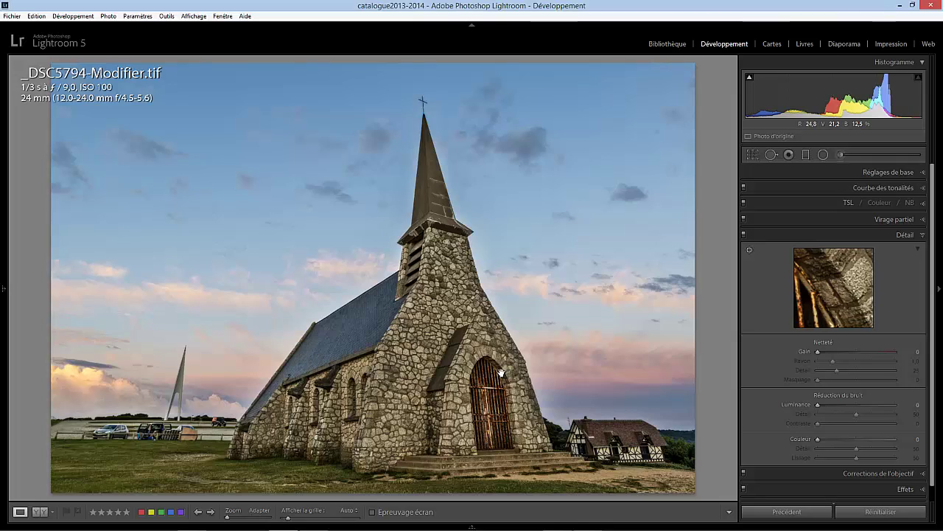
{"action": "left_click", "coordinate": [502, 369]}
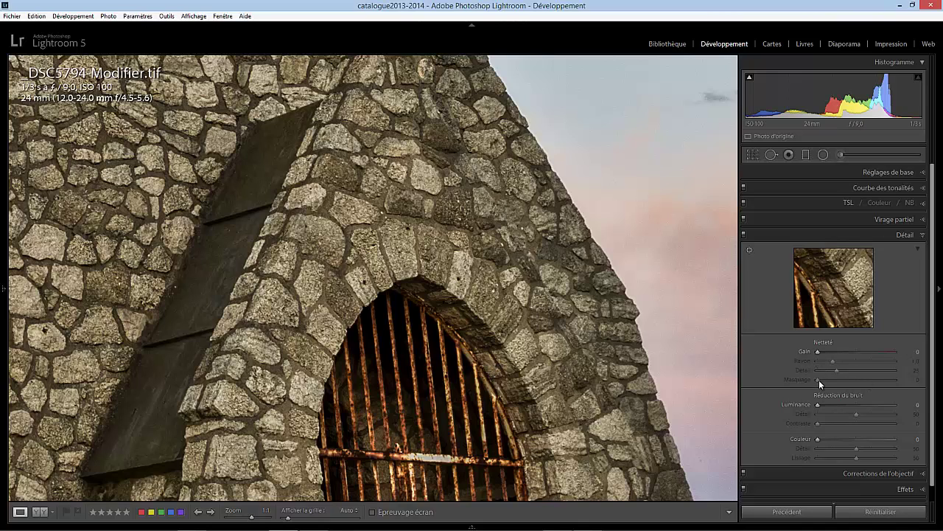
Sharpen the photo with Netteté Gain 61, Rayon 1,6 and Masquage 65
{"action": "left_click", "coordinate": [820, 350]}
{"action": "left_click_drag", "start_coordinate": [833, 362], "coordinate": [852, 379]}
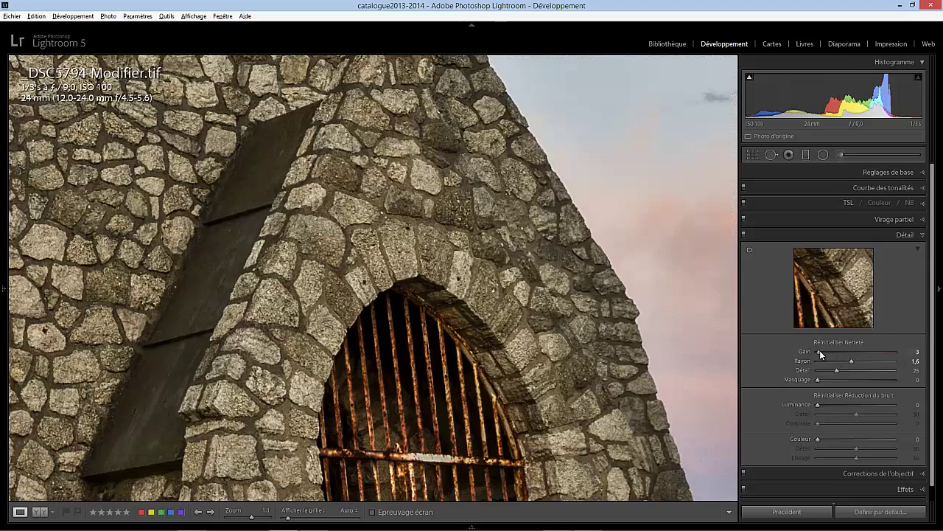
{"action": "left_click_drag", "start_coordinate": [820, 351], "coordinate": [853, 371]}
{"action": "left_click", "coordinate": [581, 319]}
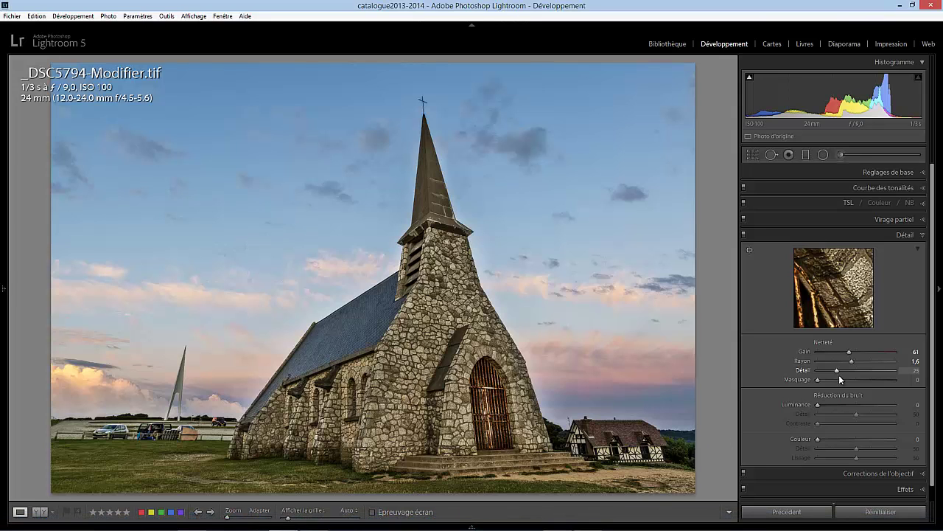
{"action": "key", "text": "alt"}
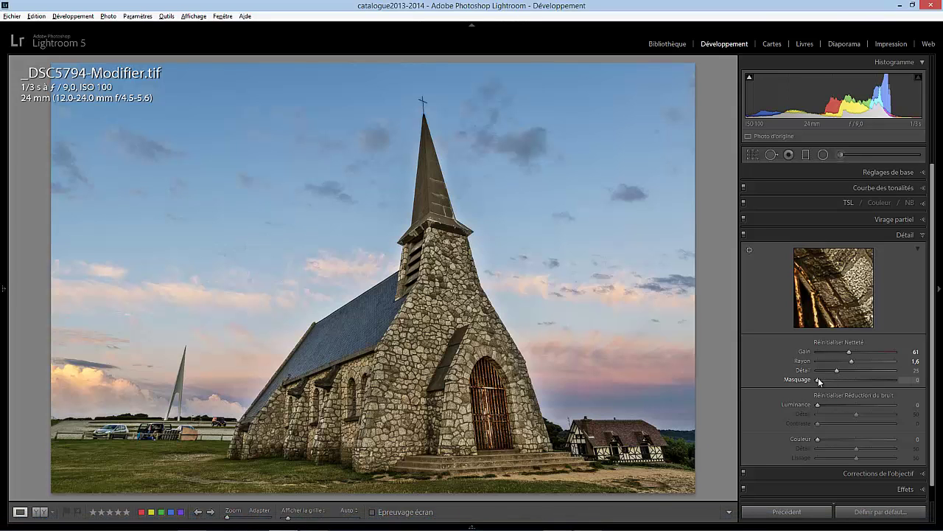
{"action": "left_click_drag", "start_coordinate": [818, 380], "coordinate": [868, 392]}
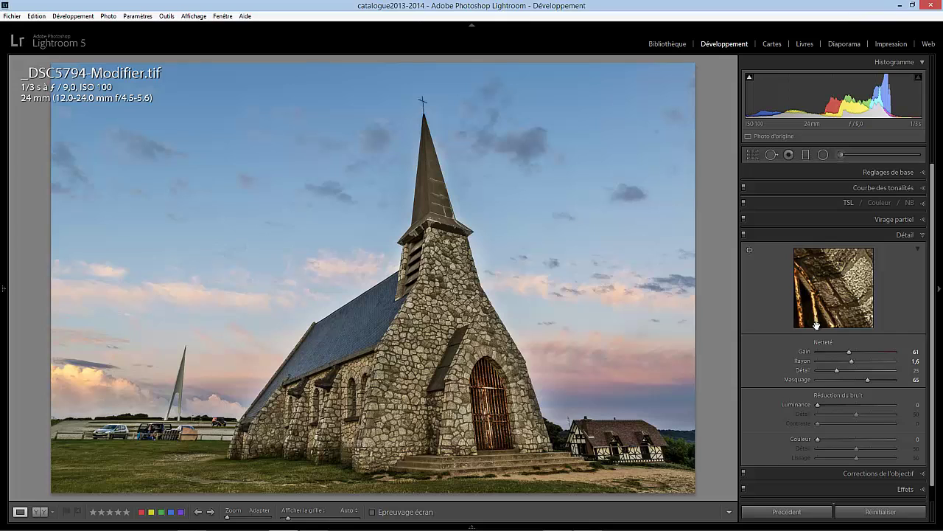
Darken the photo's edges with a Priorité des hautes lumières post-crop vignette at Gain −39
{"action": "left_click_drag", "start_coordinate": [933, 479], "coordinate": [934, 498]}
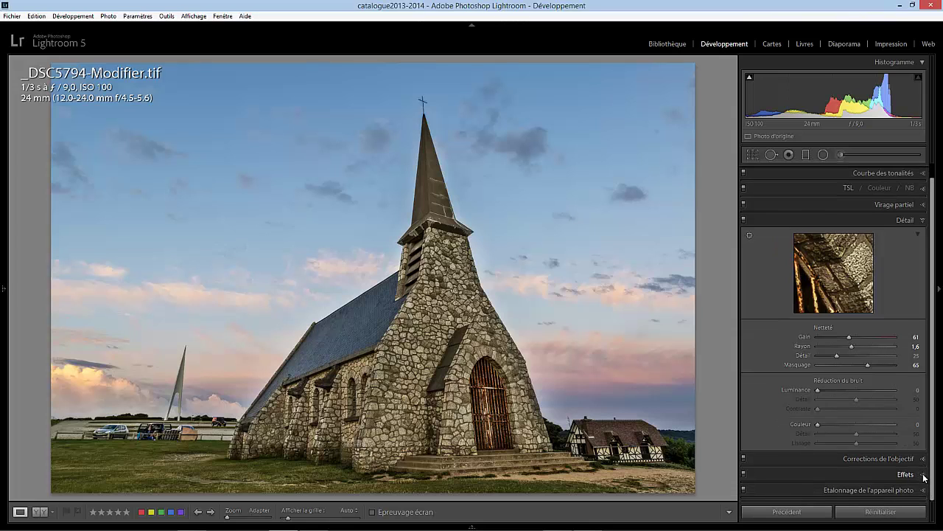
{"action": "left_click", "coordinate": [924, 477]}
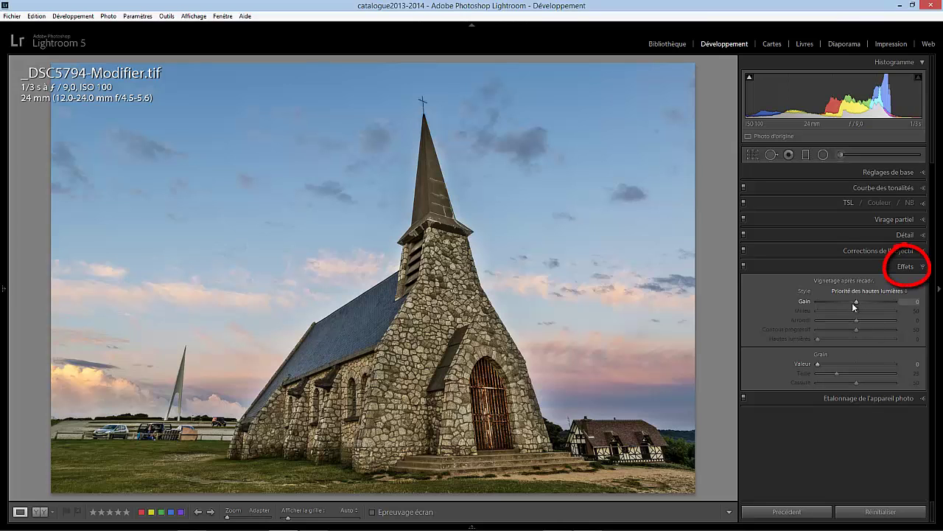
{"action": "left_click_drag", "start_coordinate": [855, 302], "coordinate": [842, 303]}
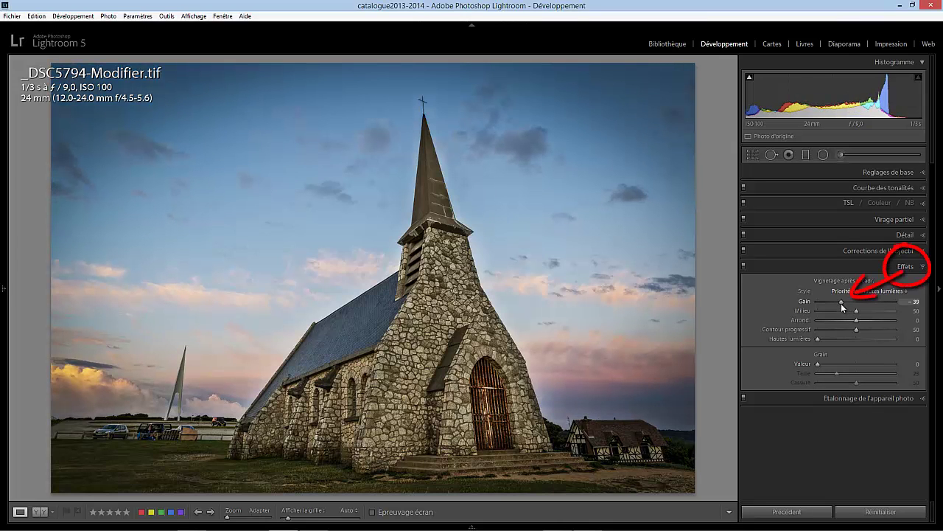